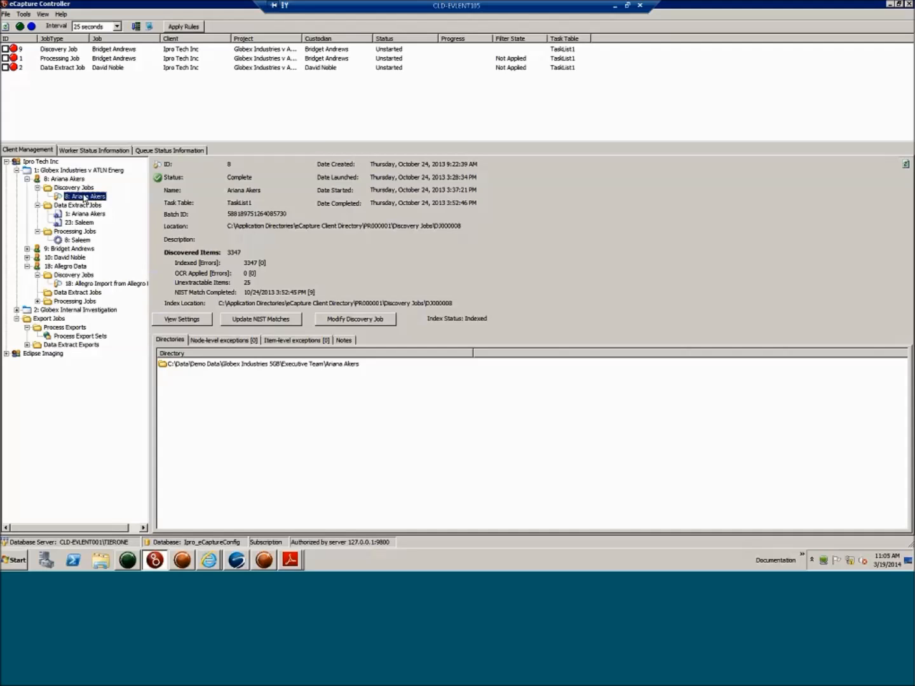
Step: In the discovery options of the Globex Industries v ATLN Energ project, include Body in email deduplication with Body Whitespace set to Remove
left_click(67, 171)
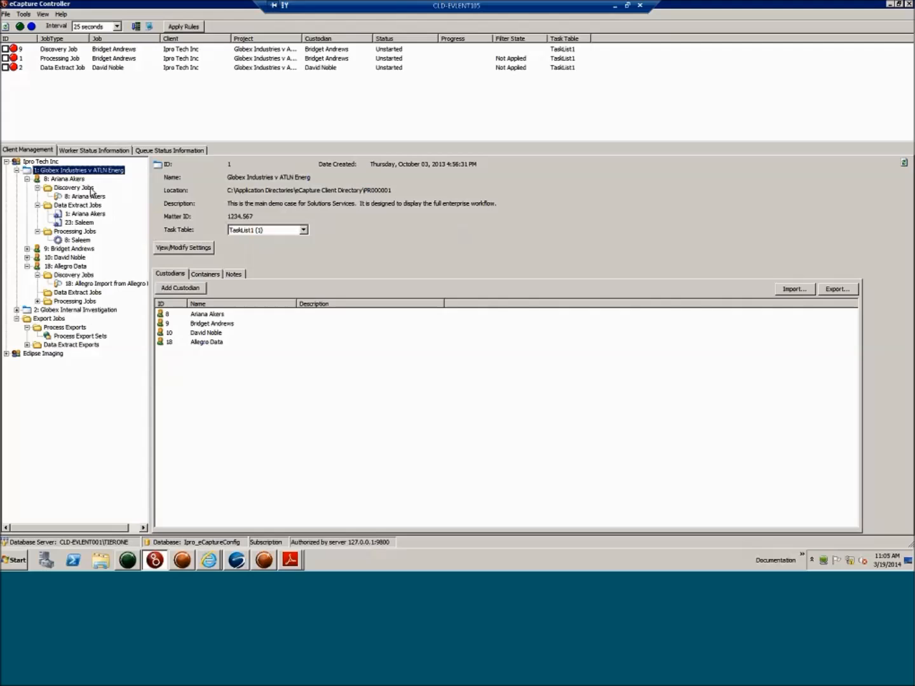
left_click(182, 248)
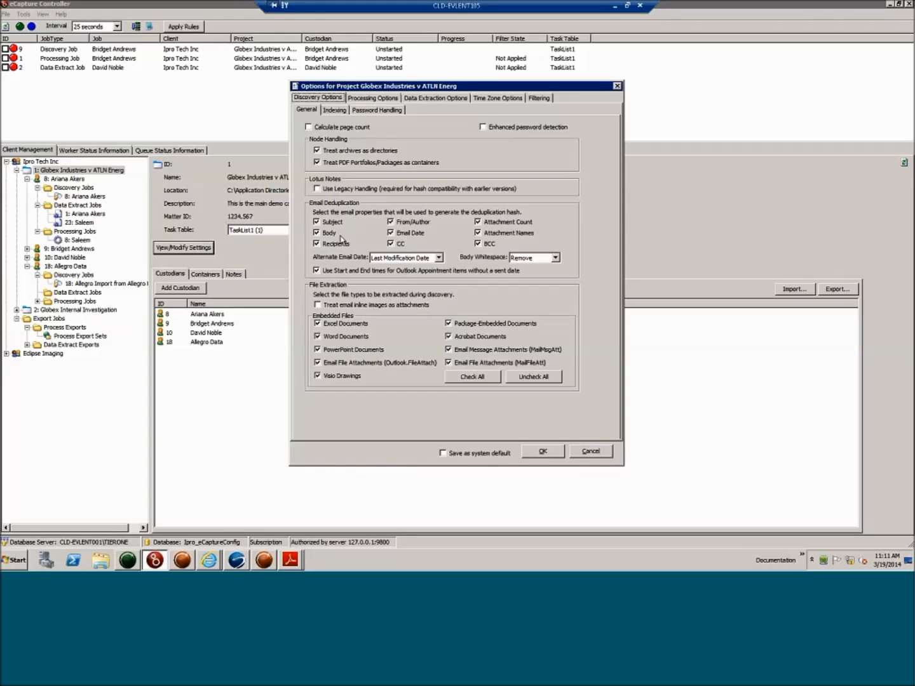
left_click(317, 233)
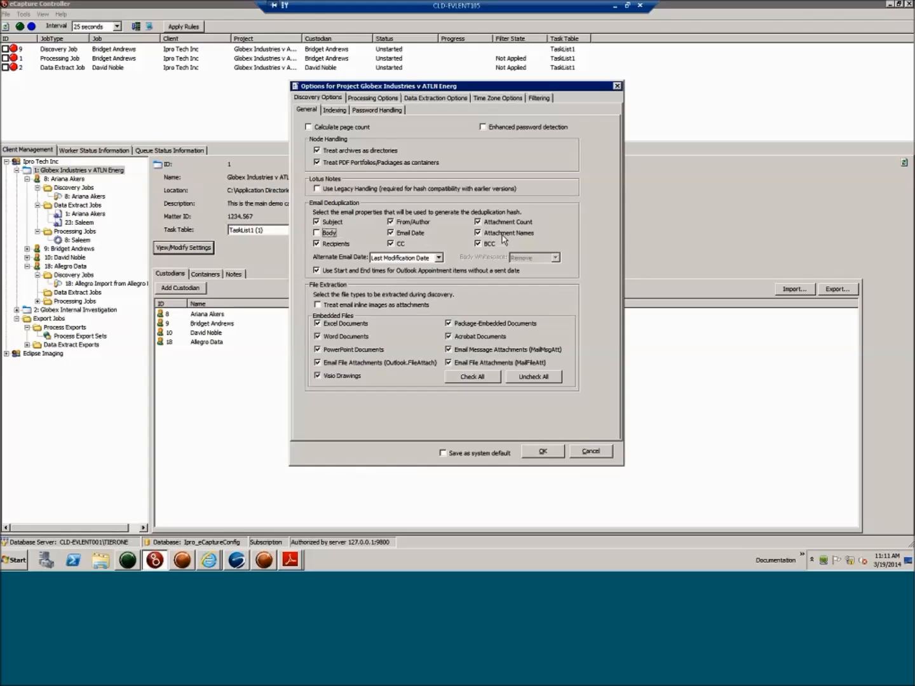
left_click(328, 234)
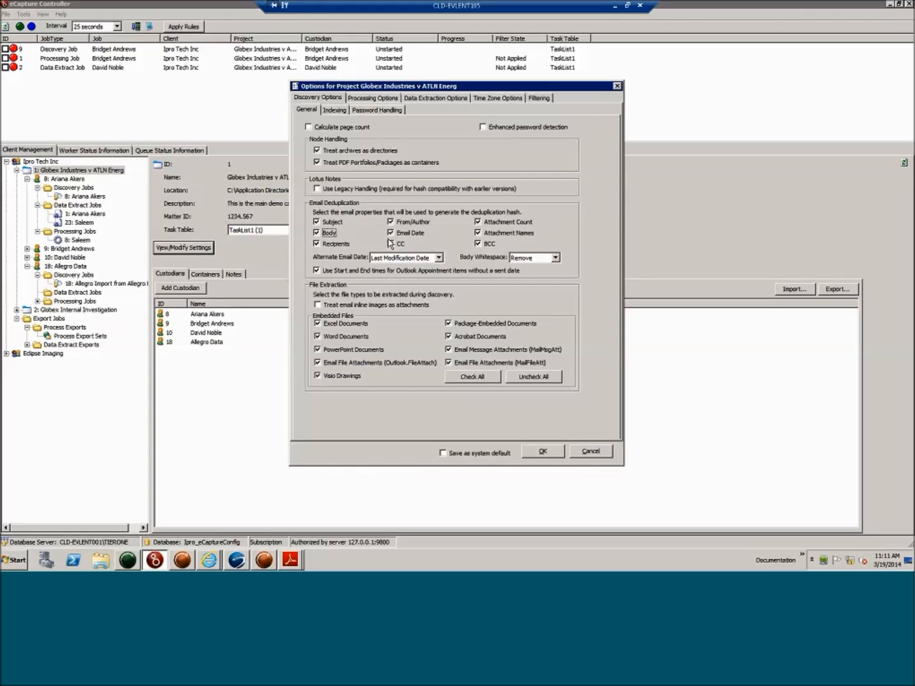
left_click(336, 236)
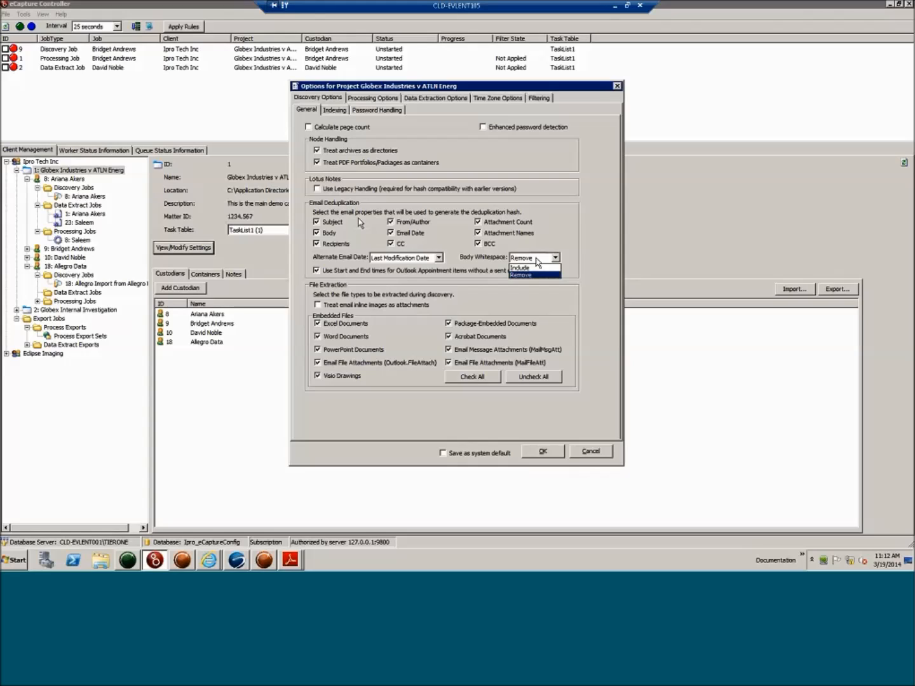
left_click(333, 235)
left_click(332, 235)
left_click(521, 259)
left_click(524, 275)
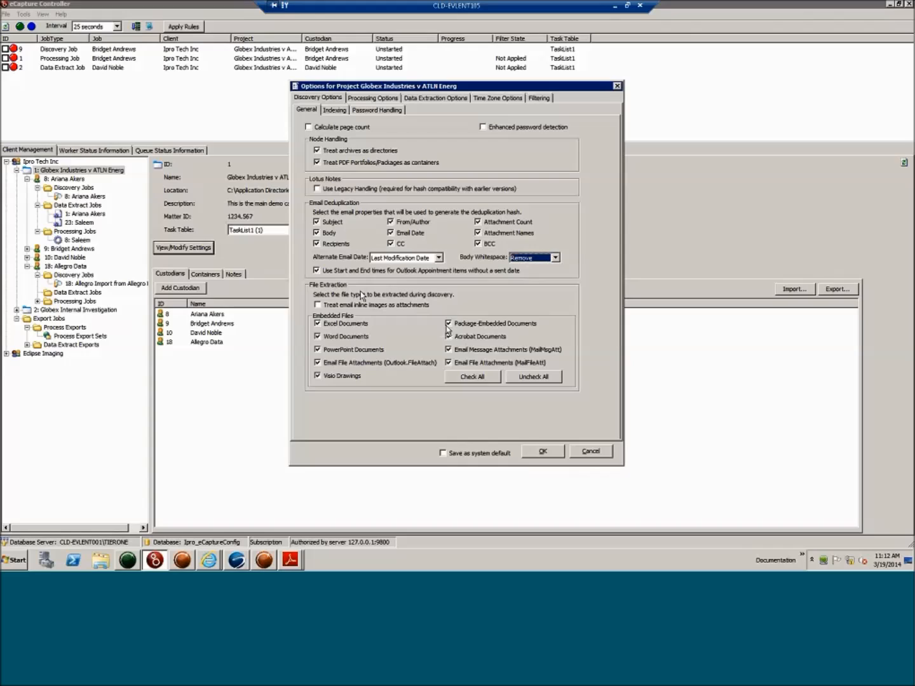
Step: Set the Alternate Email Date for email deduplication to Last Modification Date
left_click(412, 260)
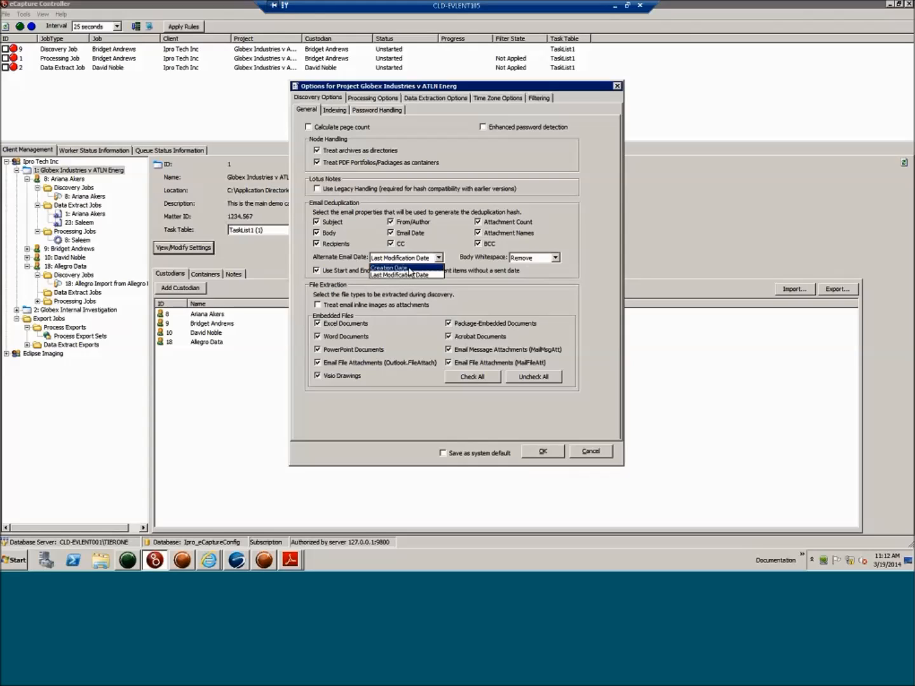
left_click(399, 259)
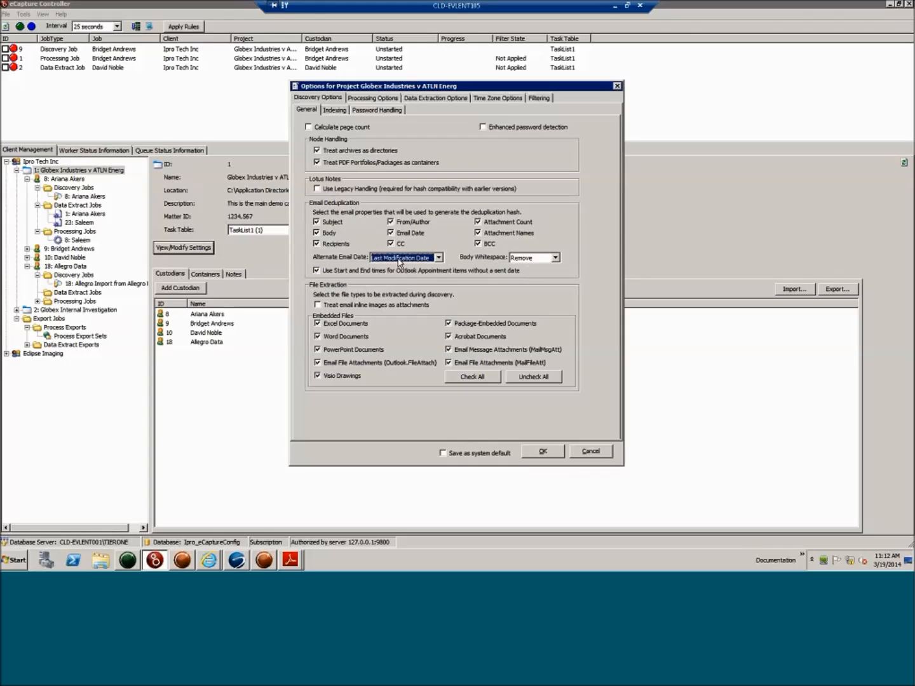
left_click(399, 260)
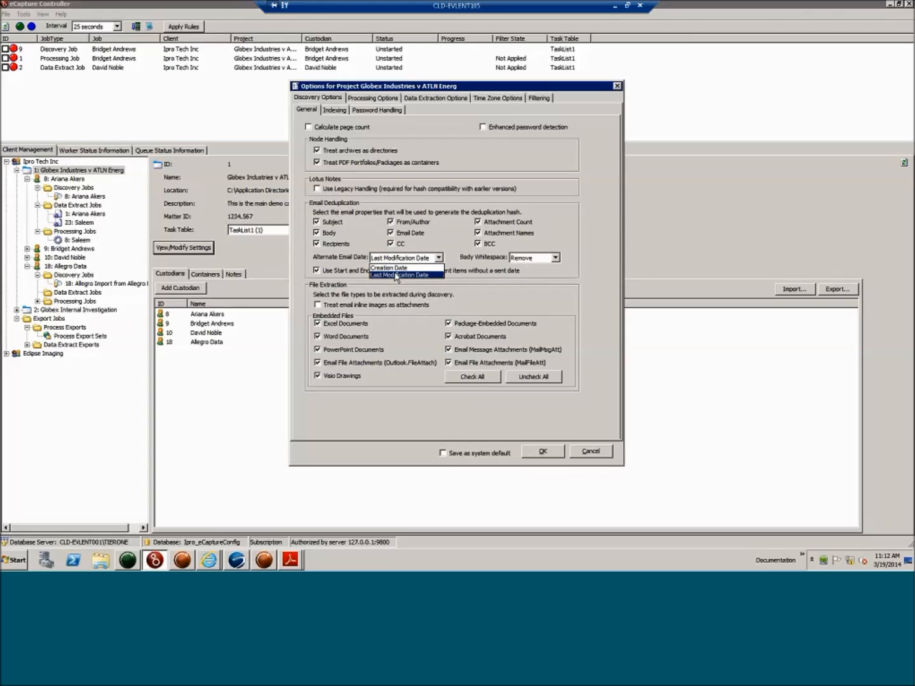
left_click(397, 275)
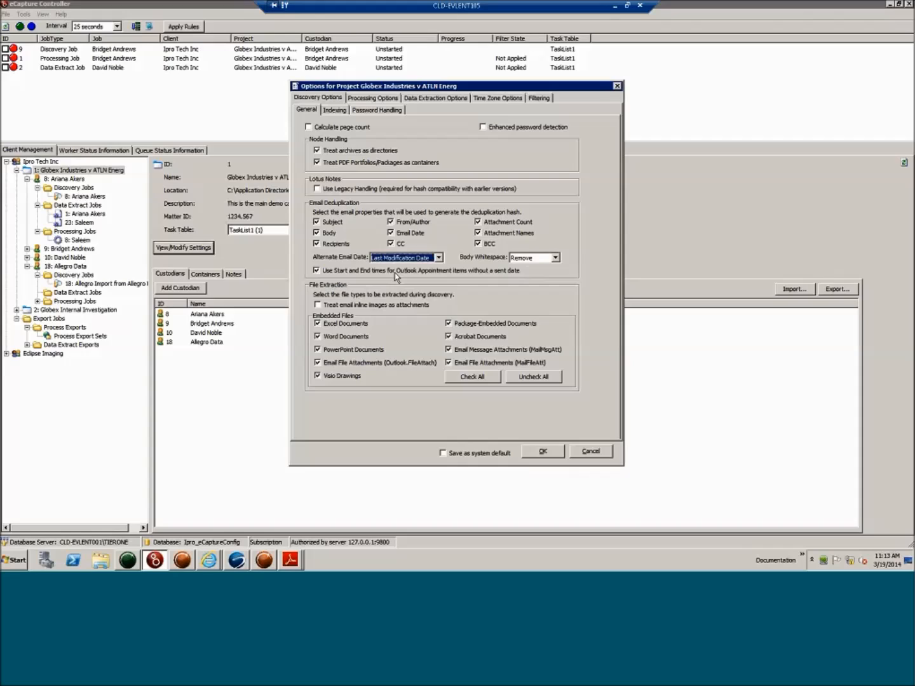
left_click(394, 258)
left_click(392, 275)
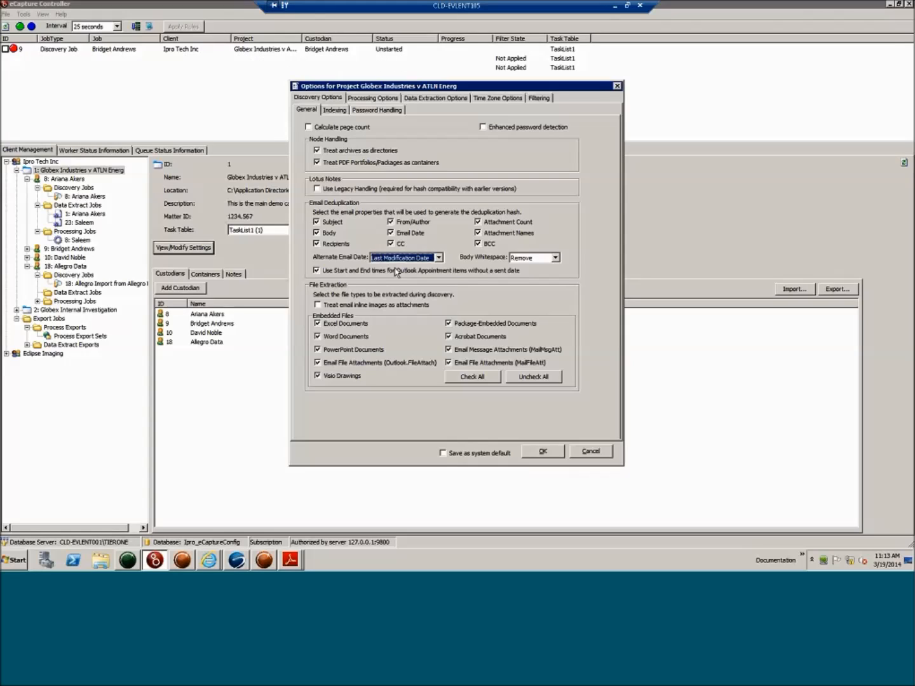
left_click(420, 260)
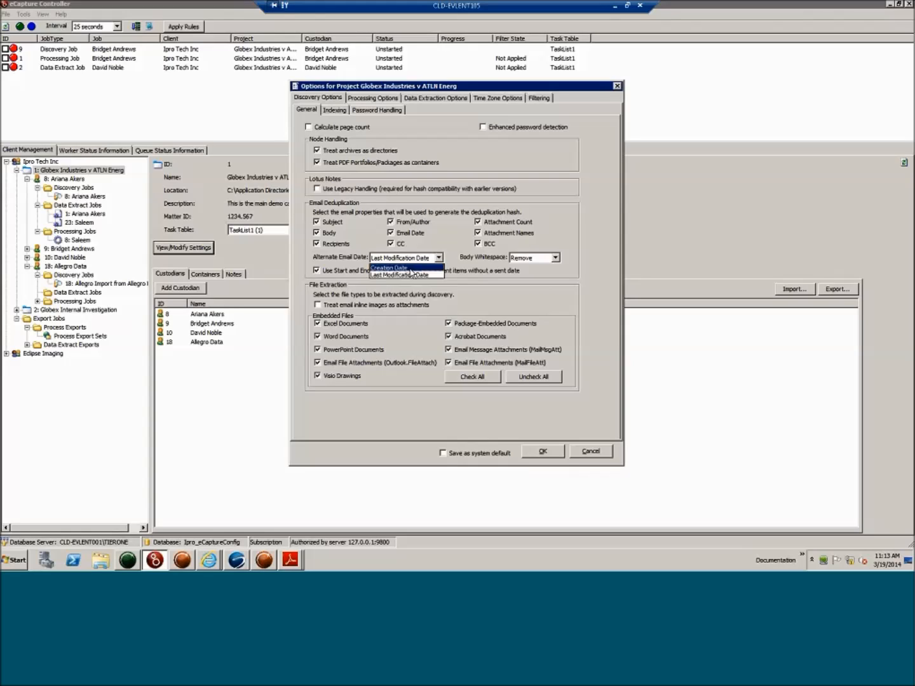
left_click(413, 275)
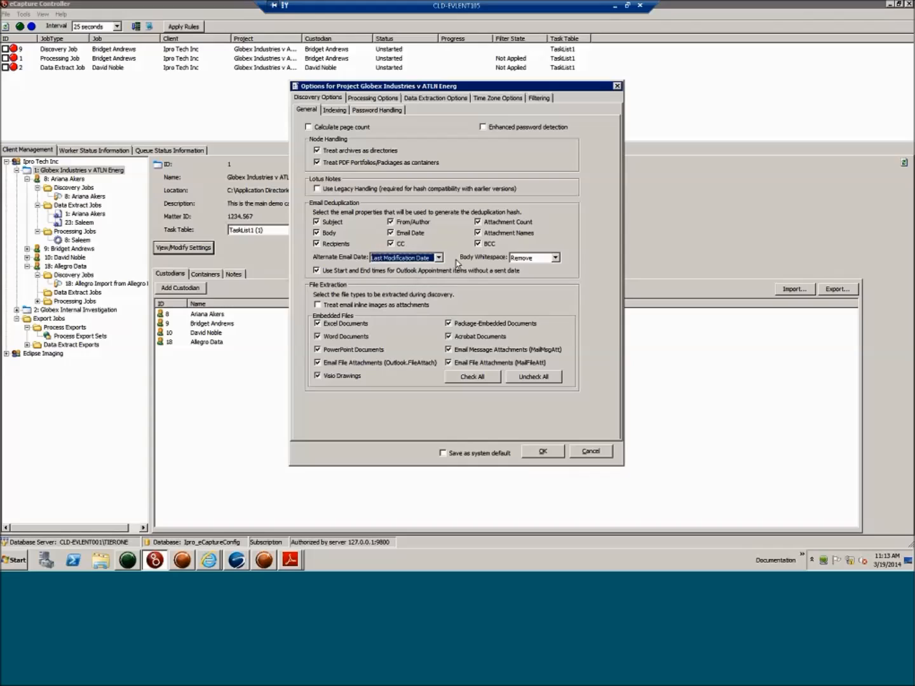
Step: Exclude and re-include Body in the deduplication hash, leave email inline images untreated as attachments, and save the project options
mouse_move(472, 260)
left_click(318, 233)
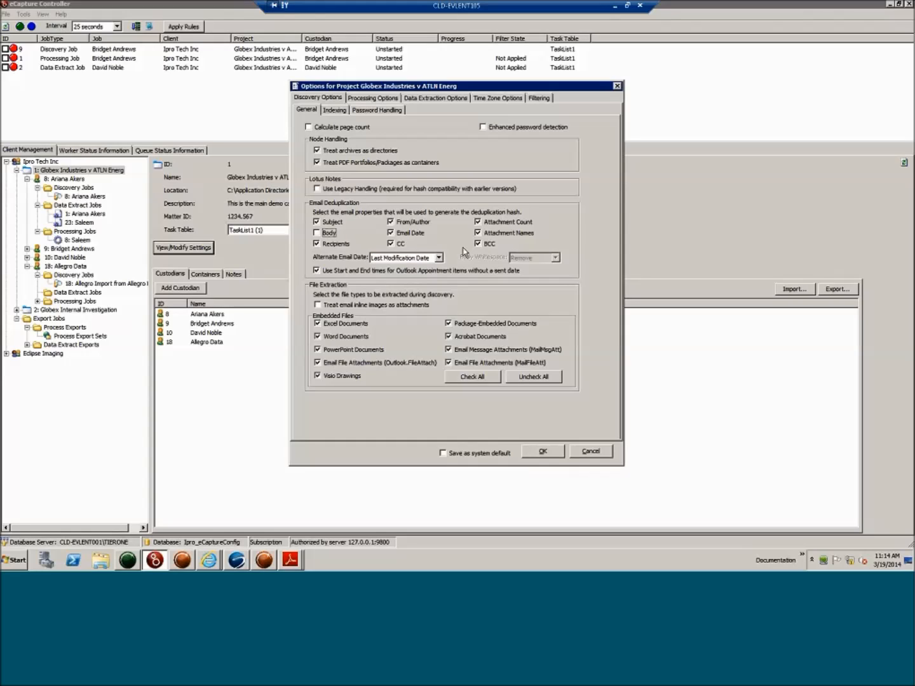
left_click(317, 233)
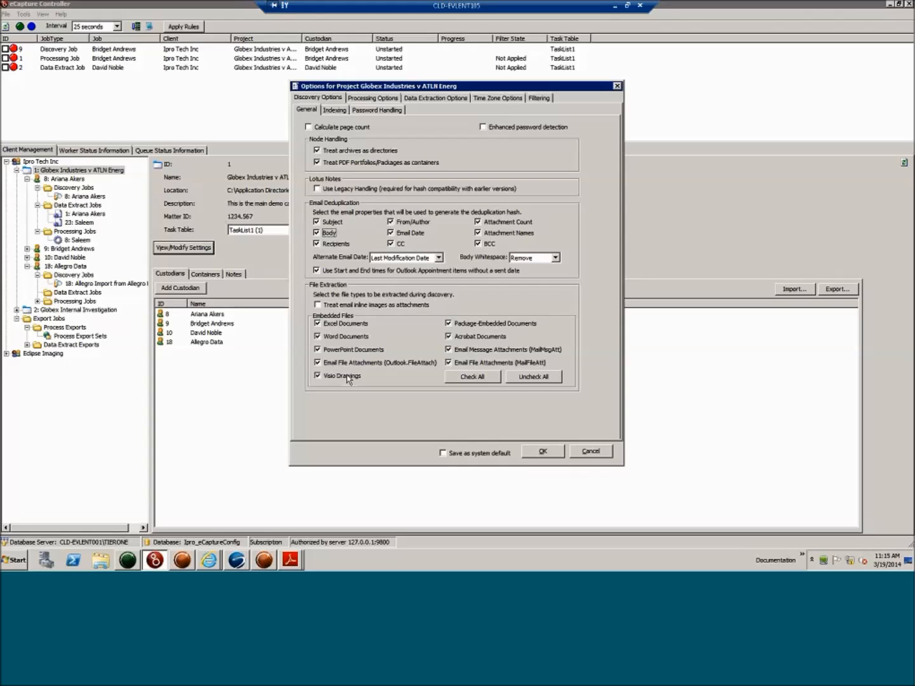
left_click(352, 306)
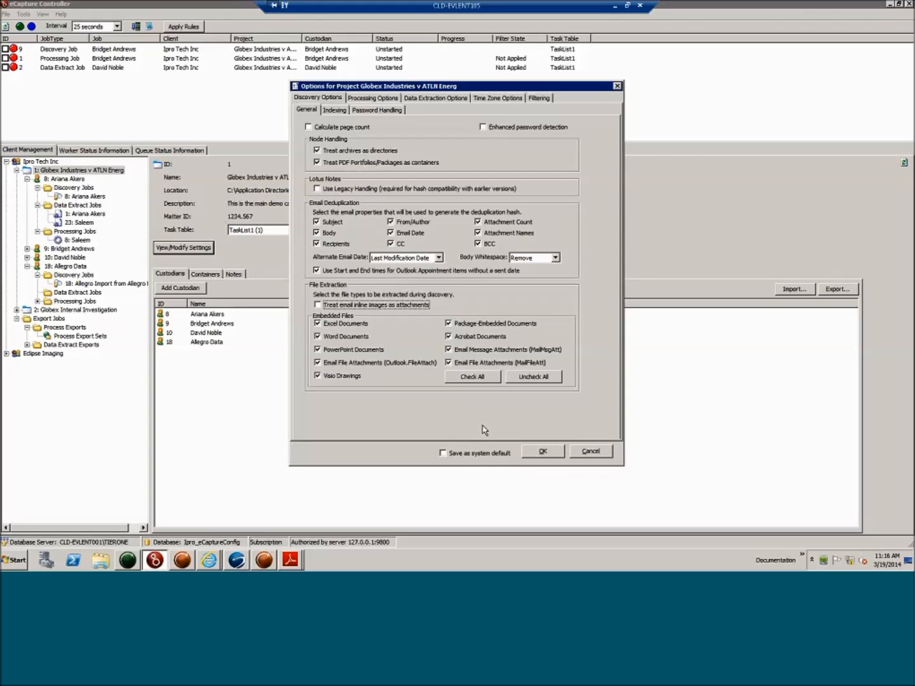
left_click(542, 452)
Step: Examine the email deduplication and file extraction settings of completed discovery job 8, and close them
left_click(78, 199)
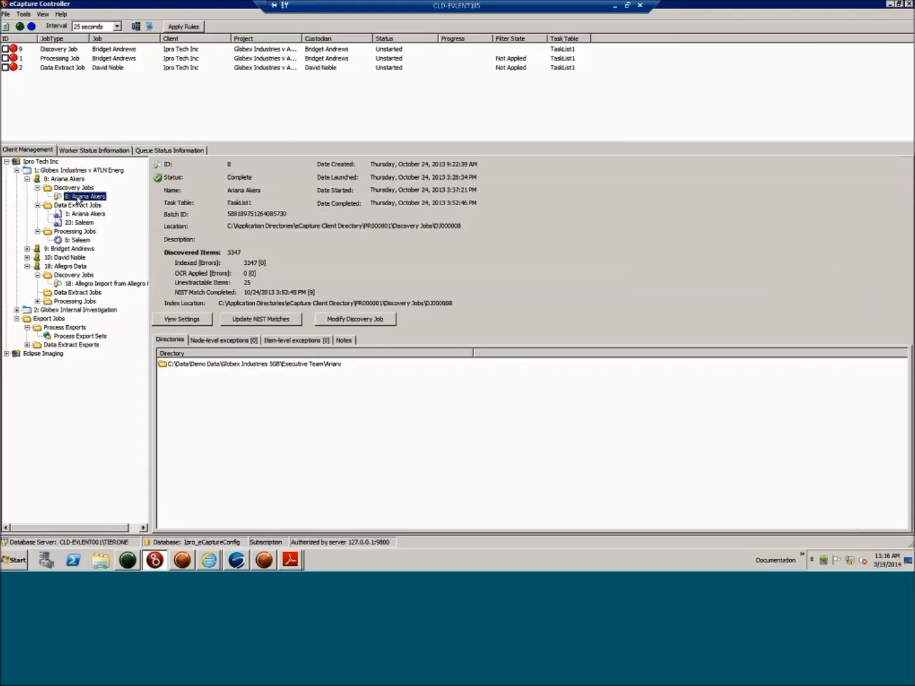
left_click(178, 320)
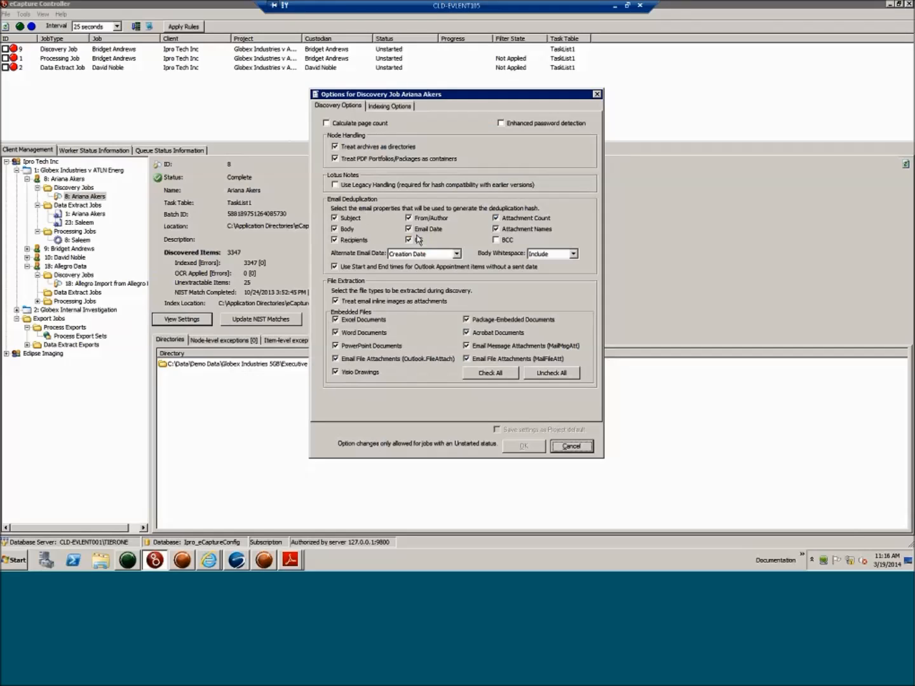
left_click(561, 449)
Step: Turn off Create search index in the Globex Industries v ATLN Energ project's discovery indexing options and save them
left_click(70, 170)
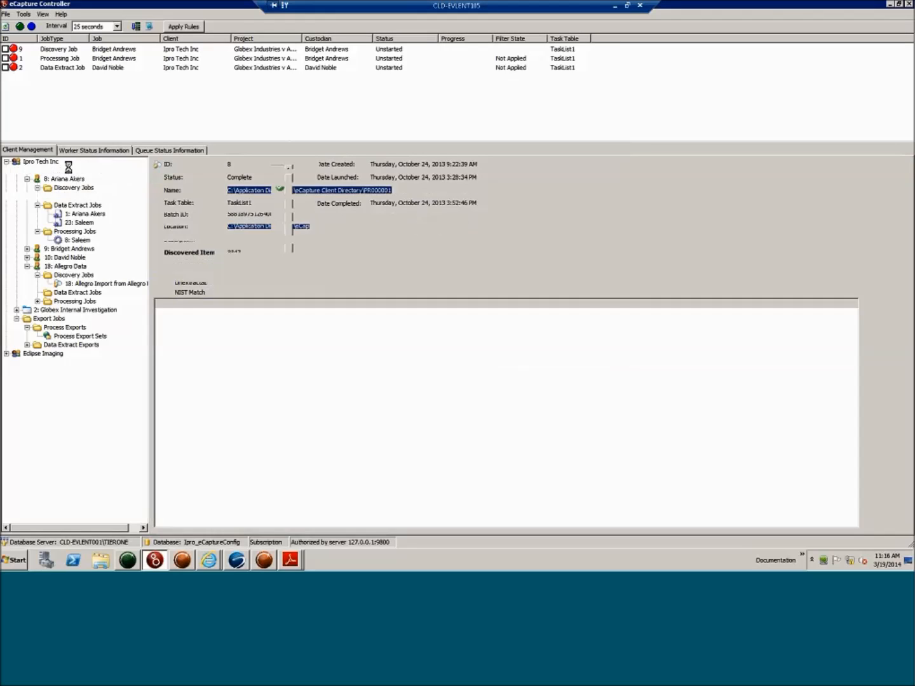
left_click(44, 163)
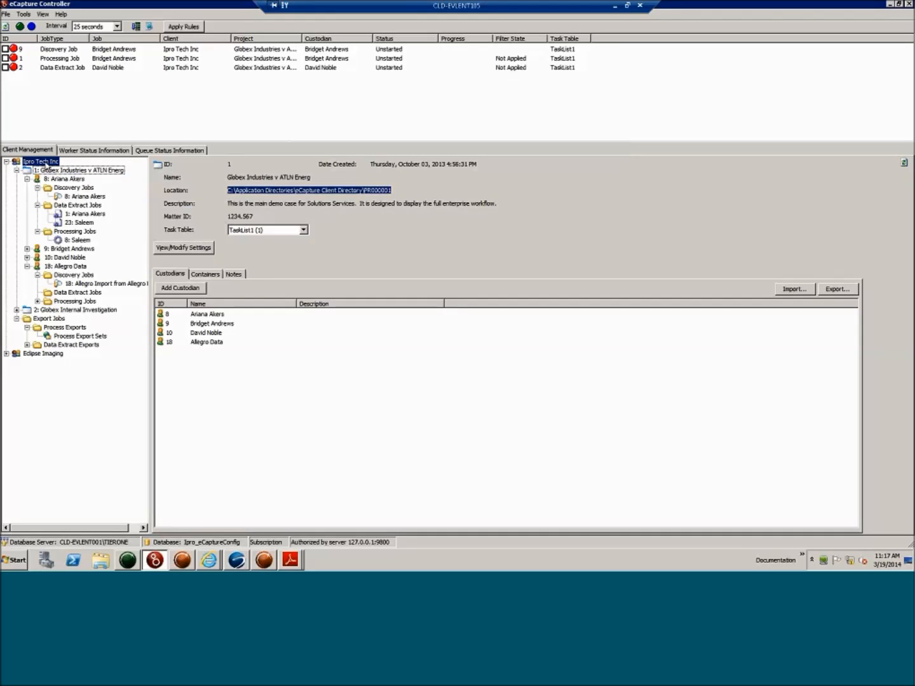
left_click(52, 171)
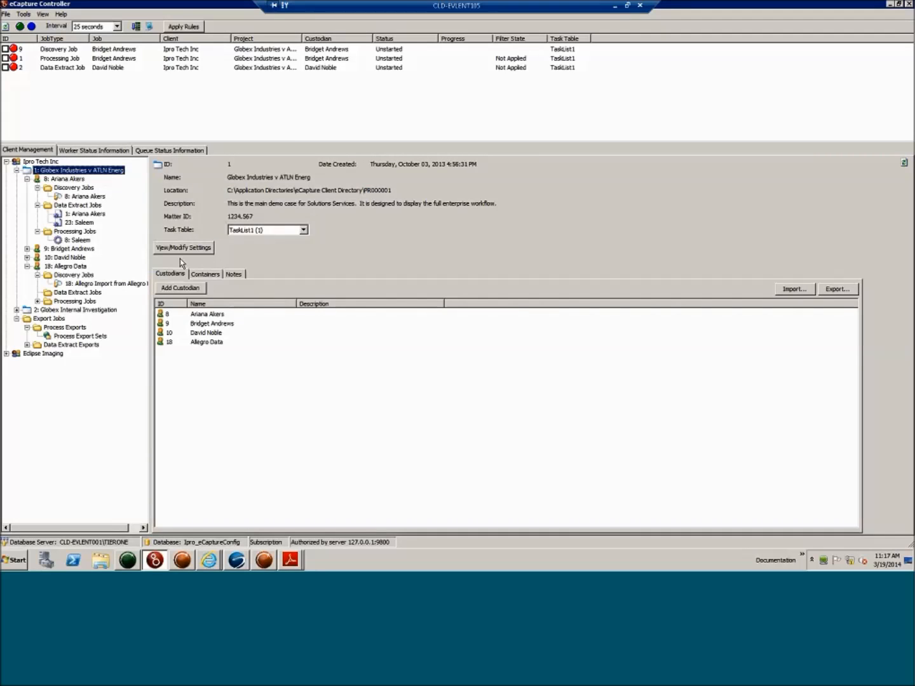
left_click(182, 249)
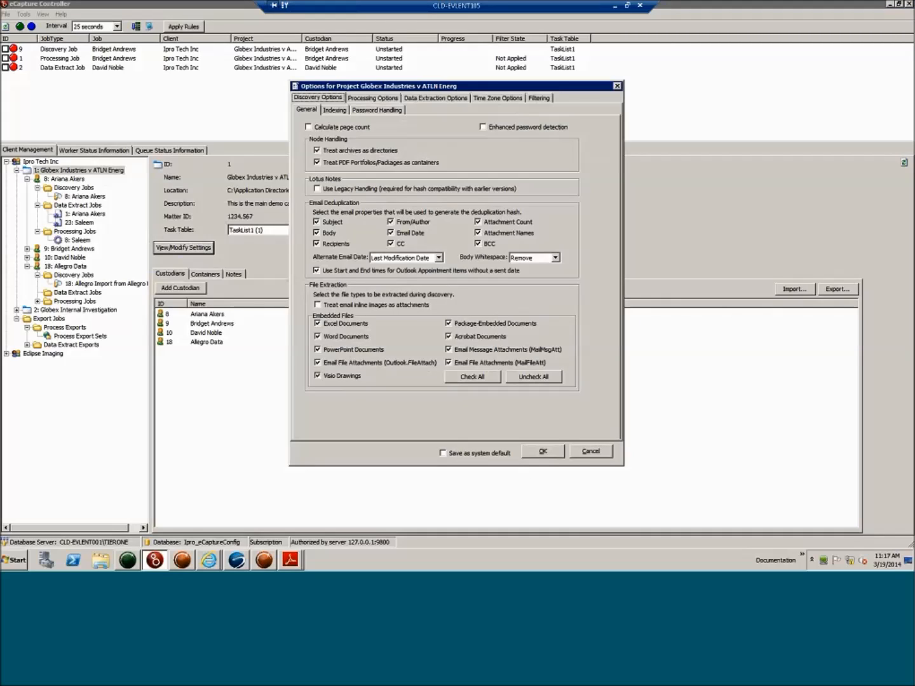
left_click(341, 114)
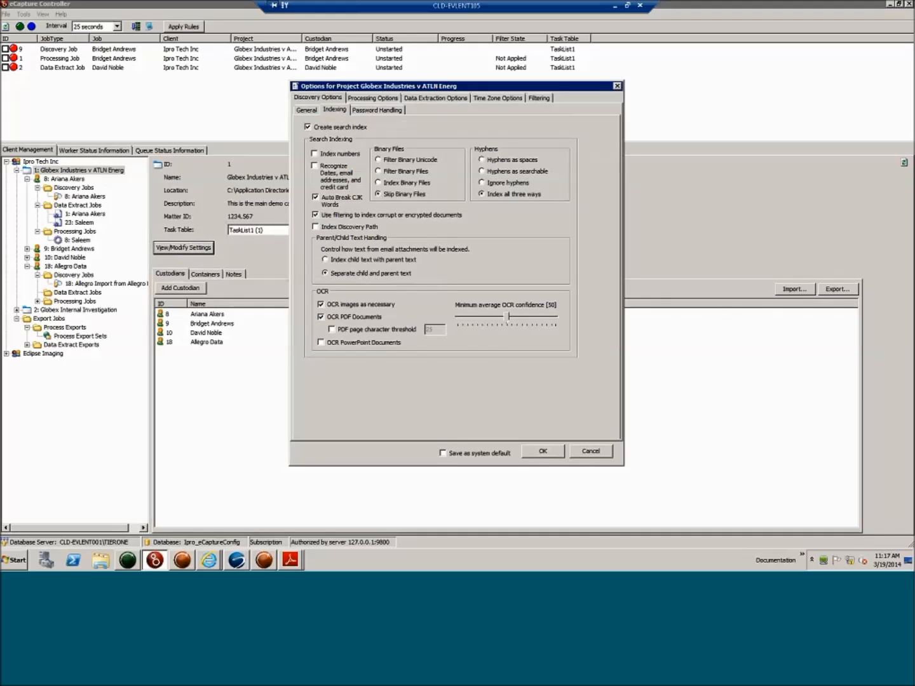
mouse_move(343, 344)
left_click(309, 127)
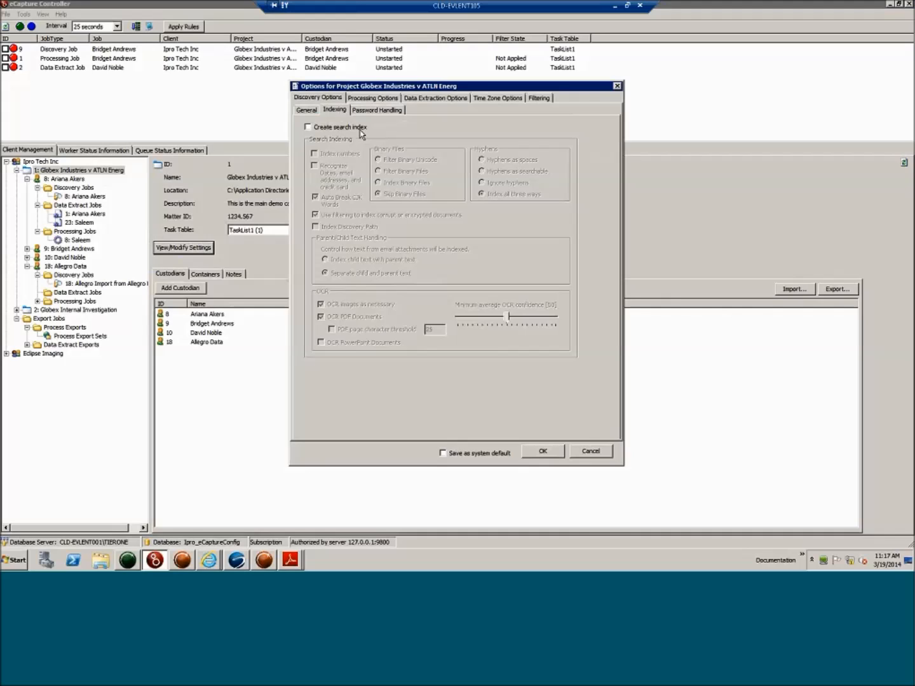
left_click(543, 451)
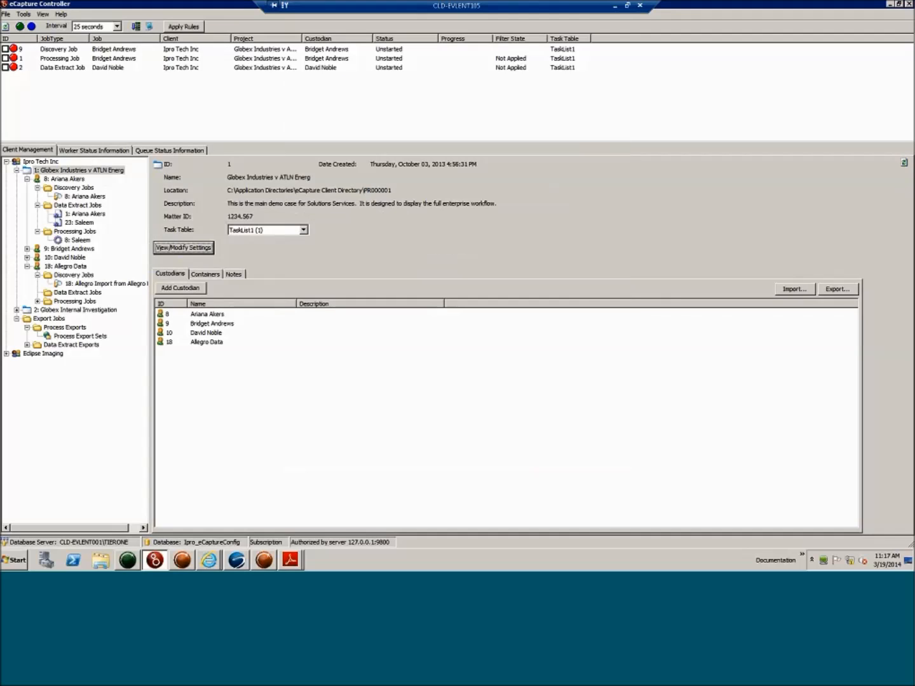
Step: Try modifying discovery job 8 to delete and rebuild its indexes with Auto Break CJK Words, and discard the changes
left_click(84, 197)
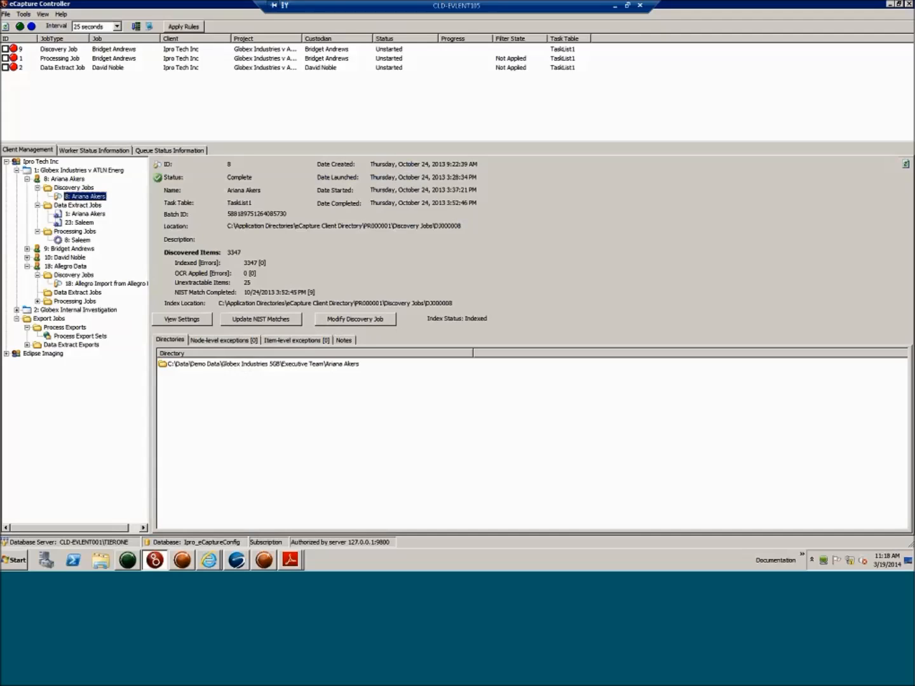
left_click(375, 319)
left_click(301, 117)
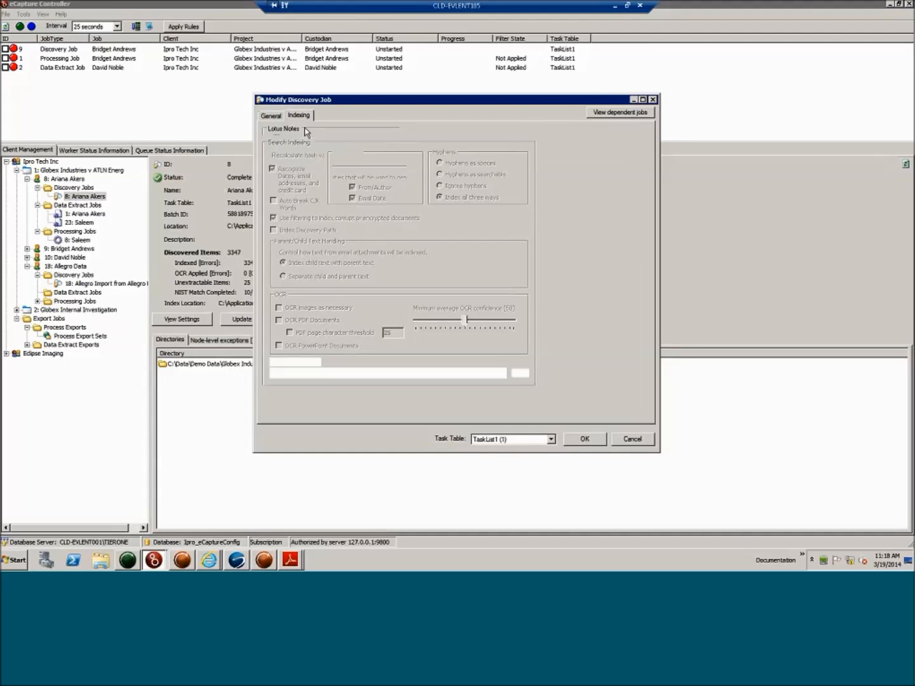
left_click(275, 132)
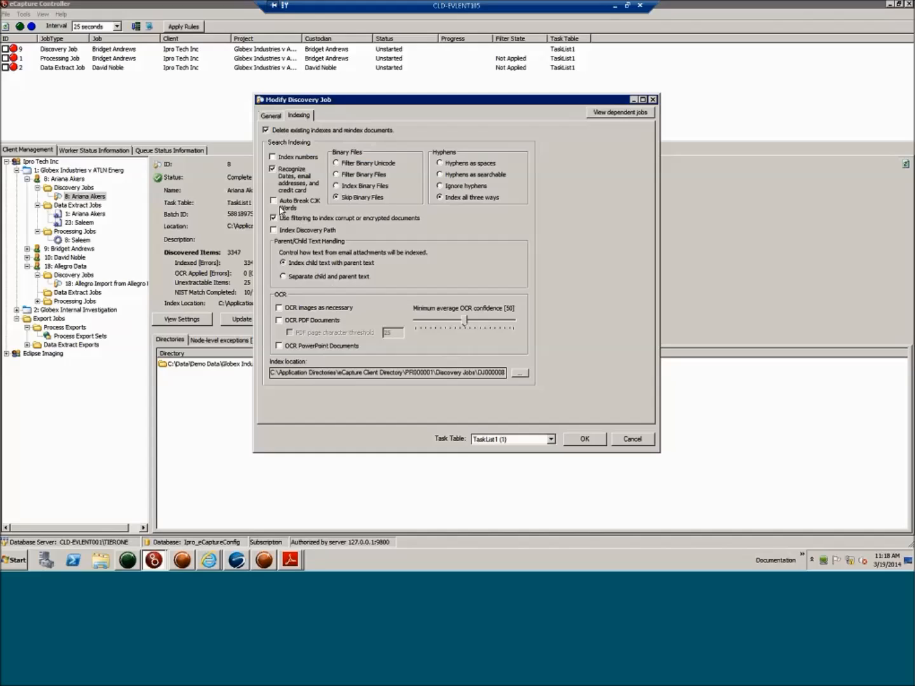
left_click(274, 201)
left_click(266, 129)
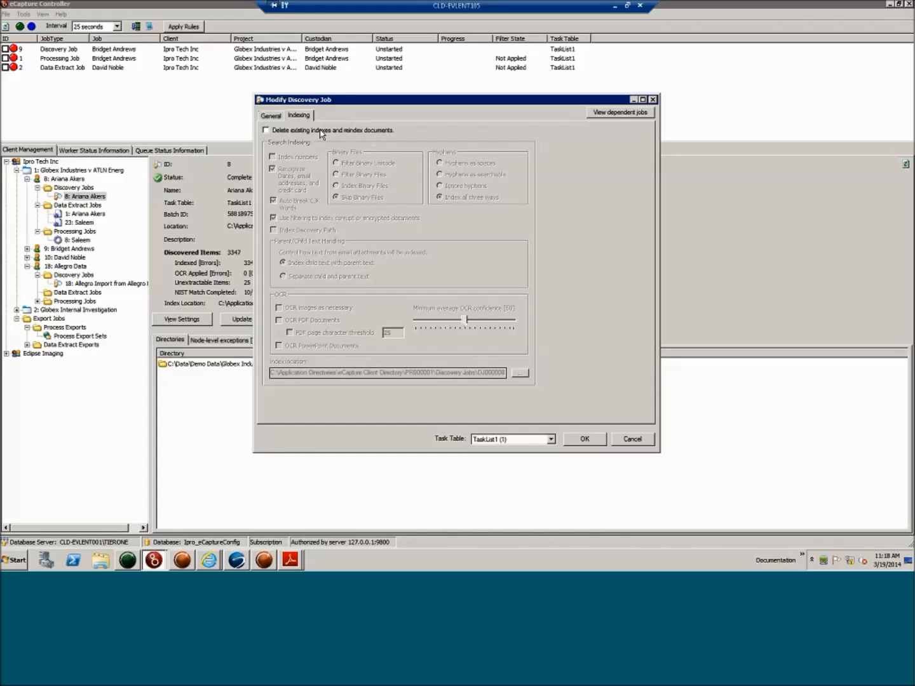
left_click(632, 439)
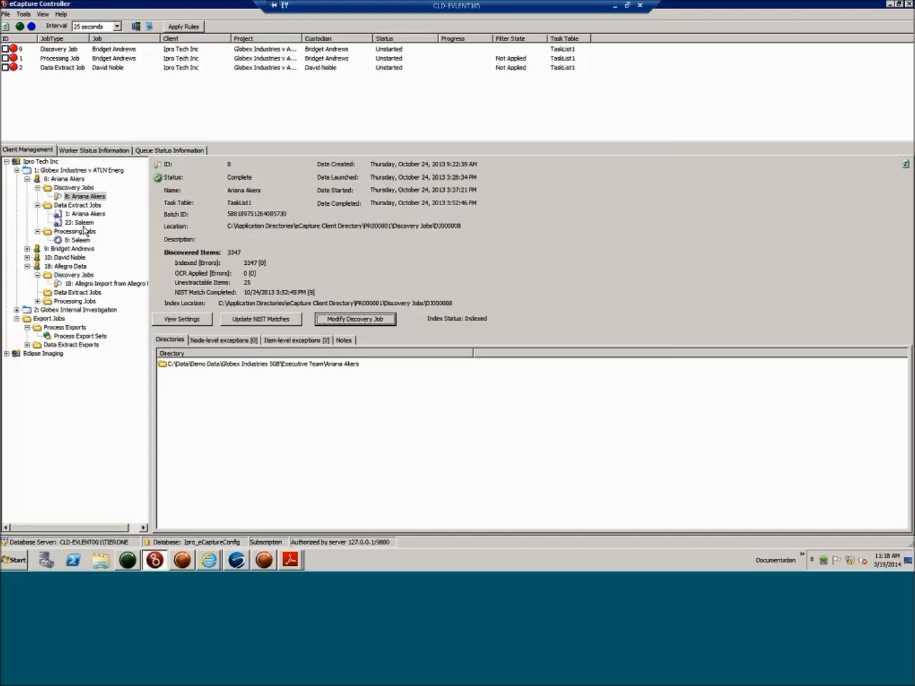
Step: Turn on Create search index in the Globex Industries v ATLN Energ project's discovery indexing options
left_click(72, 170)
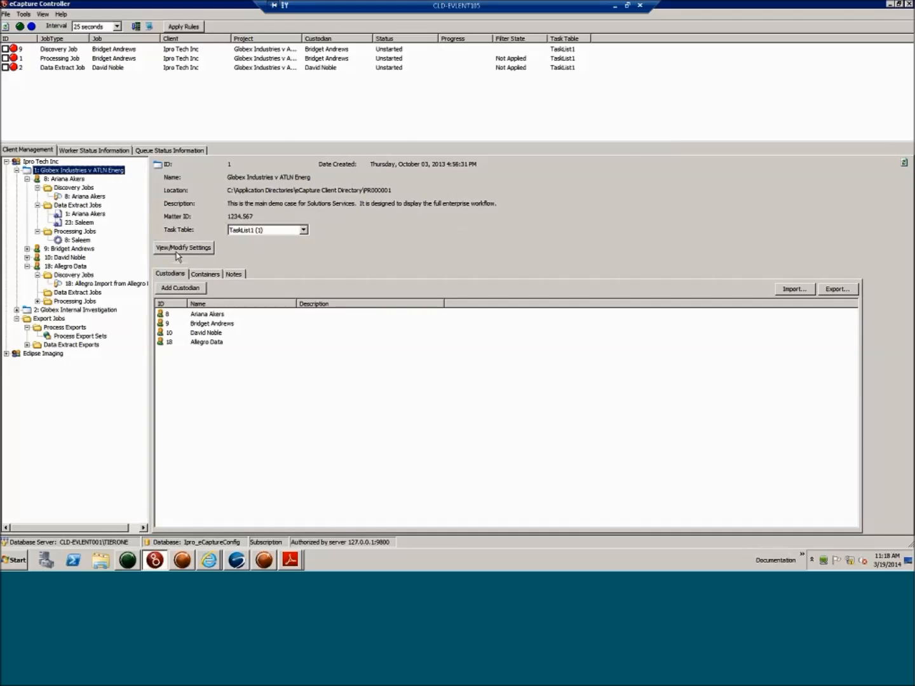
left_click(177, 253)
left_click(331, 111)
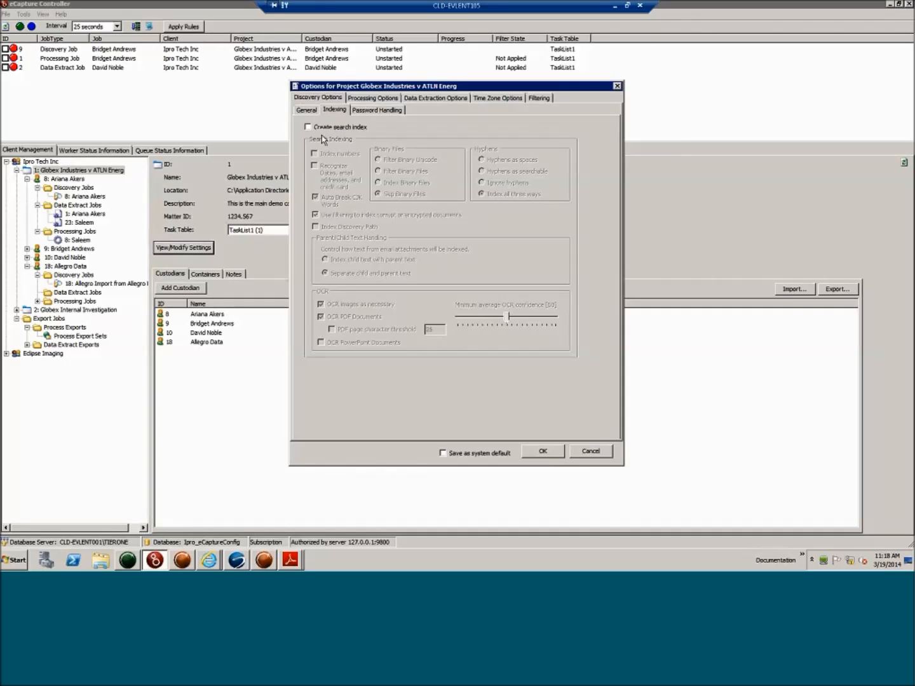
left_click(321, 129)
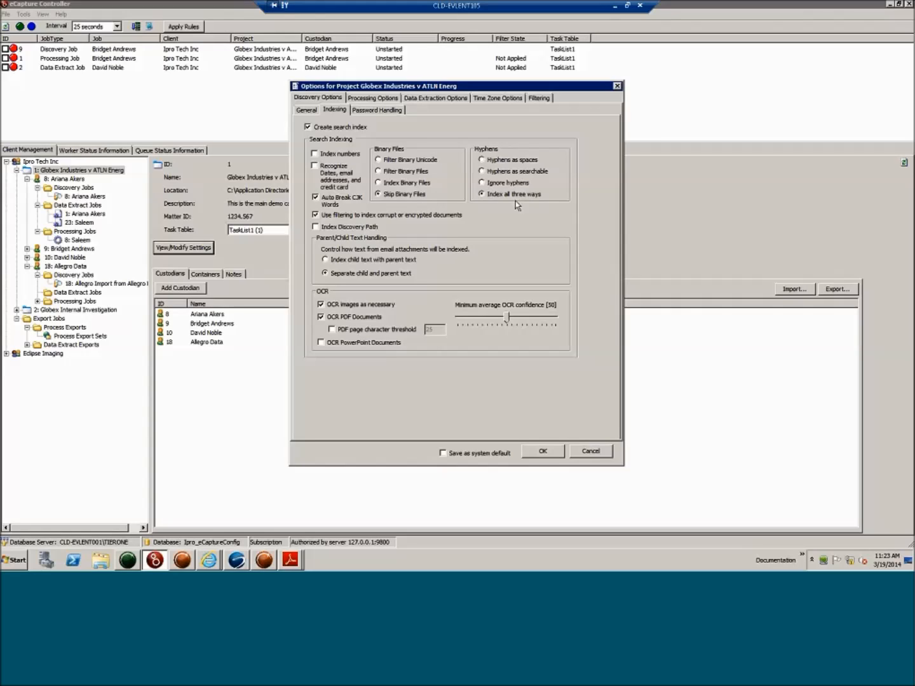
Step: Set hyphen handling to Index all three ways and parent/child text handling to Separate child and parent text
left_click(495, 184)
left_click(502, 196)
left_click(340, 260)
left_click(349, 278)
Step: Enable the PDF page character threshold for OCR and select its value for editing
mouse_move(509, 322)
left_click(355, 331)
double_click(436, 331)
left_click(442, 328)
left_click_drag(441, 327, 409, 343)
left_click(441, 333)
mouse_move(376, 347)
Step: Examine the project's known password list for discovery, and return to the general discovery options
left_click(379, 111)
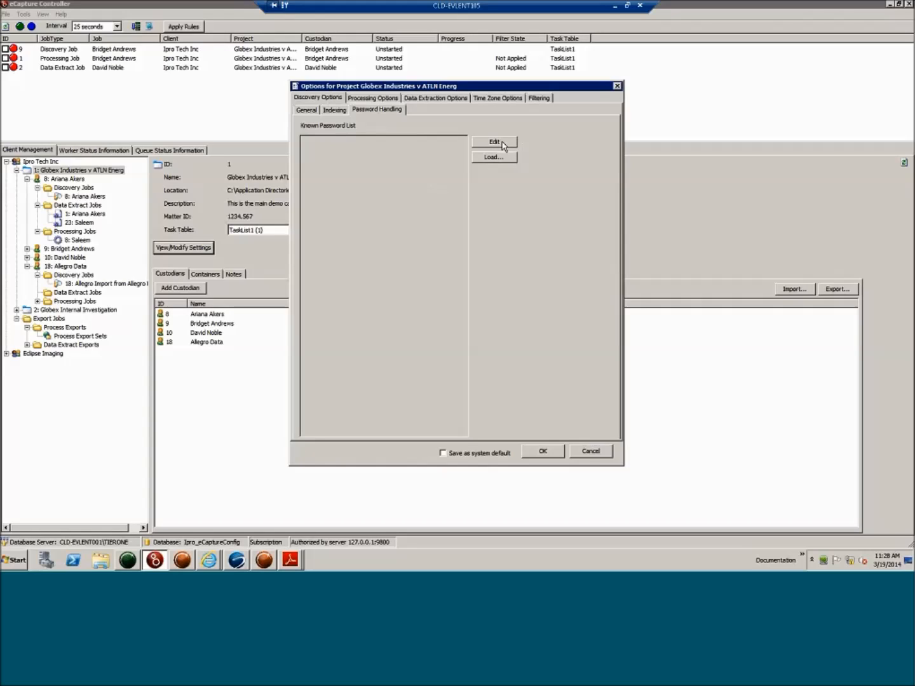
left_click(306, 110)
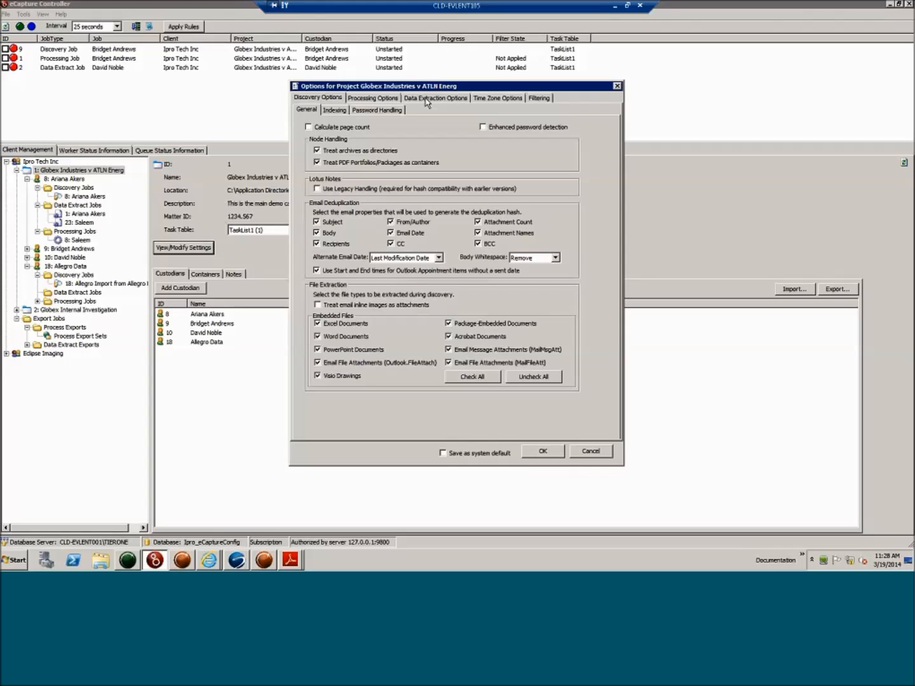
Step: In the data extraction options, turn on replacing tabs with spaces when extracting Excel text, leaving pivot table expansion off
left_click(466, 101)
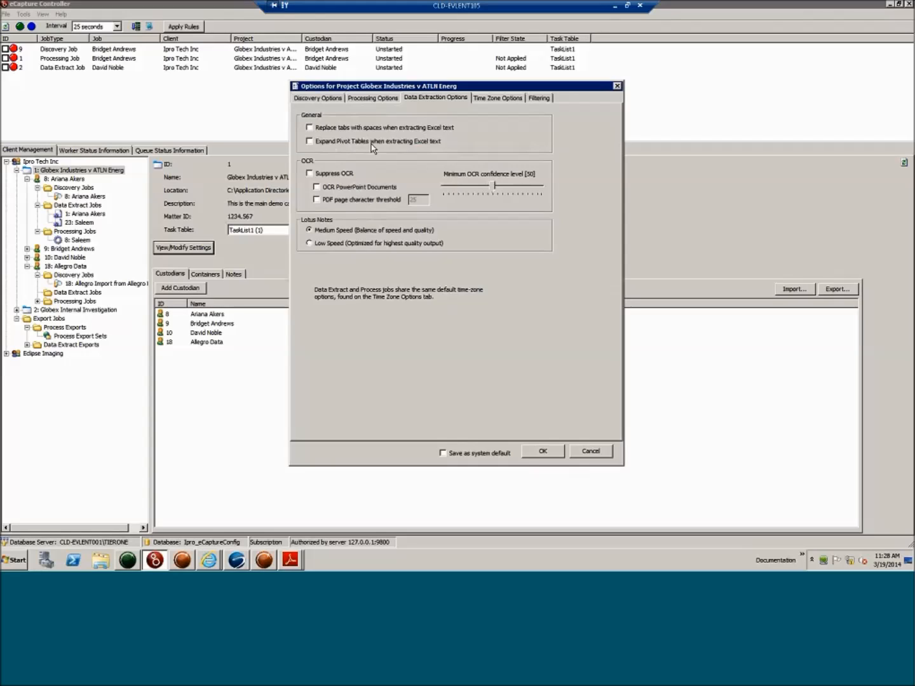
left_click(310, 129)
left_click(310, 141)
left_click(324, 142)
left_click(310, 174)
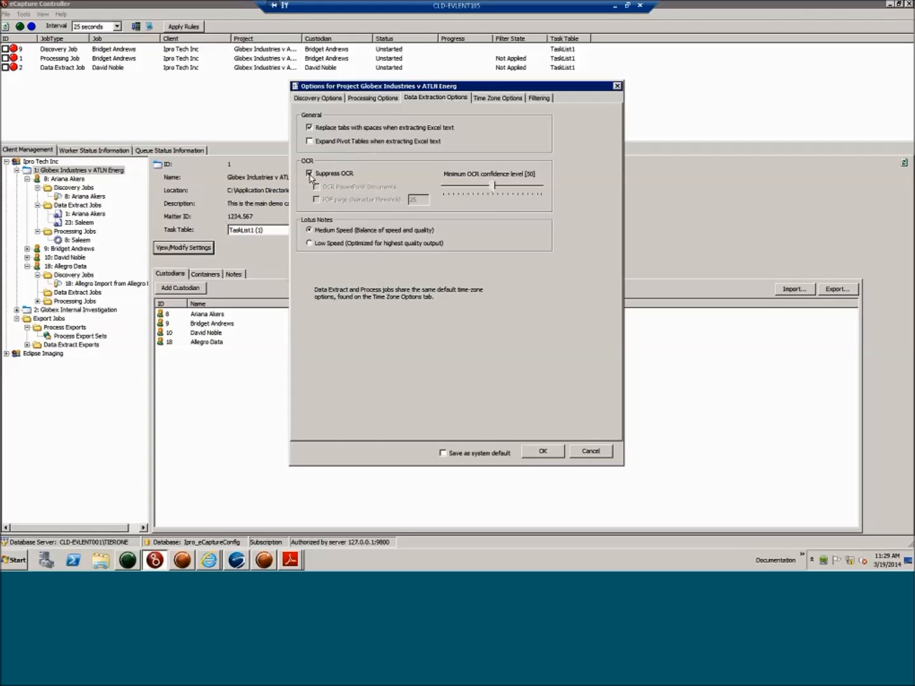
left_click(309, 174)
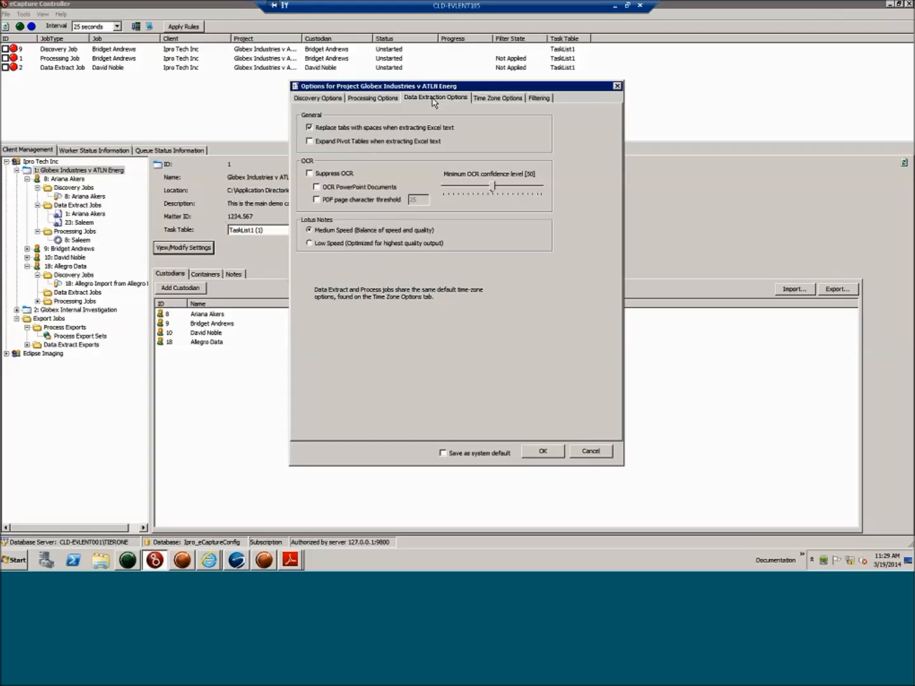
left_click(309, 173)
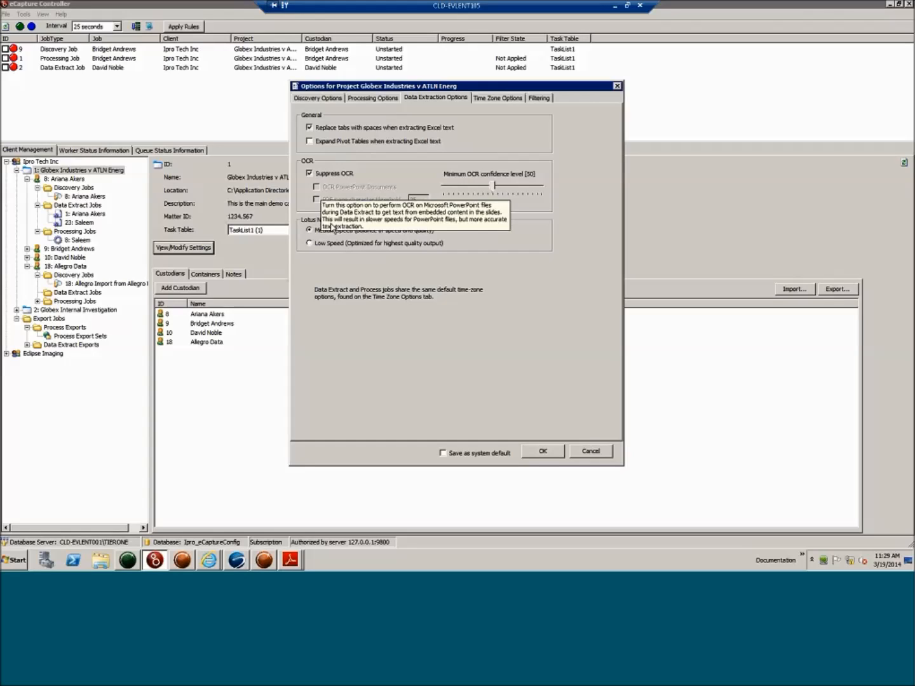
left_click(310, 175)
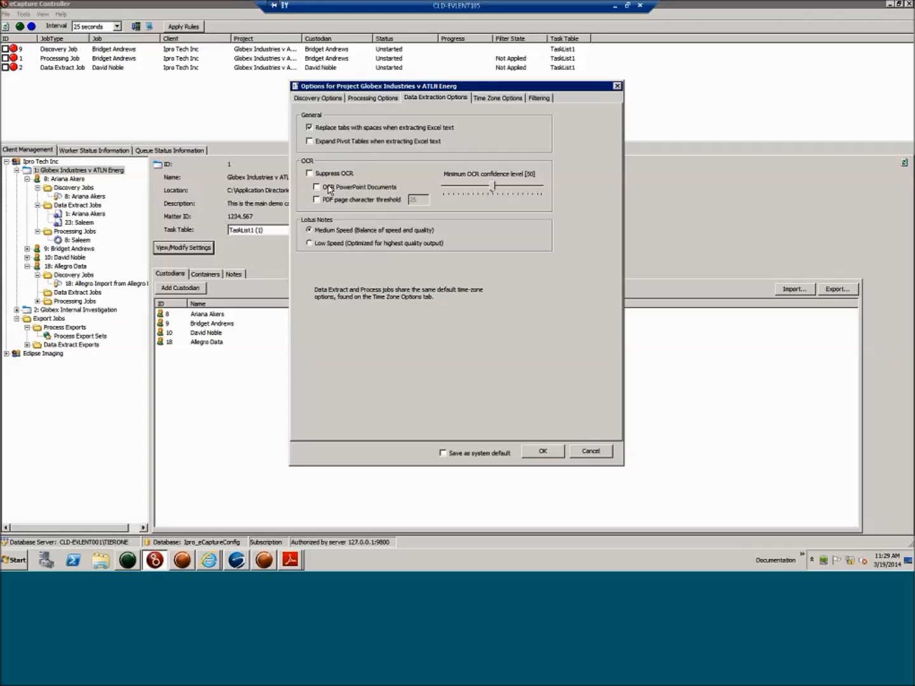
Step: Enable the PDF page character threshold for data extraction OCR and set it to 20
mouse_move(345, 192)
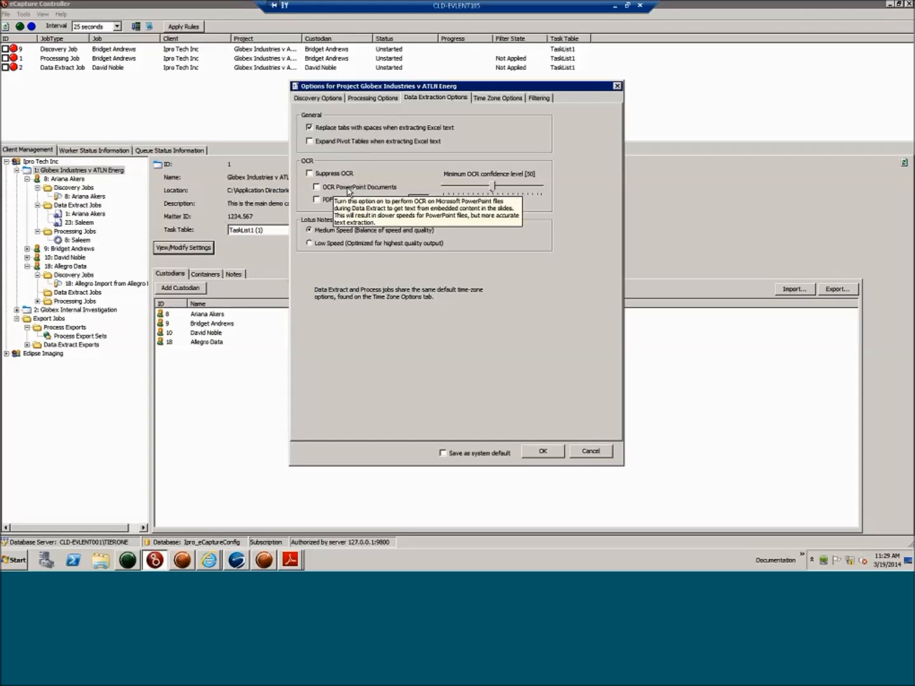
left_click(317, 200)
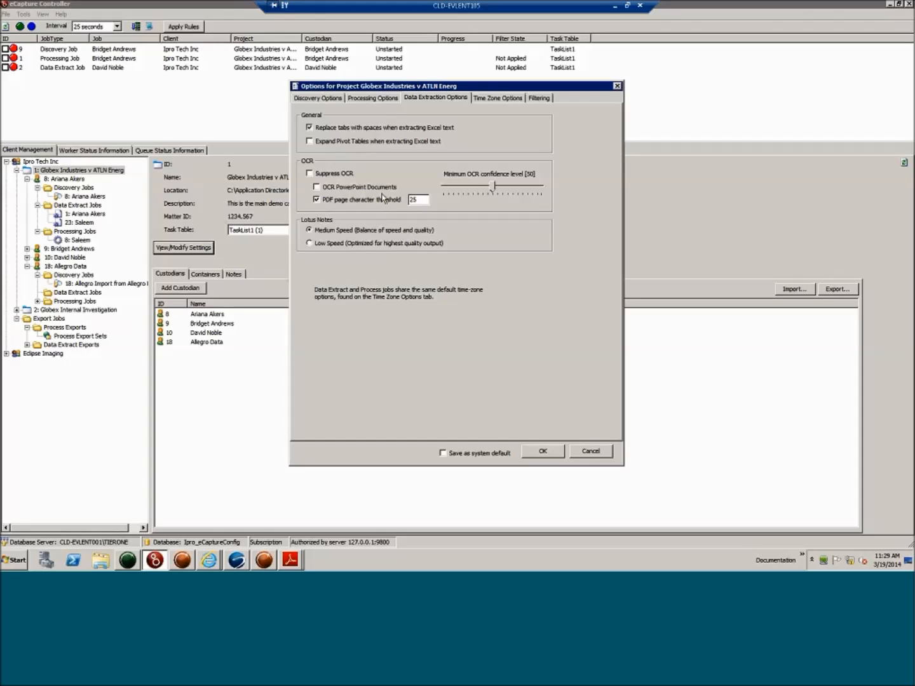
double_click(418, 201)
type("20")
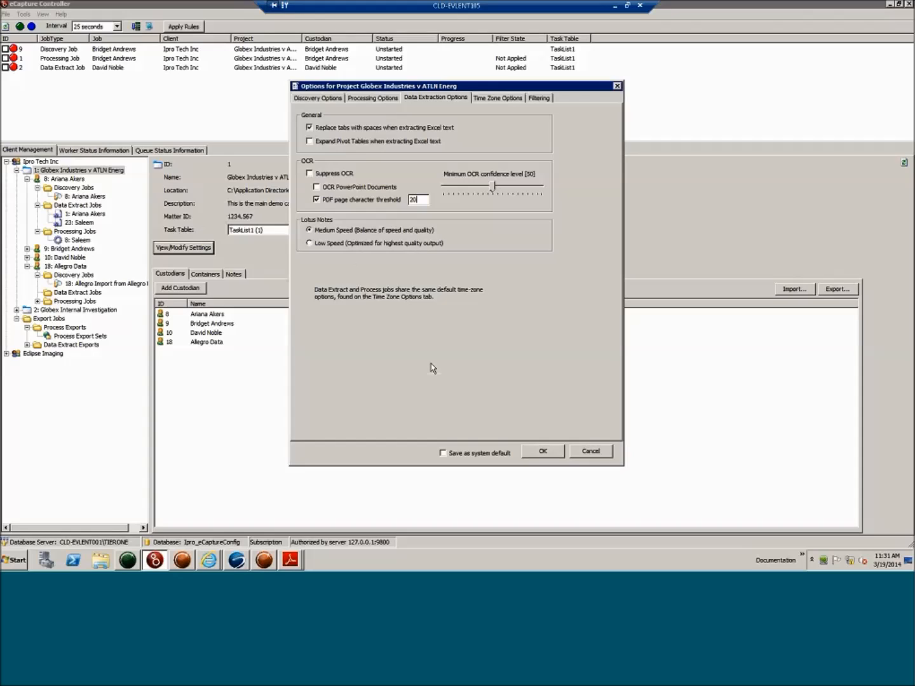
Step: Enable the PDF page character threshold for OCR in the general processing options, keeping HTML files processed with Internet Explorer
left_click(374, 99)
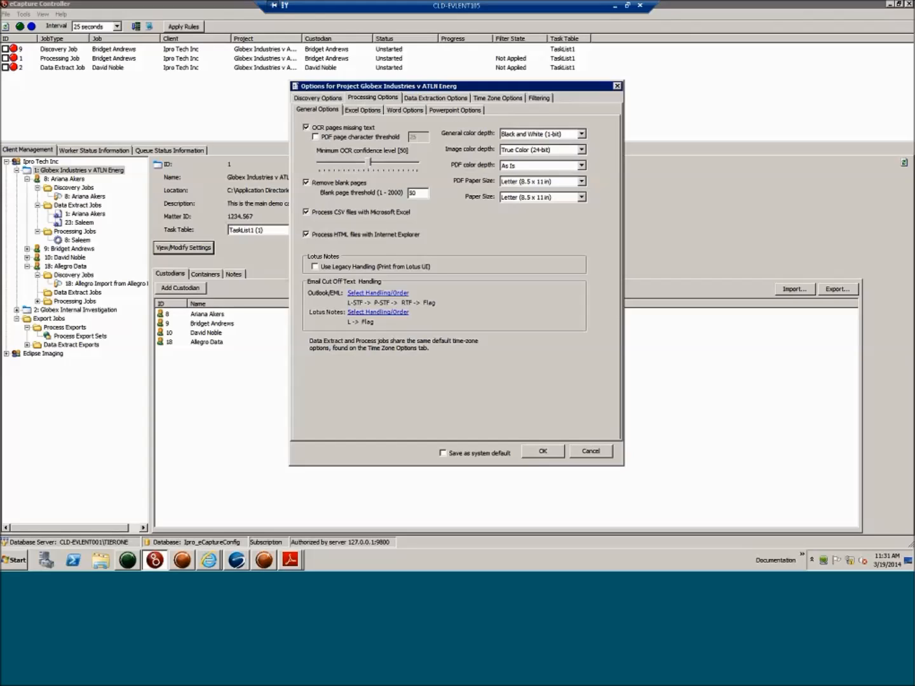
left_click(330, 140)
left_click(417, 192)
double_click(417, 193)
left_click(419, 195)
left_click_drag(420, 194, 329, 198)
left_click(307, 237)
left_click(307, 234)
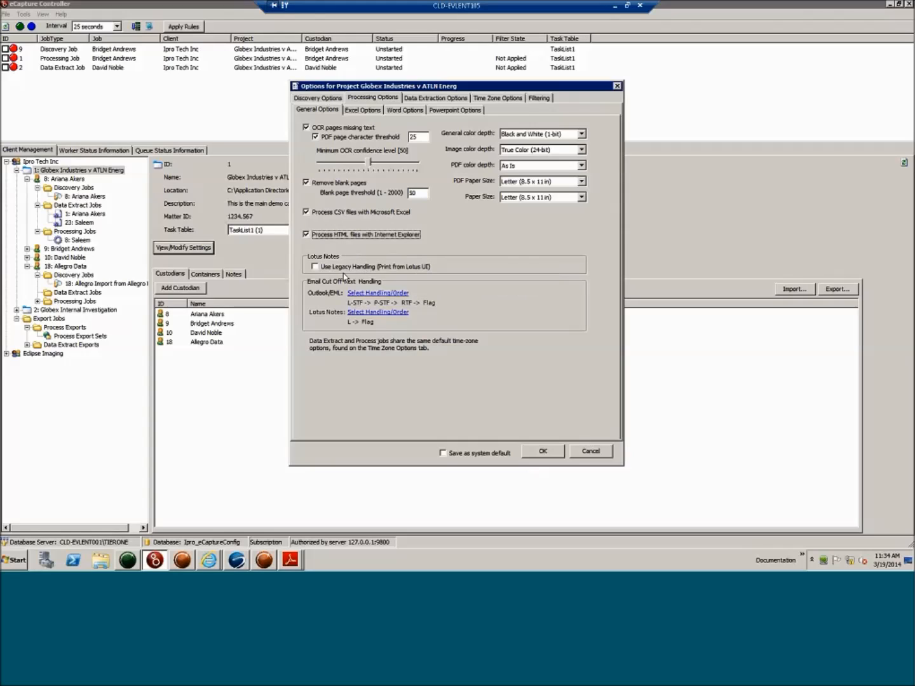
Step: In the Outlook/EML text cutoff handling, disable Attempt in Portrait w Shrink to Fit and enable Attempt in Text
mouse_move(330, 274)
left_click(363, 295)
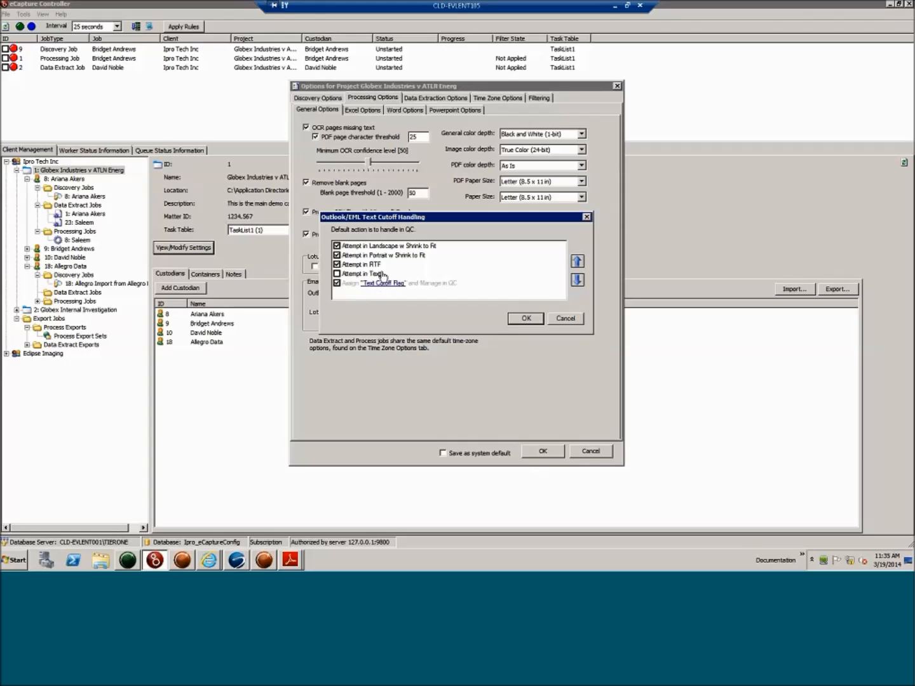
left_click(362, 277)
left_click(435, 248)
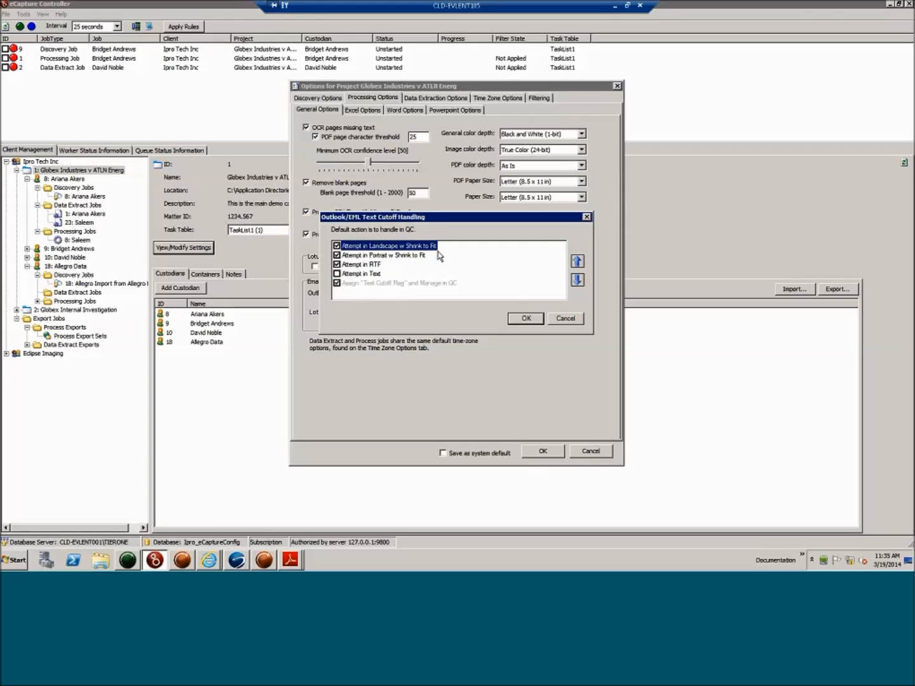
left_click(402, 255)
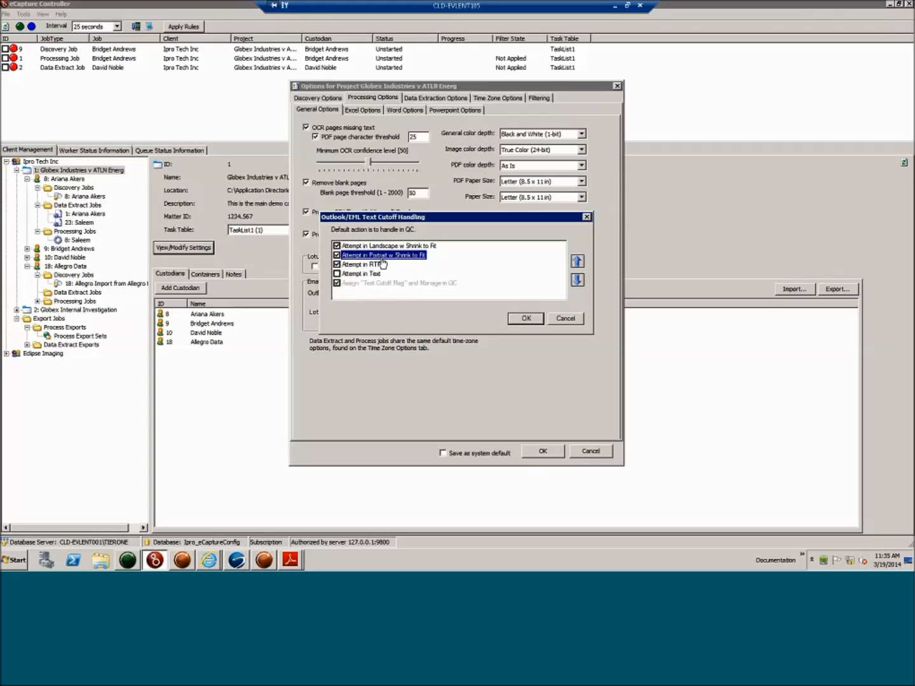
left_click(337, 255)
left_click(389, 265)
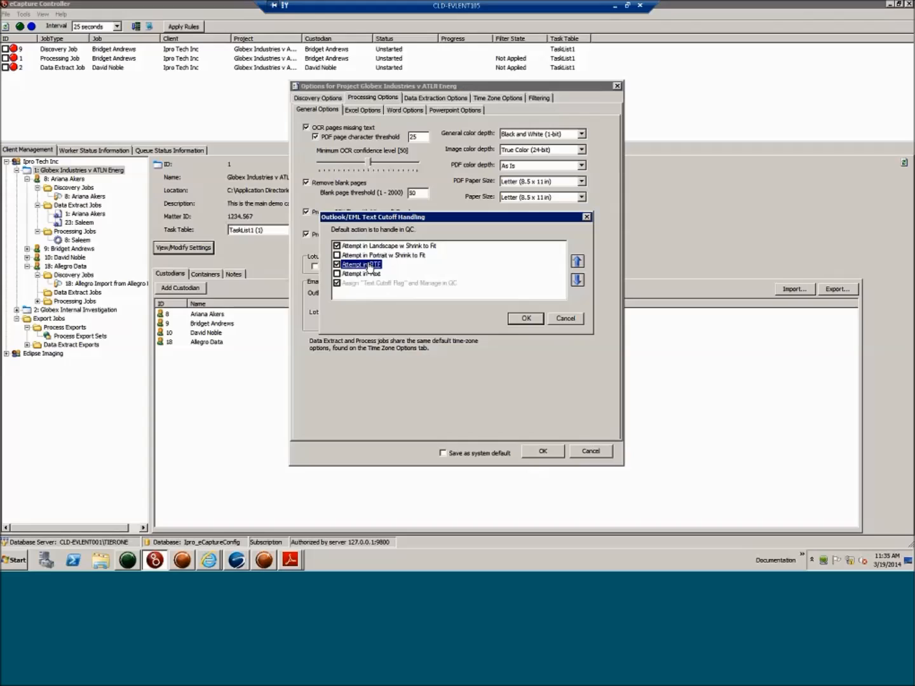
left_click(371, 275)
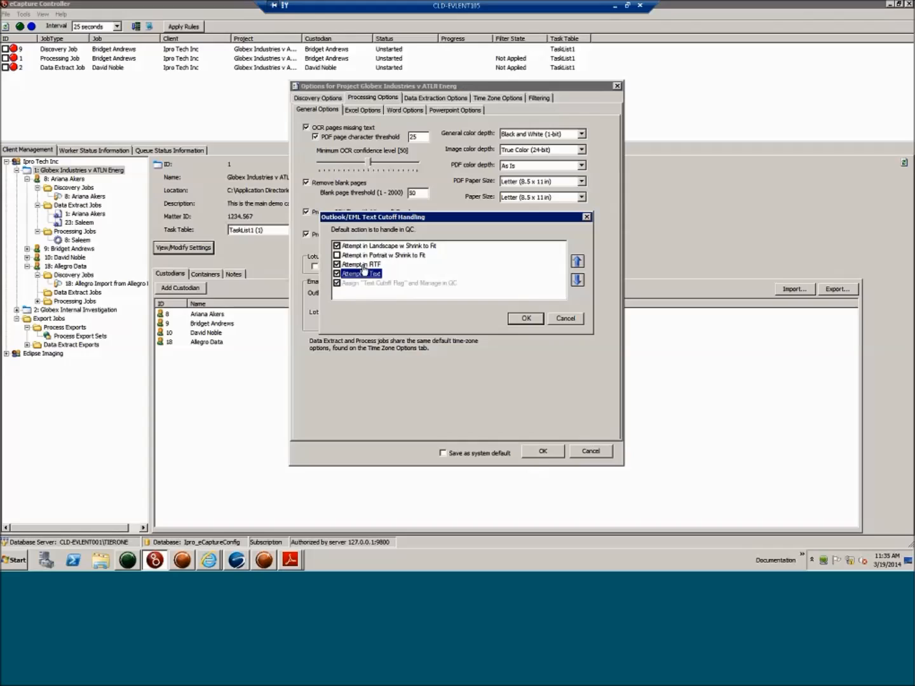
Step: Move Attempt in RTF below Attempt in Text, disable the RTF attempt, and accept the Outlook/EML text cutoff handling
key("Up")
key("Up")
key("Up")
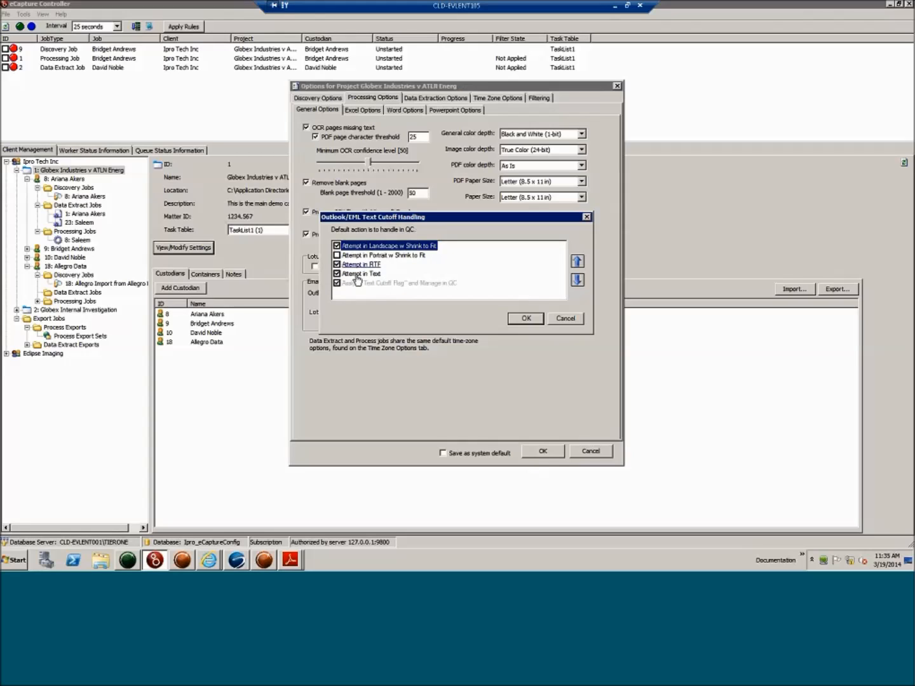
left_click(357, 277)
left_click(372, 266)
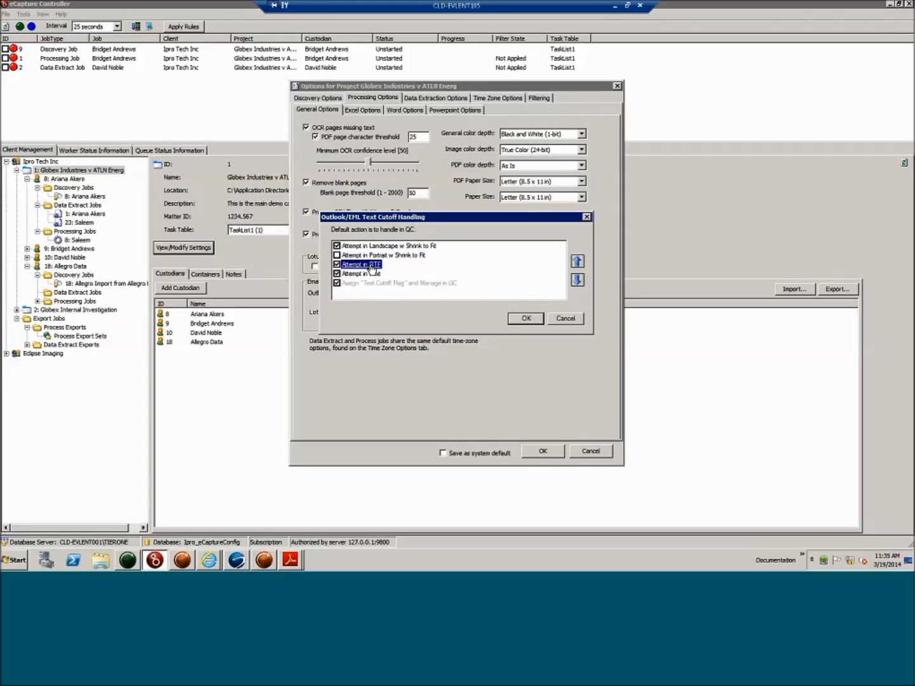
left_click(576, 281)
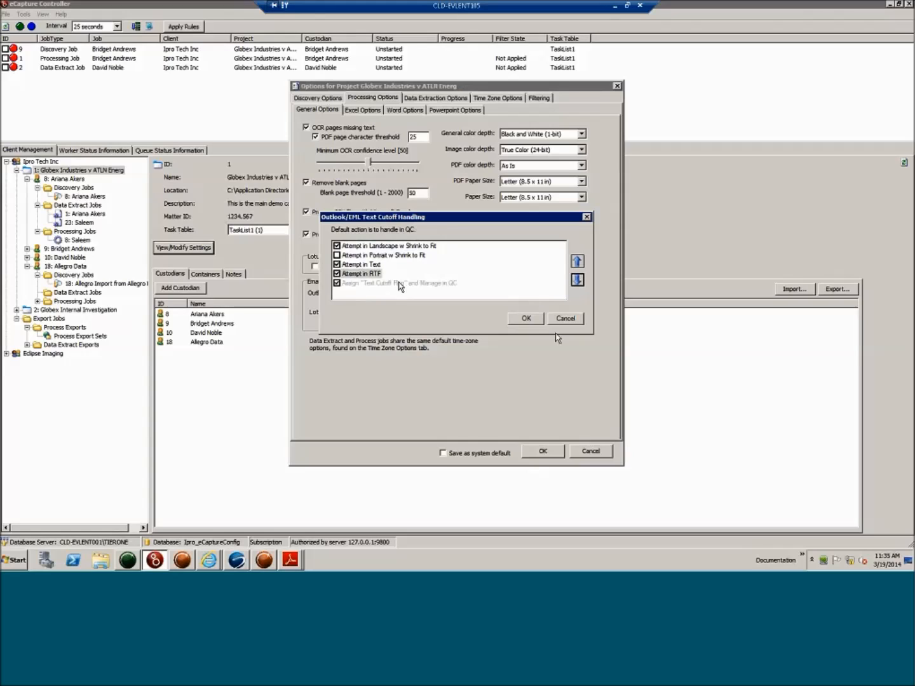
left_click(352, 287)
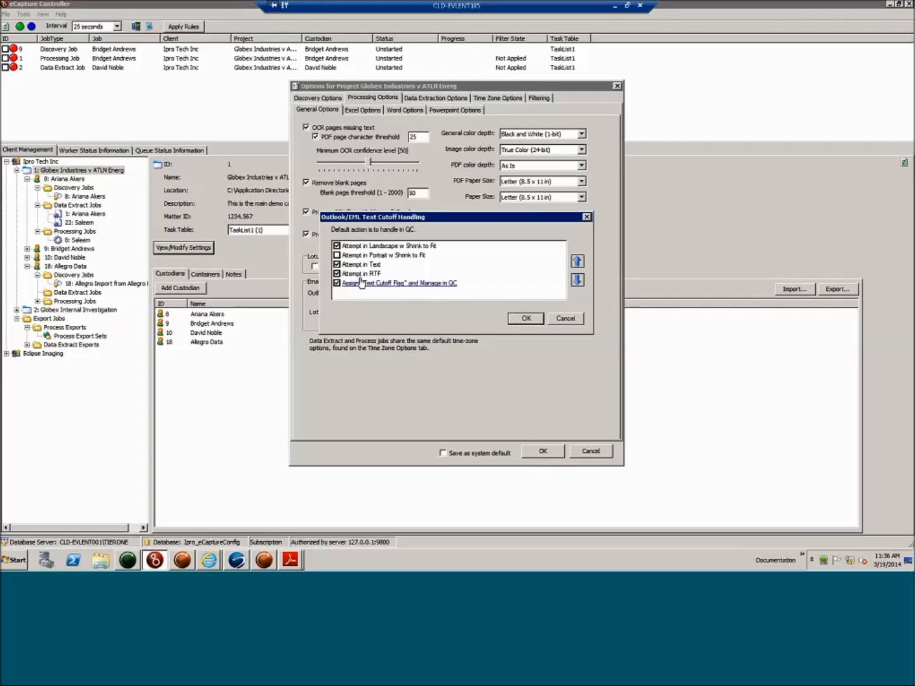
left_click(352, 276)
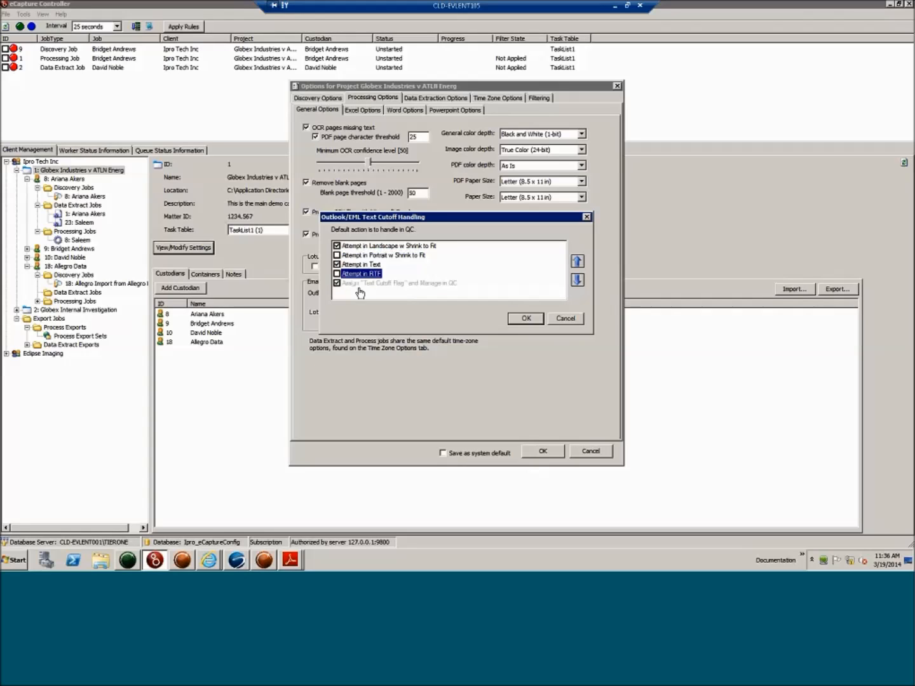
left_click(520, 321)
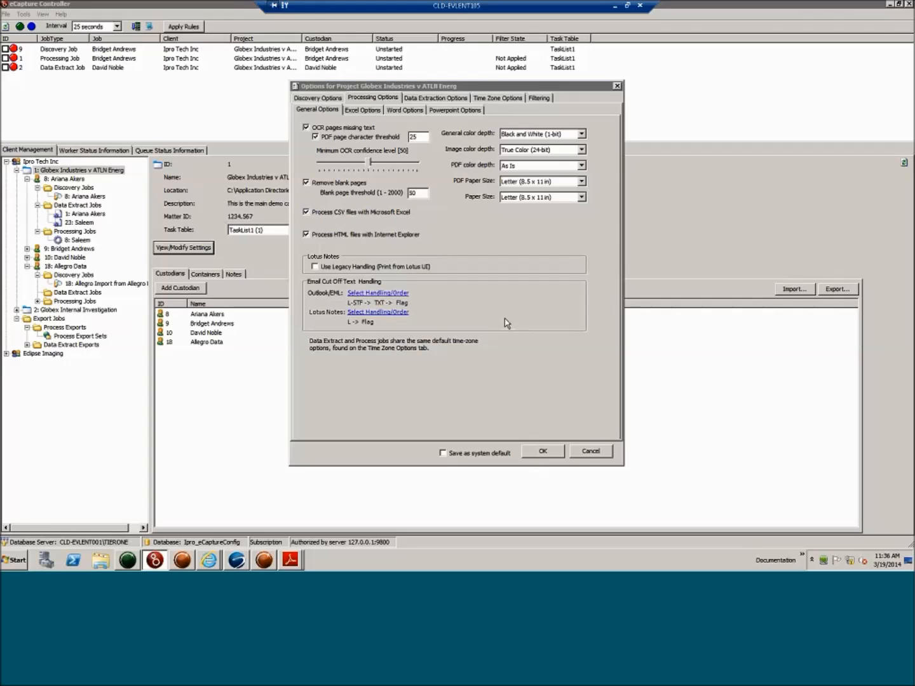
Step: Enable Attempt in Text in the Lotus Notes text cutoff handling and accept it
left_click(384, 313)
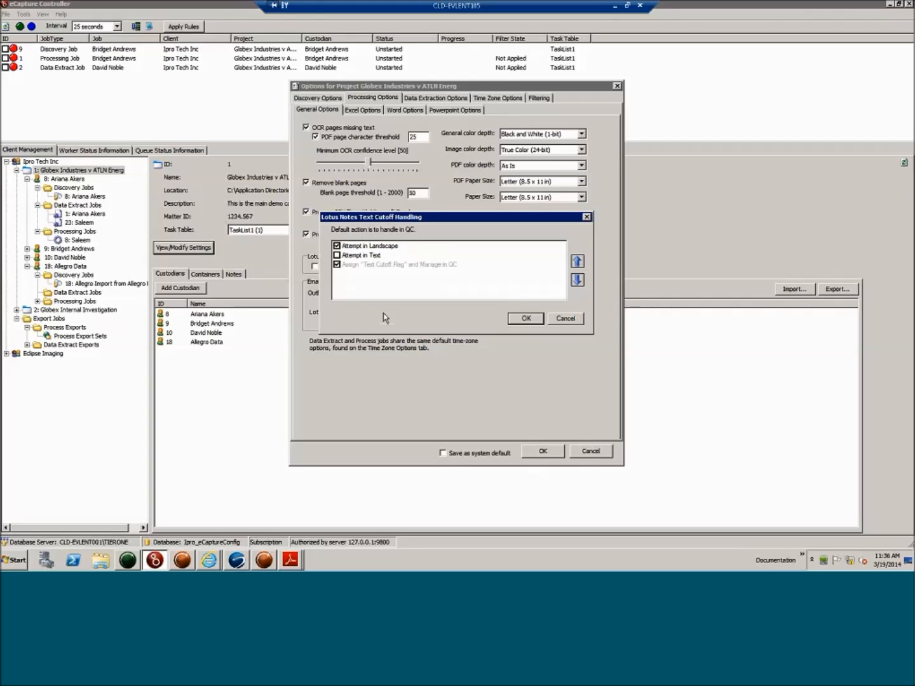
left_click(336, 255)
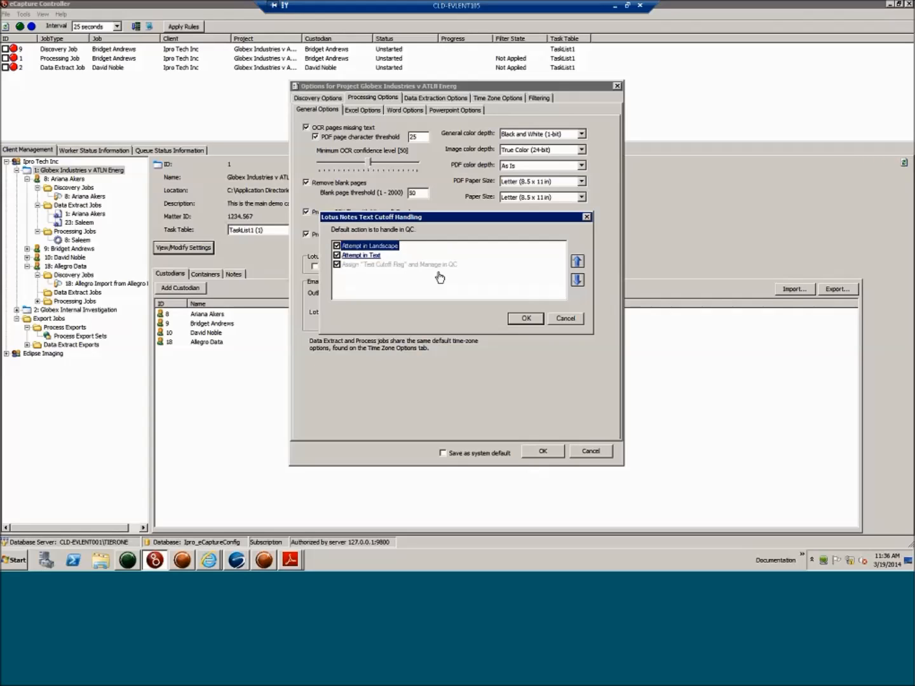
left_click(526, 318)
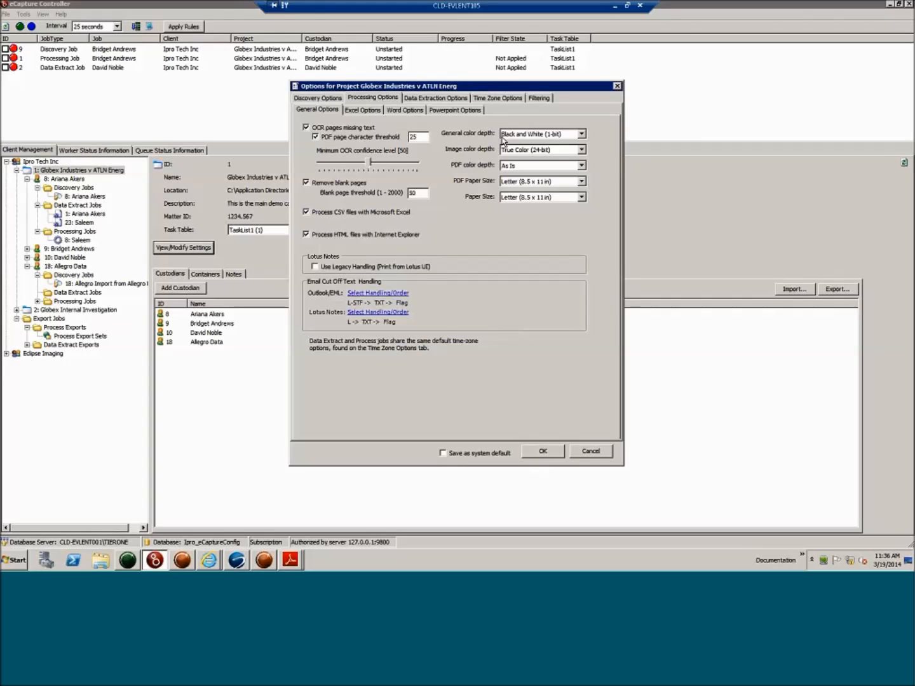
Step: Set the color depths to Black and White (1-bit) for general, Grayscale (8-bit) for images and As Is for PDFs
left_click(548, 135)
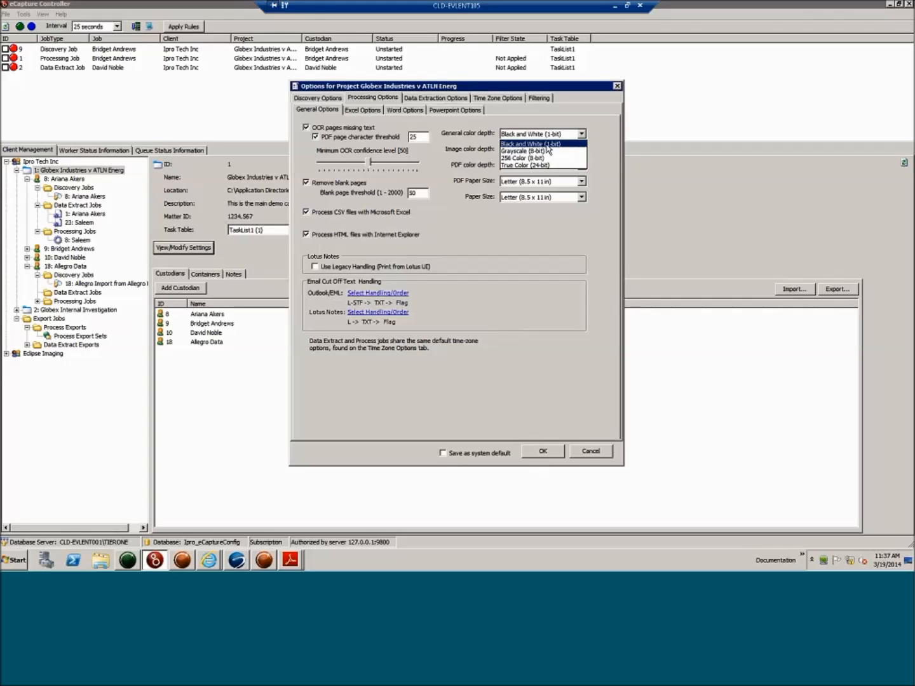
left_click(552, 144)
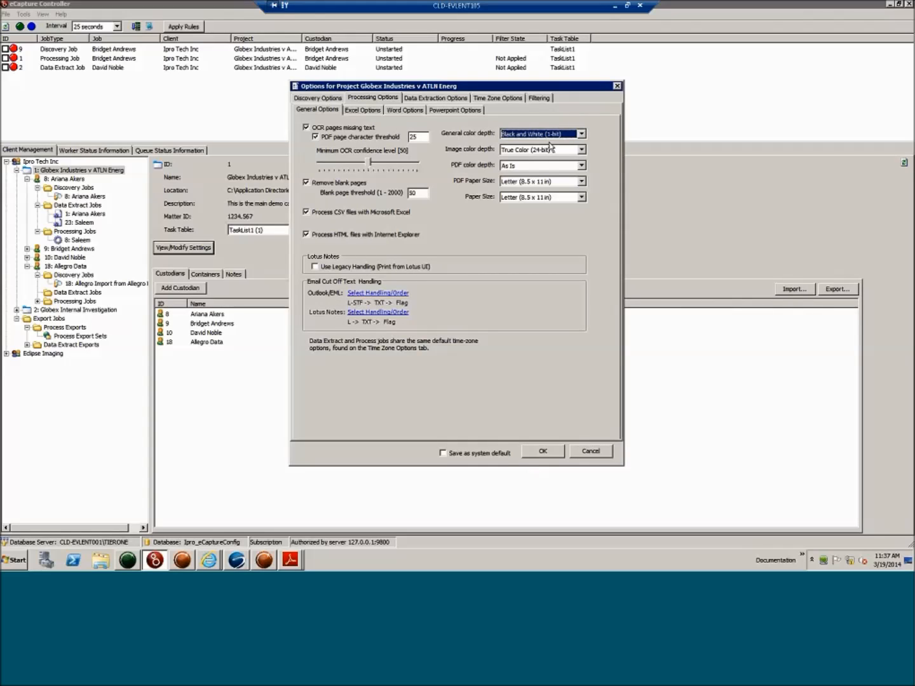
left_click(547, 151)
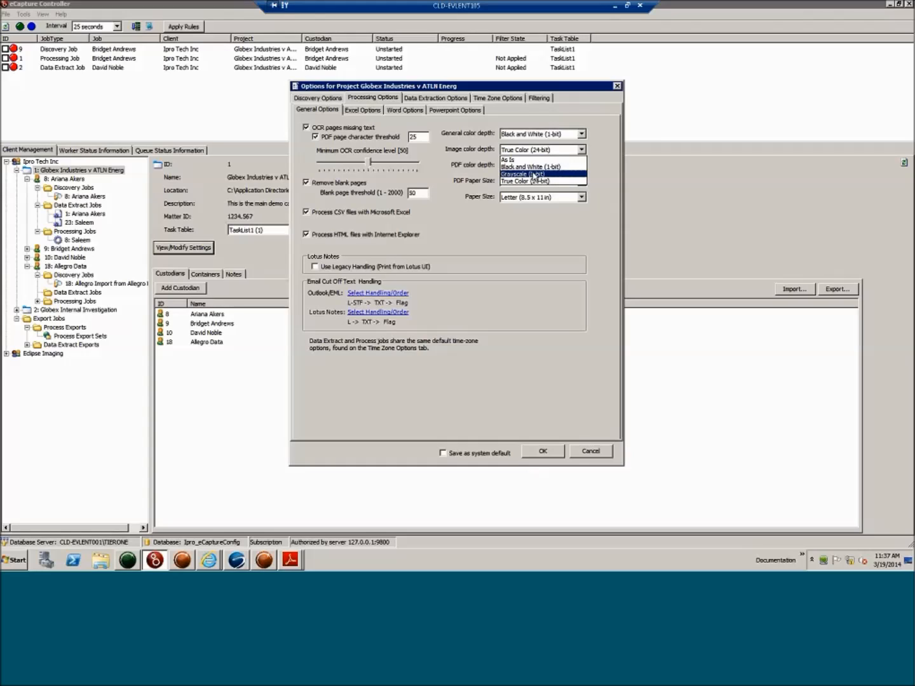
left_click(534, 175)
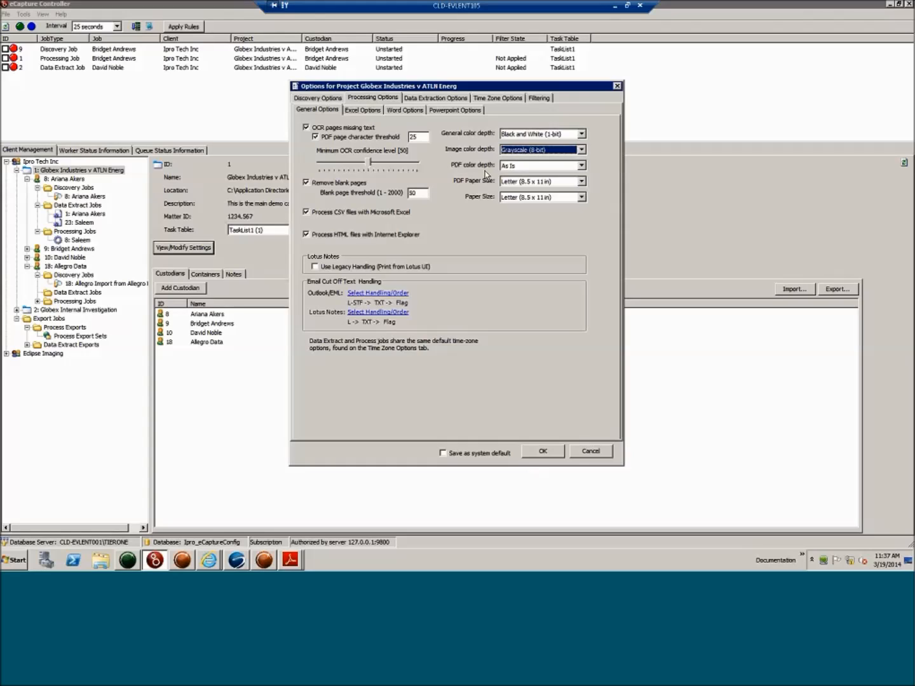
left_click(530, 168)
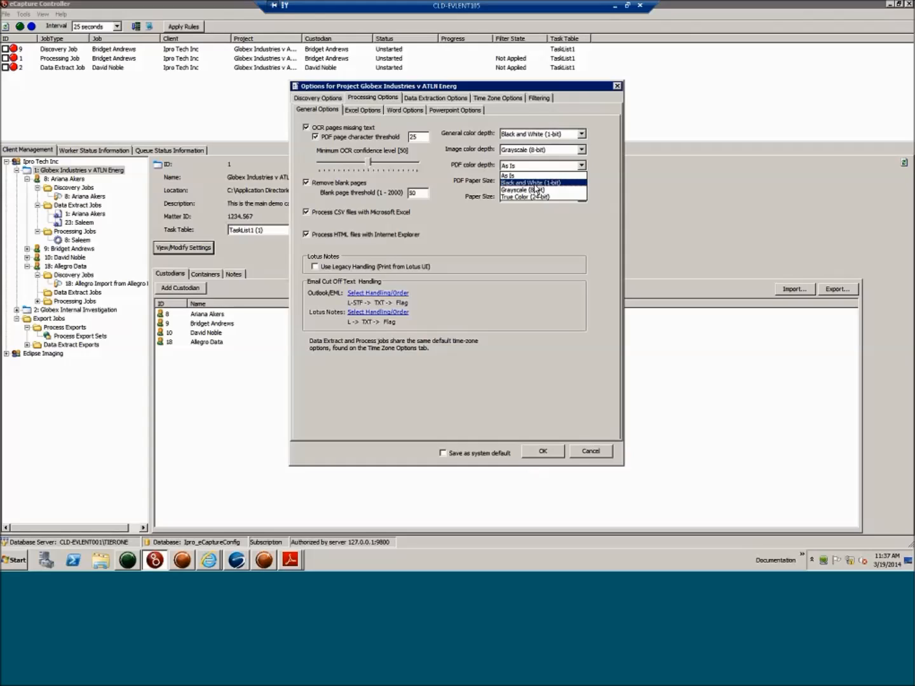
left_click(518, 175)
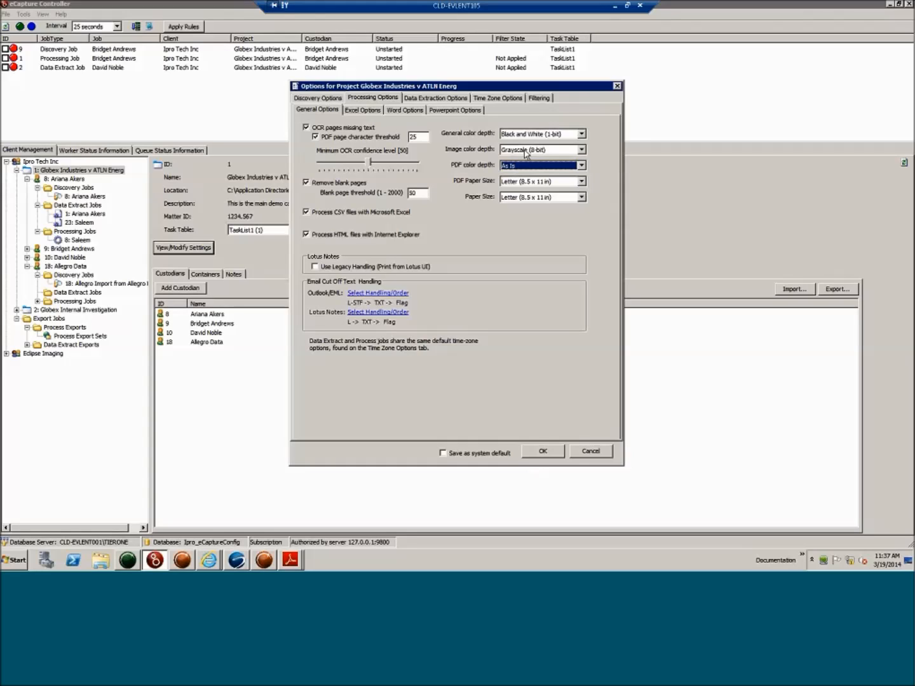
left_click(525, 150)
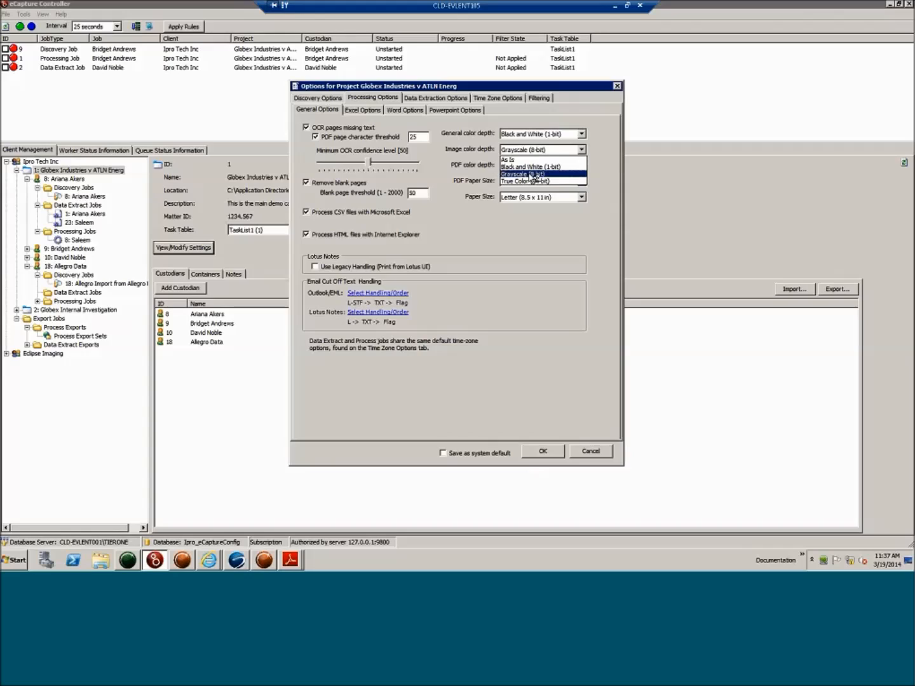
left_click(446, 176)
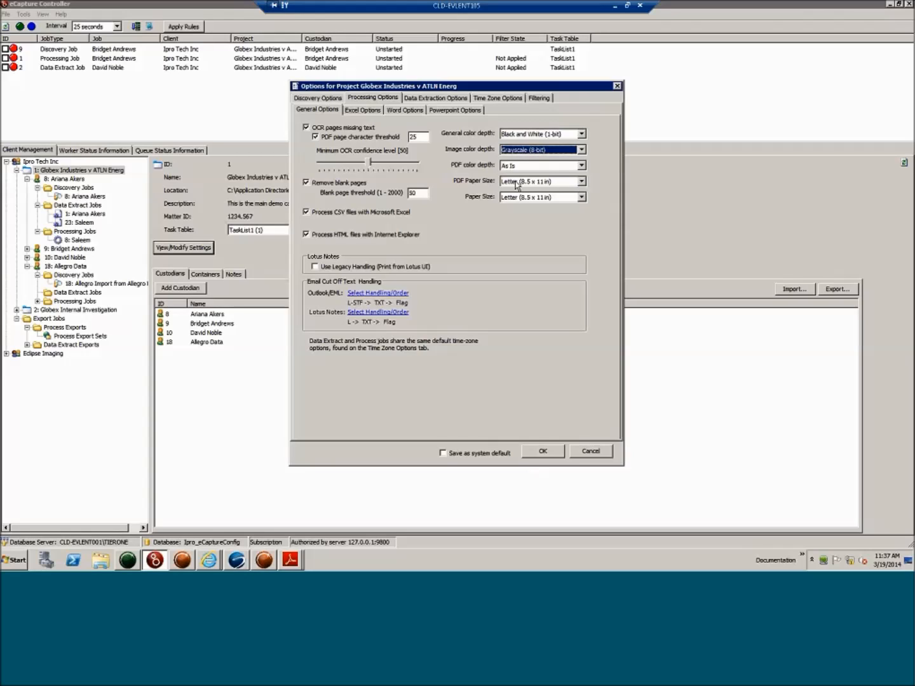
Step: Set the general processing PDF paper size to As Is and the paper size to Letter (8.5 x 11 in)
left_click(516, 183)
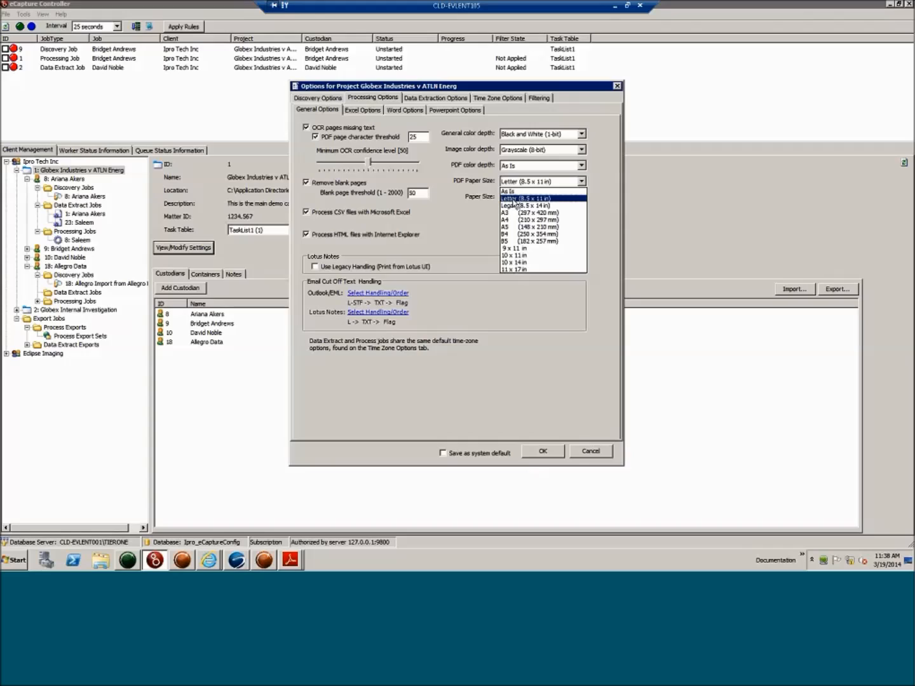
left_click(472, 185)
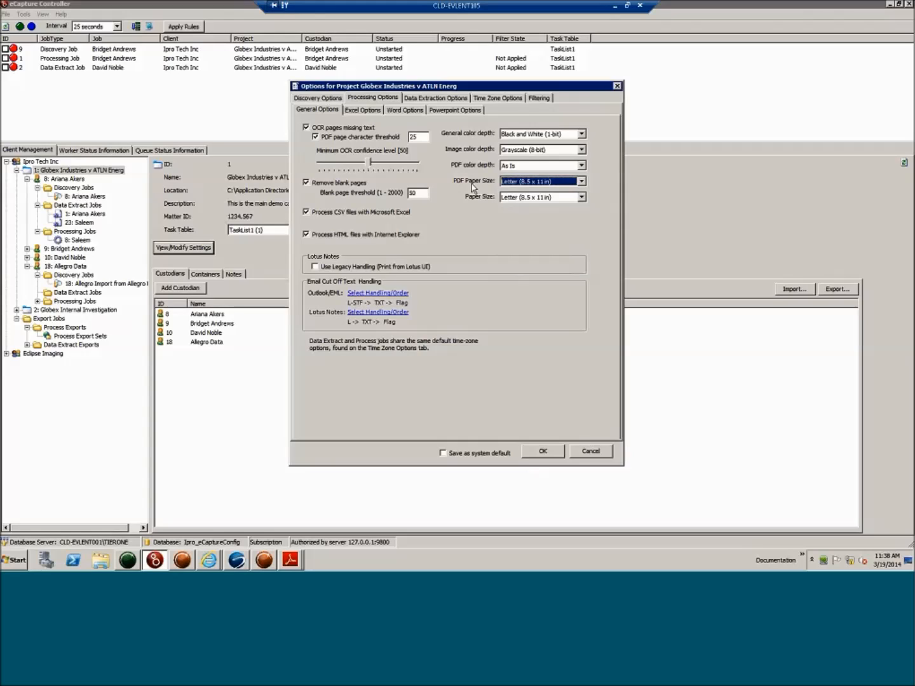
left_click(508, 183)
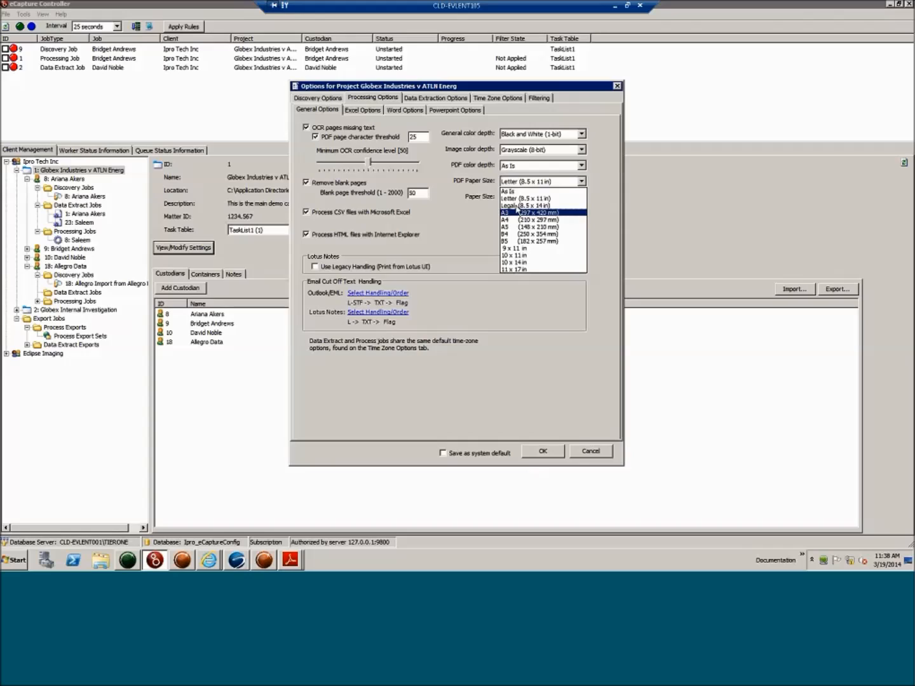
left_click(500, 198)
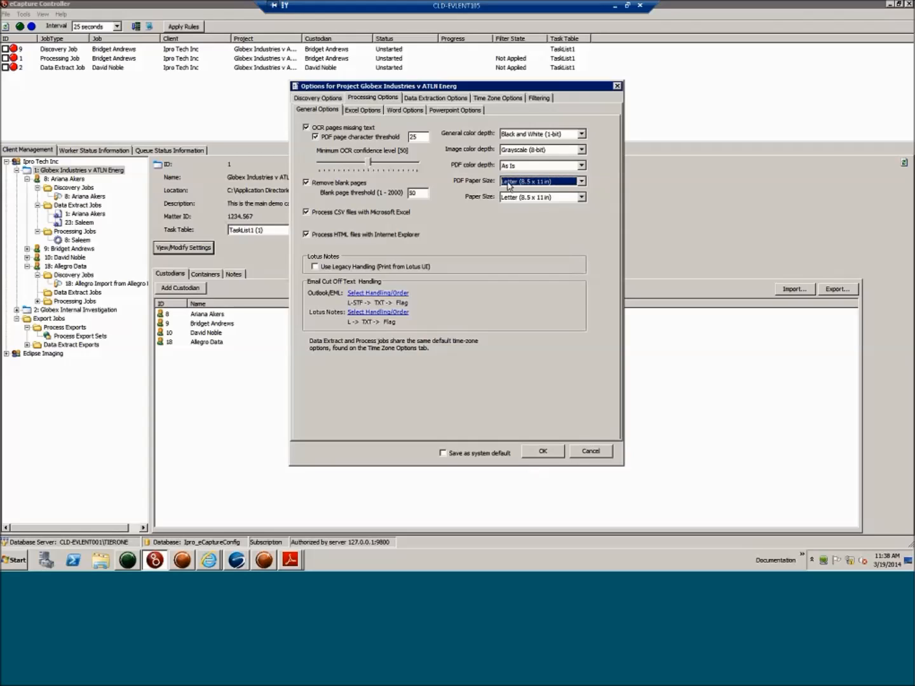
left_click(508, 183)
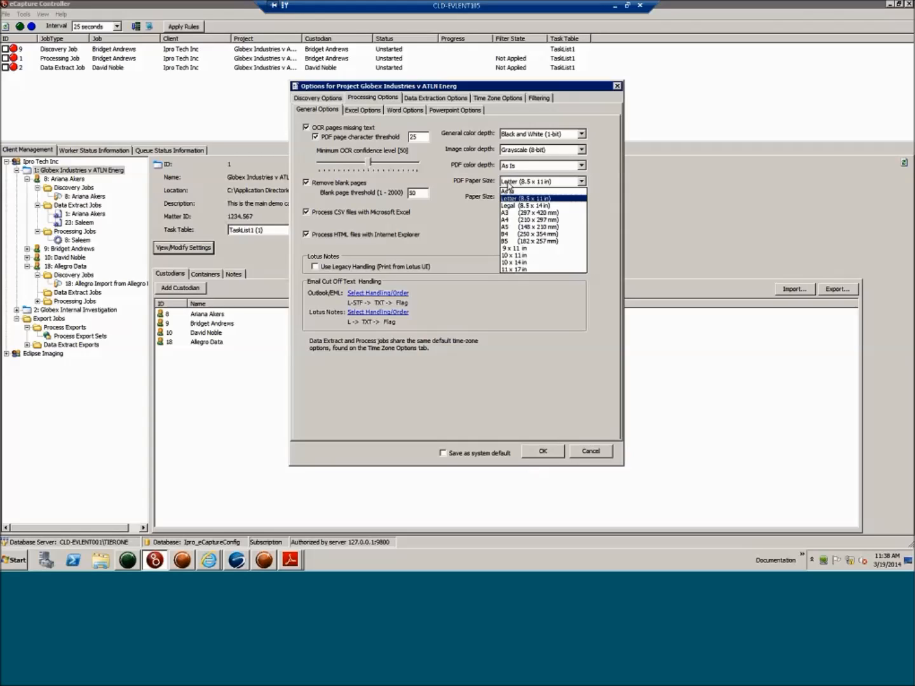
left_click(508, 191)
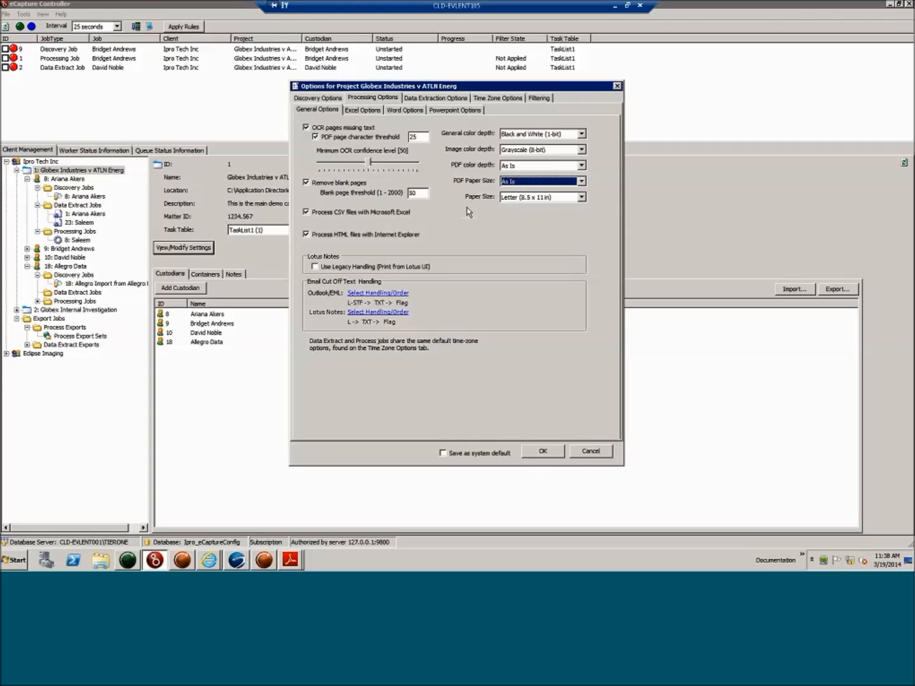
left_click(523, 199)
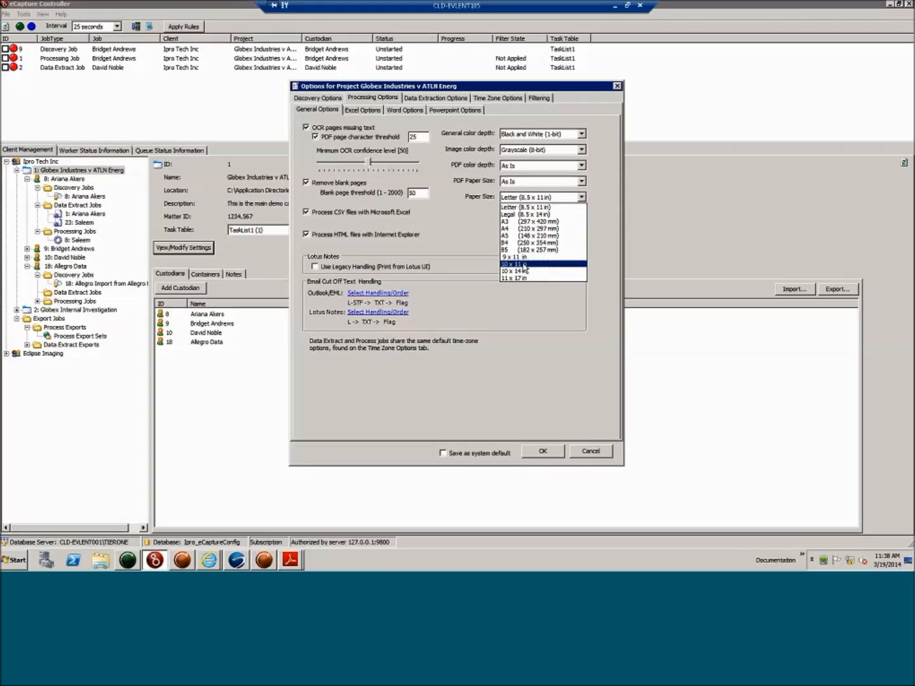
left_click(530, 207)
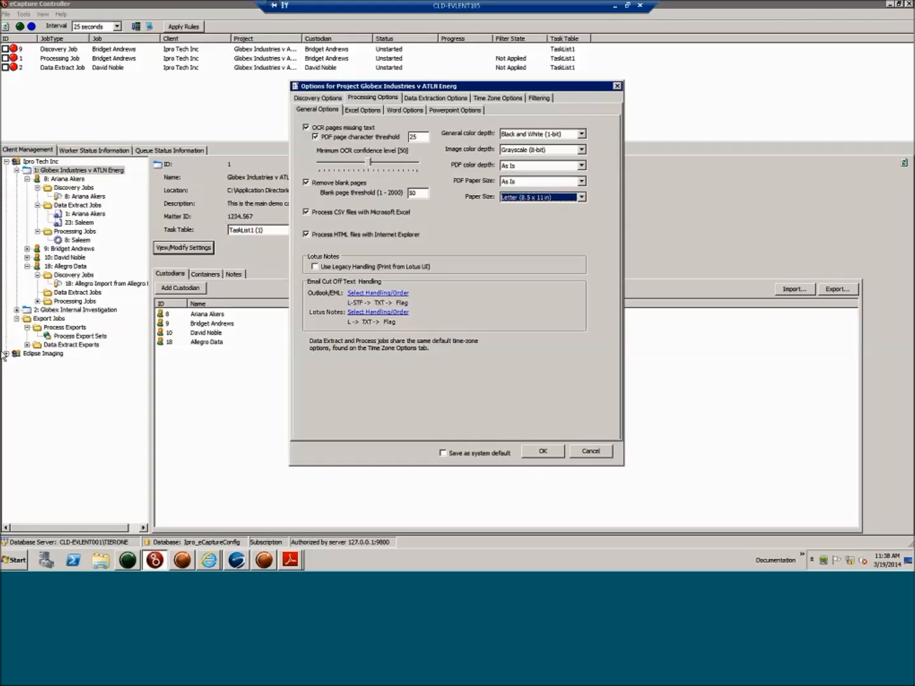
Step: Reset the Excel processing options to their defaults, disable Autofit columns and enable Print gridlines
left_click(361, 111)
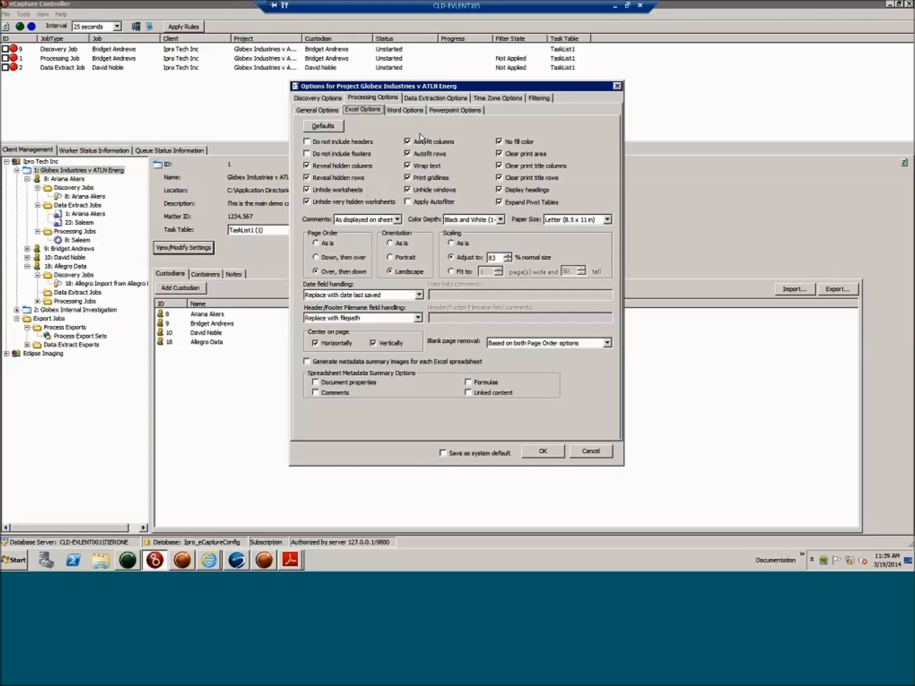
left_click(324, 128)
left_click(324, 129)
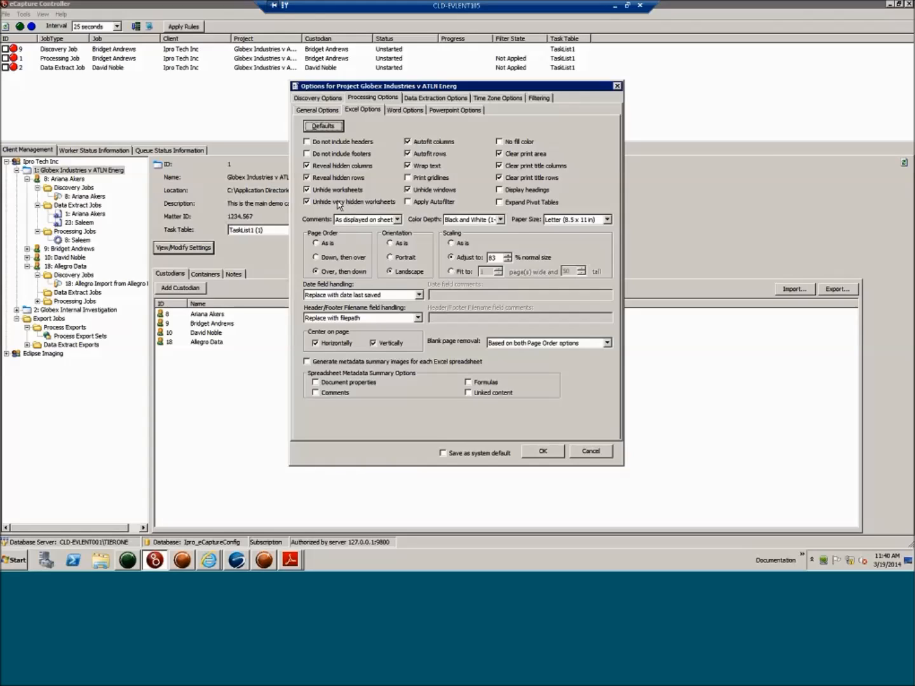
left_click(438, 141)
left_click(422, 180)
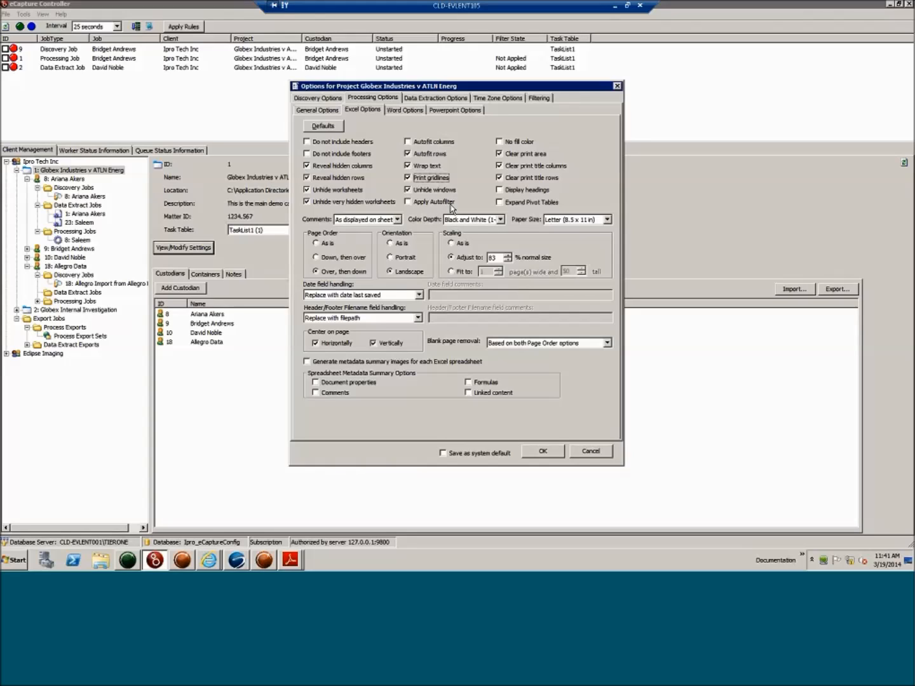
Step: Try Apply Autofilter and No fill color for Excel files, switch both off again, and enable Expand Pivot Tables
left_click(435, 202)
left_click(409, 203)
left_click(519, 146)
left_click(519, 148)
left_click(528, 155)
left_click(499, 203)
Step: Try the None option for Excel comments and set the comments to print At end of sheet
left_click(354, 224)
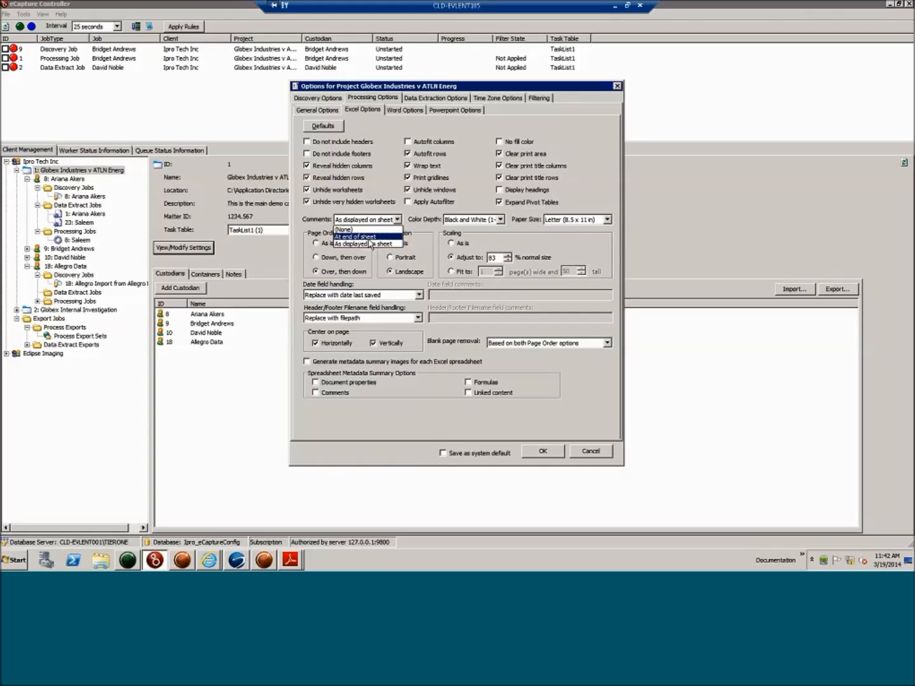
left_click(365, 237)
left_click(364, 221)
left_click(352, 232)
left_click(363, 221)
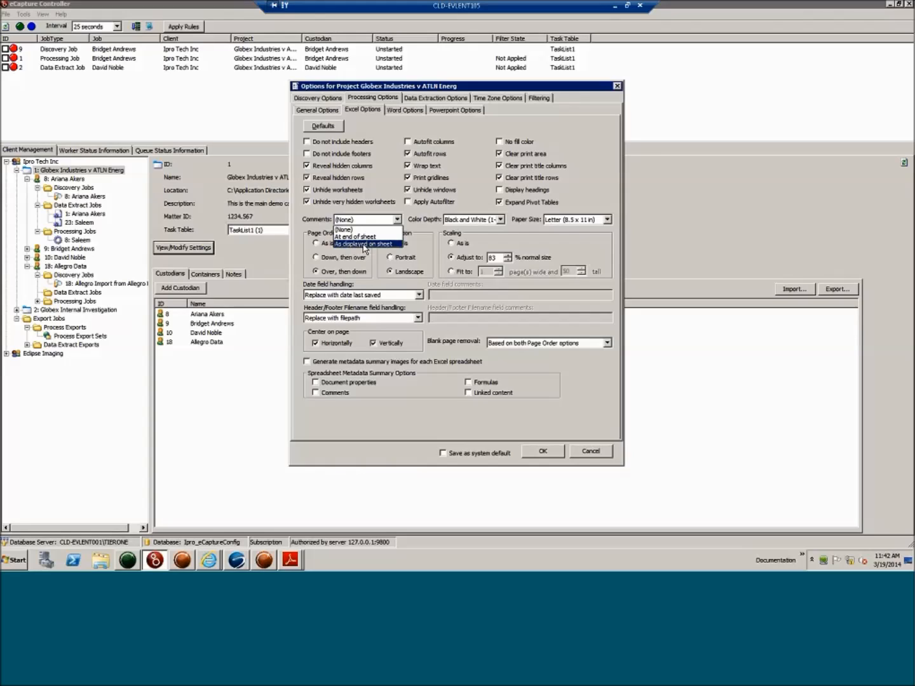
left_click(367, 238)
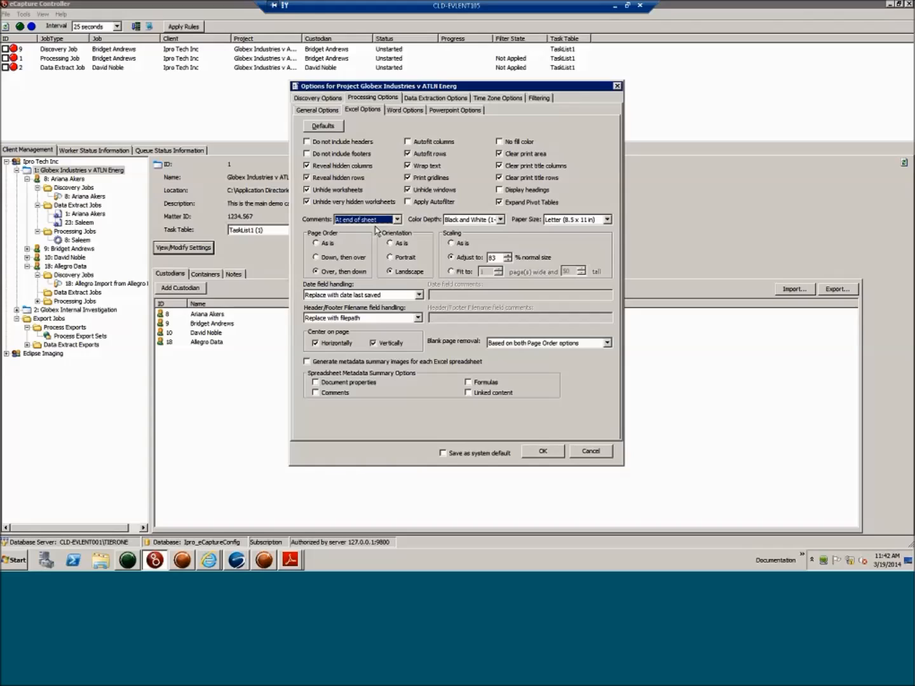
Step: Review the Excel color depth choices and pick Letter (8.5 x 11 in) as the Excel paper size
left_click(485, 220)
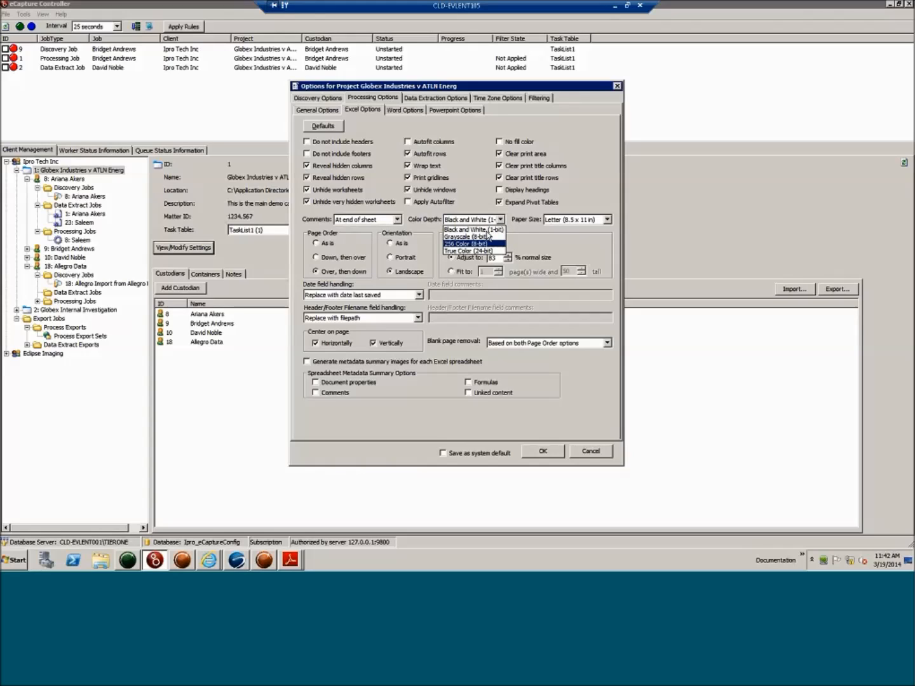
left_click(565, 218)
left_click(575, 222)
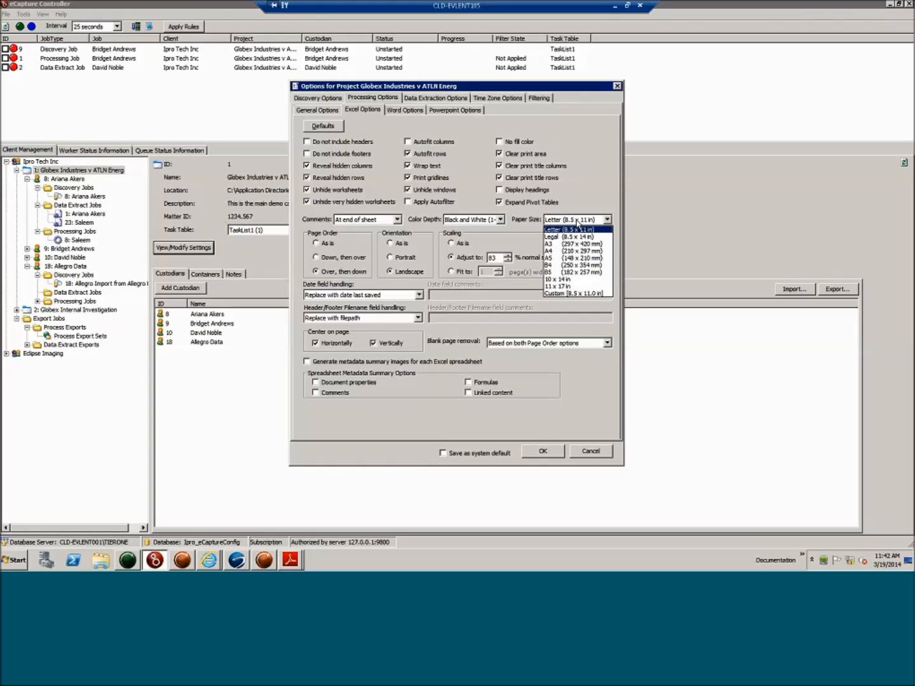
left_click(574, 226)
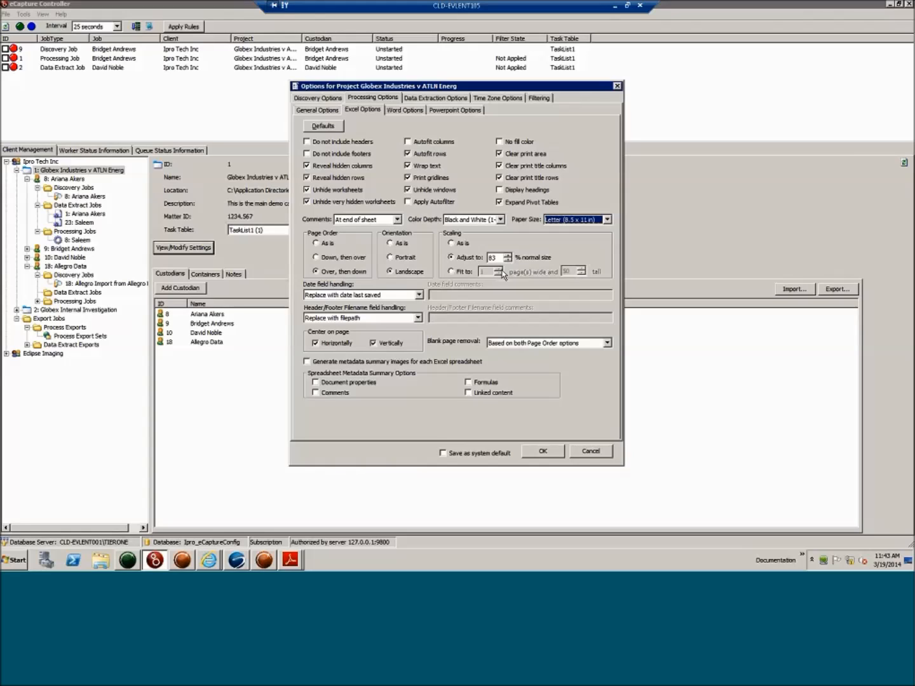
Step: Try the Fit to scaling for Excel pages and return the scaling to Adjust to
left_click(456, 273)
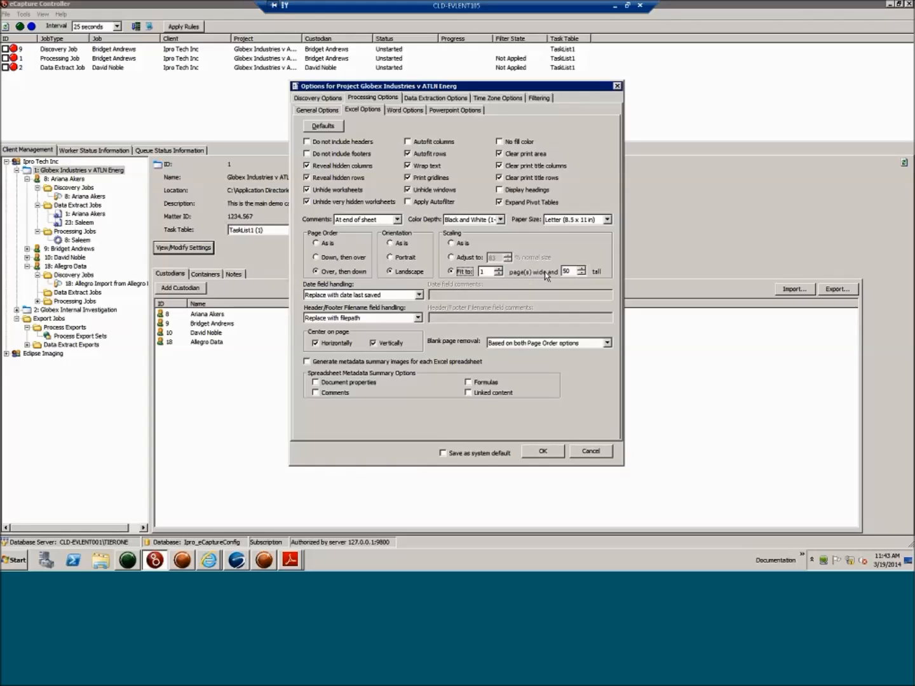
left_click(571, 271)
left_click(570, 272)
left_click_drag(570, 271, 527, 287)
left_click(465, 254)
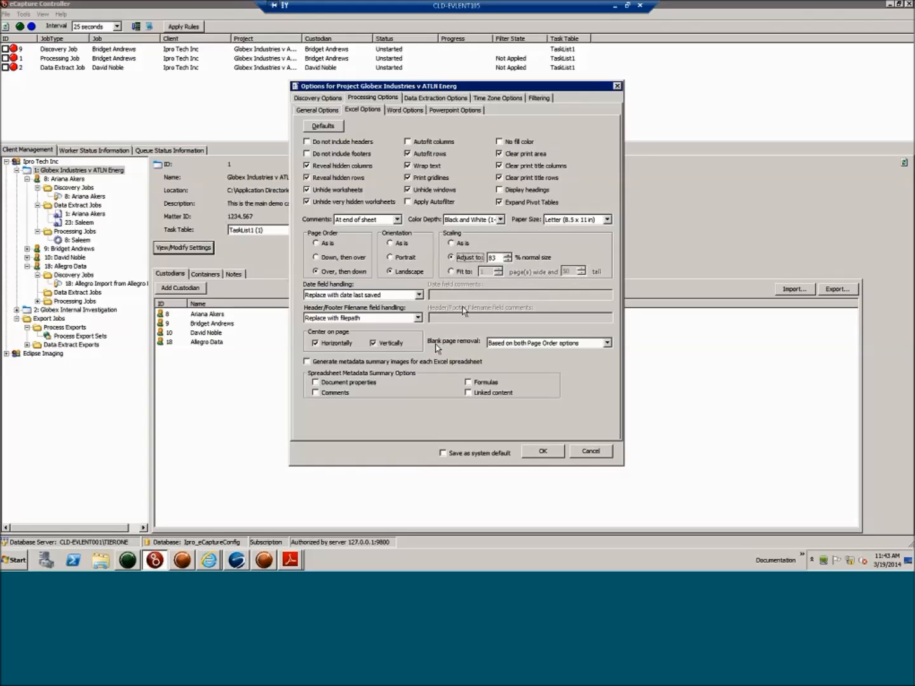
Step: Review the Excel date field handling choices and pick Replace with filepath for the header/footer filename fields
left_click(349, 299)
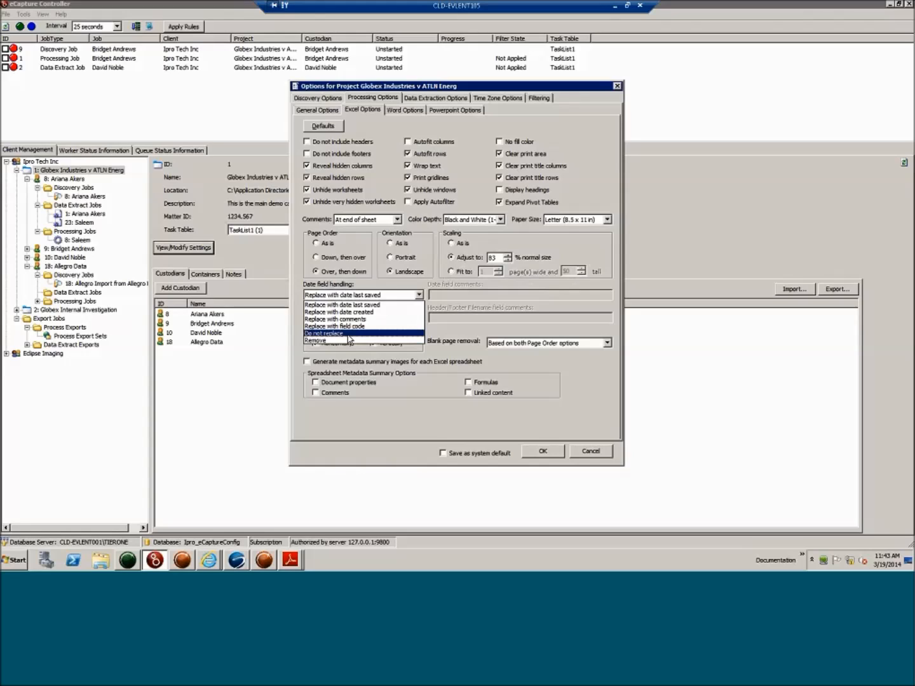
left_click(385, 295)
left_click(378, 319)
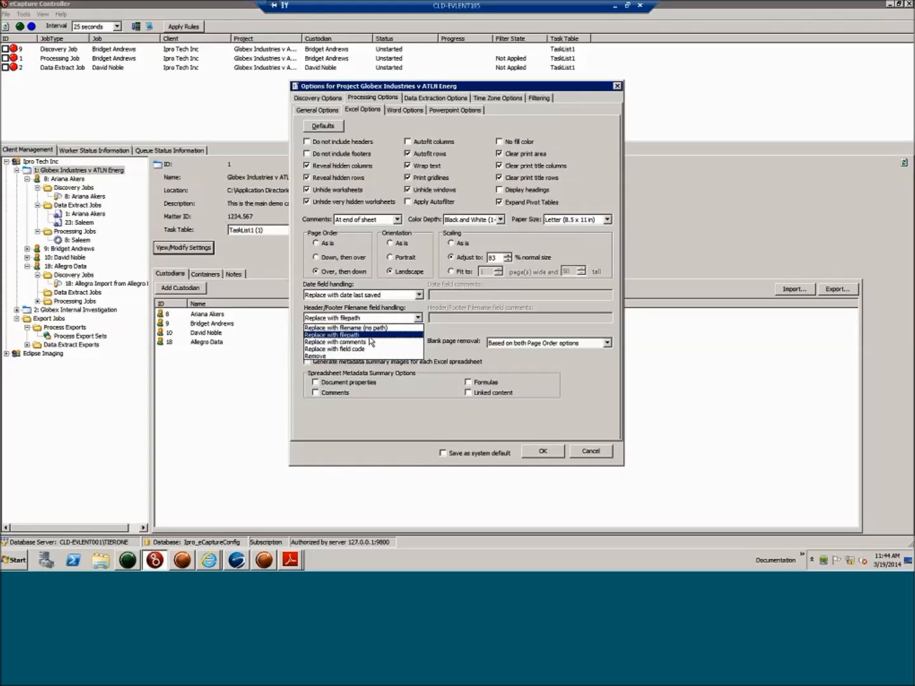
left_click(371, 335)
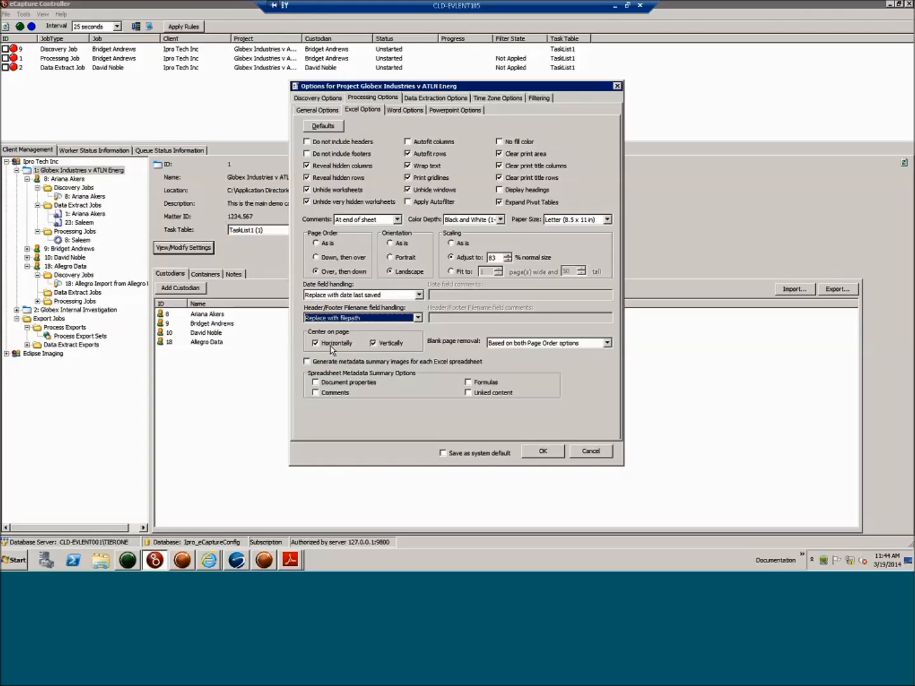
Step: Set Excel blank page removal to Based on selected Page Order, and try the metadata summary images option before switching it off
left_click(519, 346)
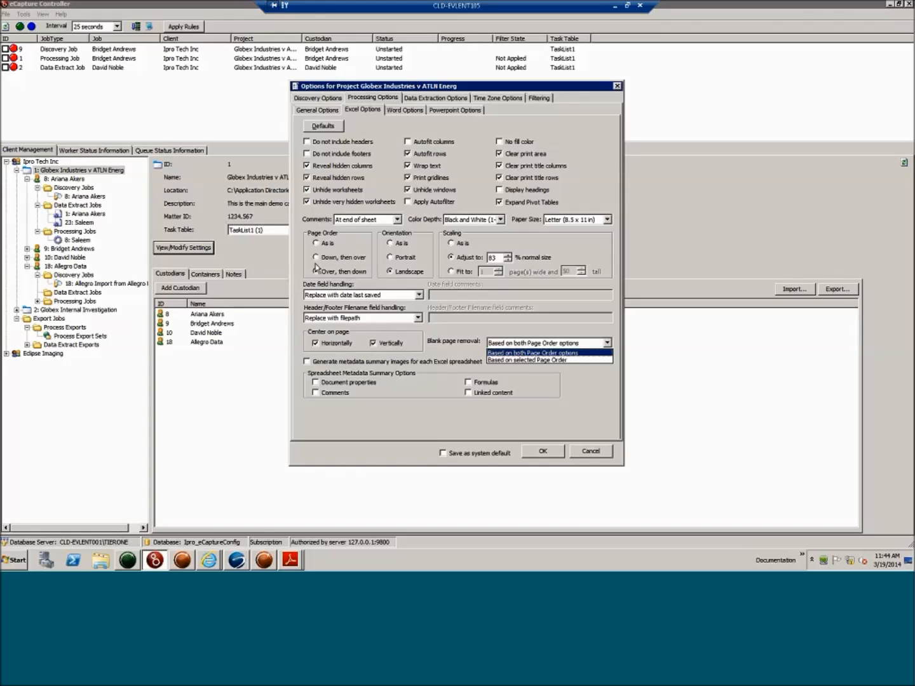
left_click(531, 360)
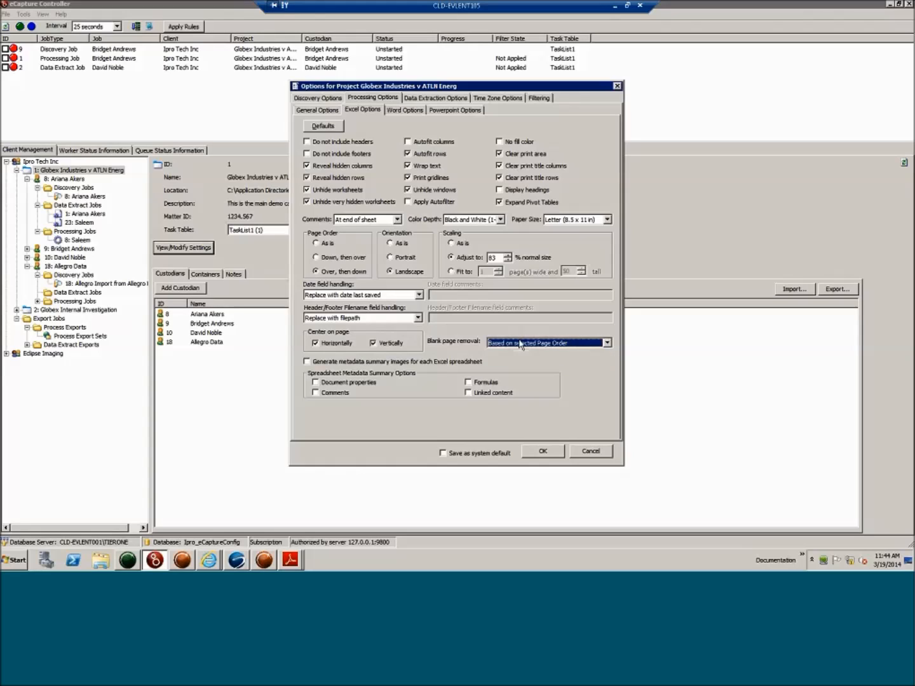
left_click(520, 344)
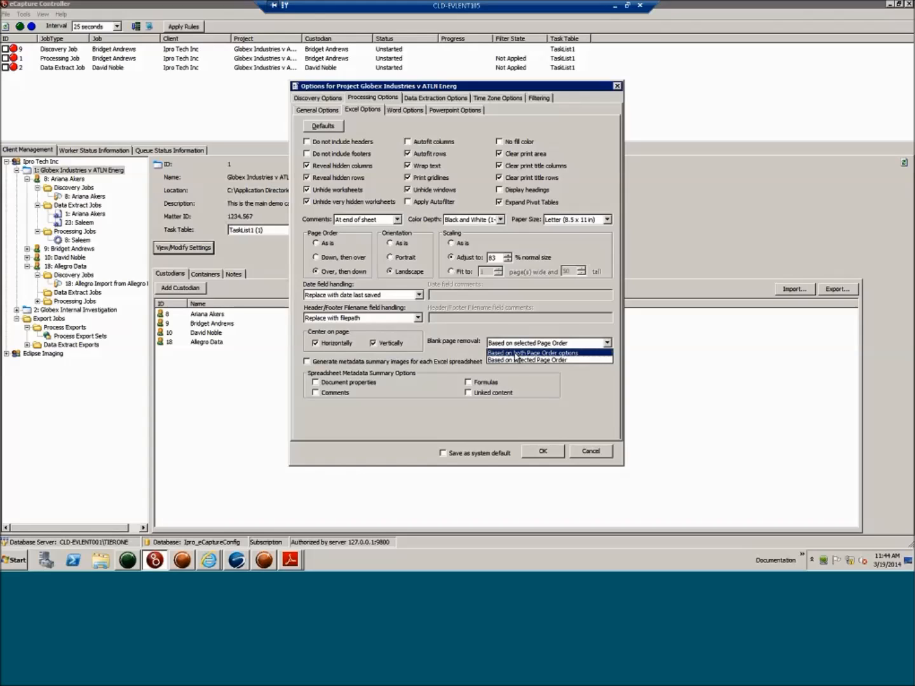
left_click(516, 354)
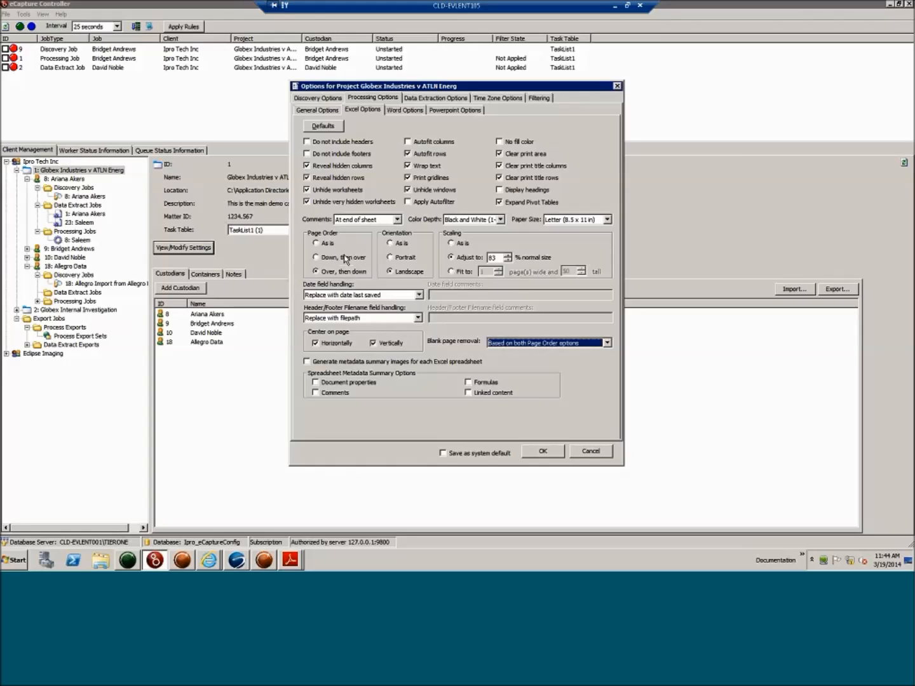
left_click(511, 346)
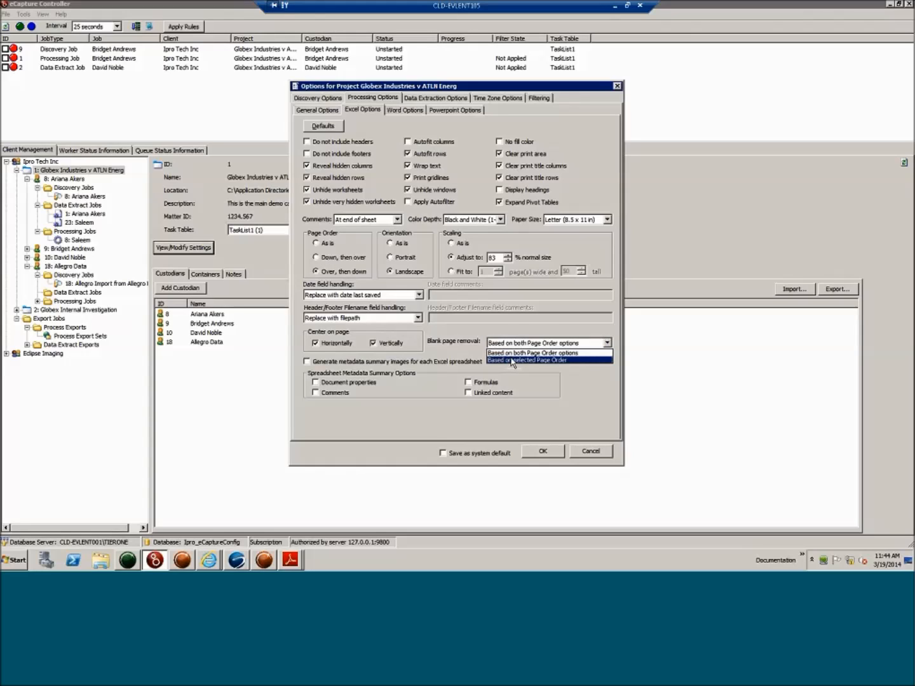
left_click(512, 361)
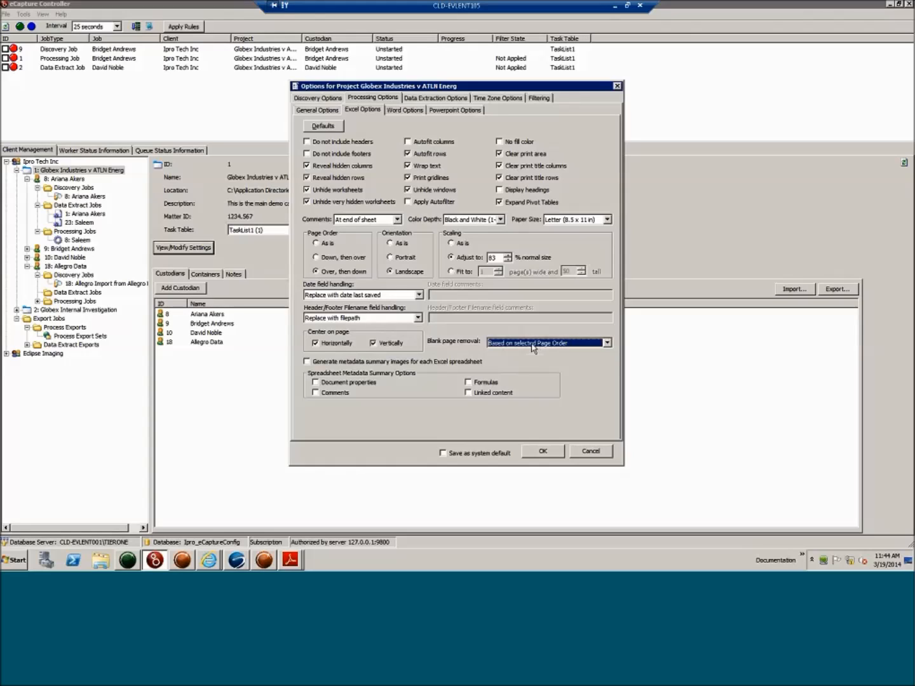
left_click(532, 346)
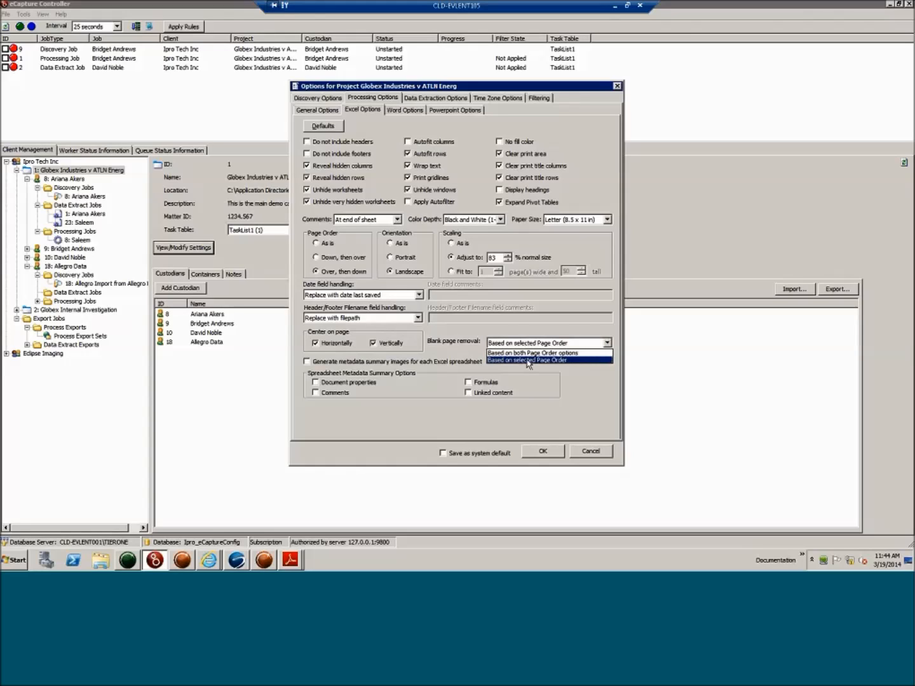
left_click(528, 360)
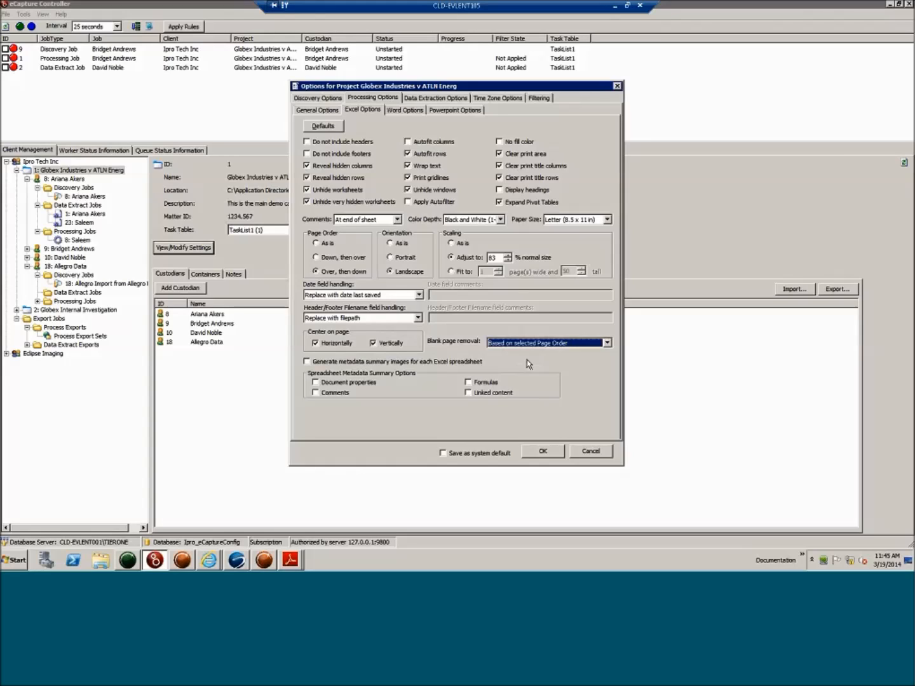
left_click(347, 362)
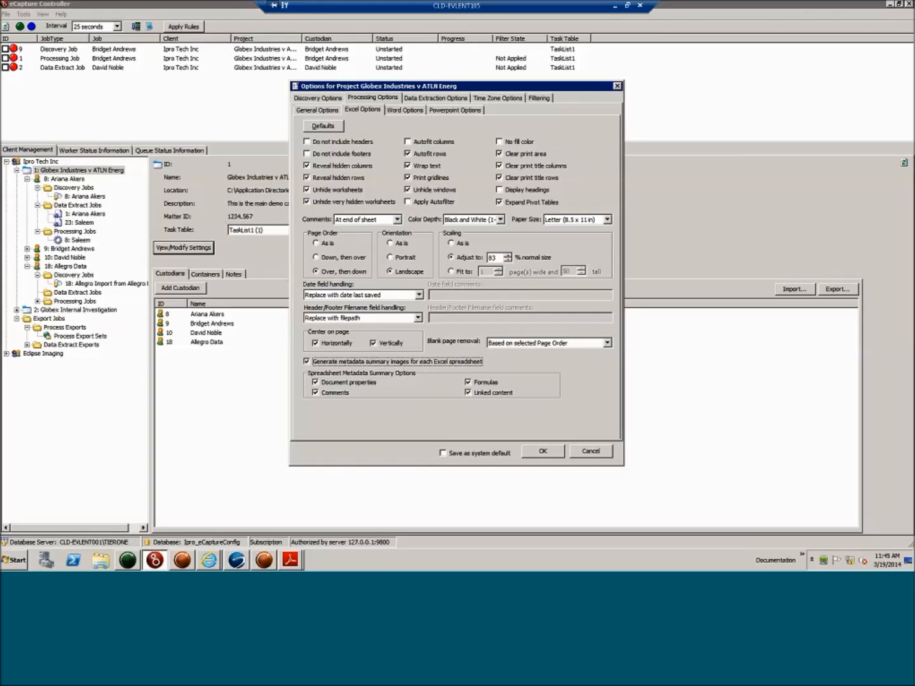
left_click(307, 362)
Step: In the Word processing options, try the other revision modes and set Revisions to Both copies
left_click(411, 111)
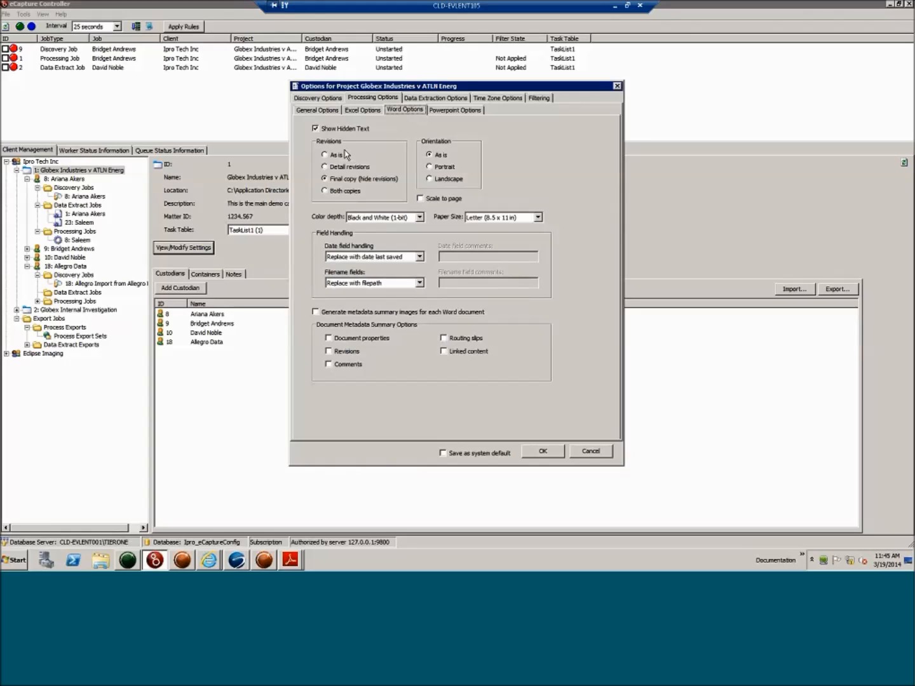
left_click(325, 155)
left_click(326, 167)
left_click(326, 180)
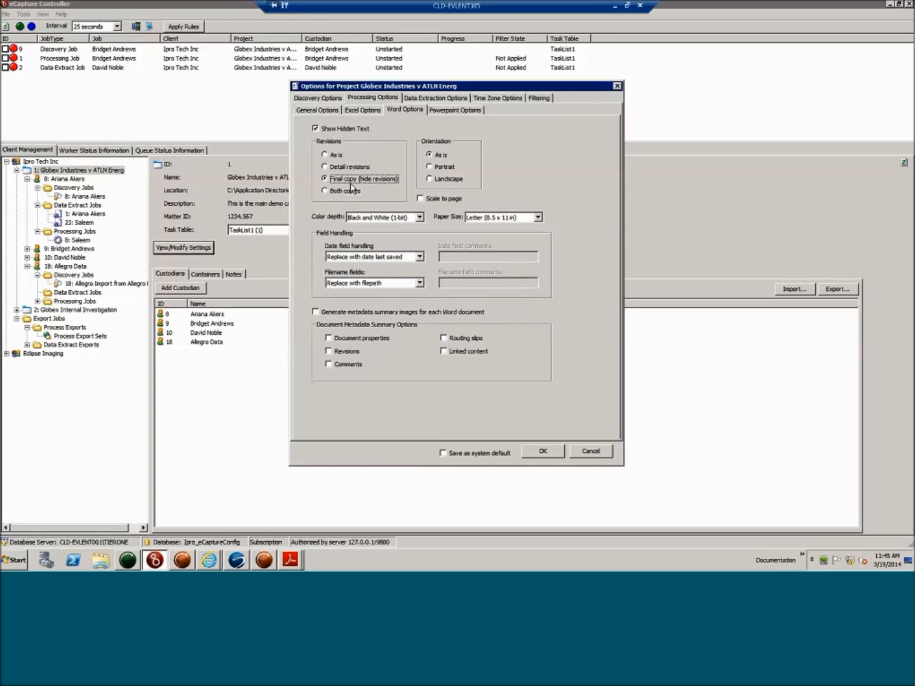
left_click(337, 192)
Step: Try Portrait orientation for Word pages, return it to As is, and enable Scale to page
left_click(432, 168)
left_click(430, 156)
left_click(423, 199)
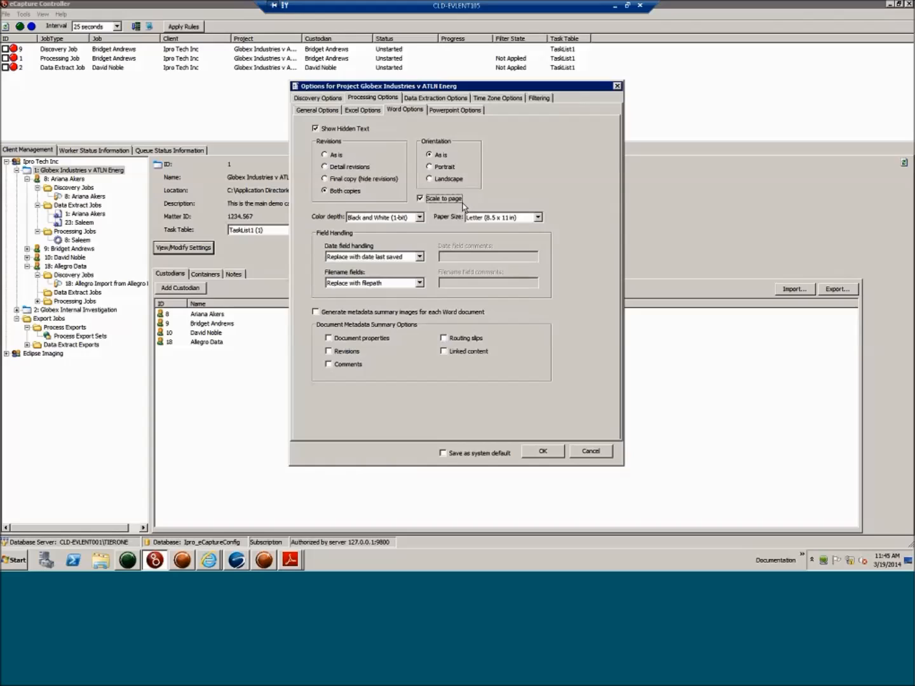
Step: Examine the Word choices for color depth, paper size, date field handling and filename fields
left_click(379, 219)
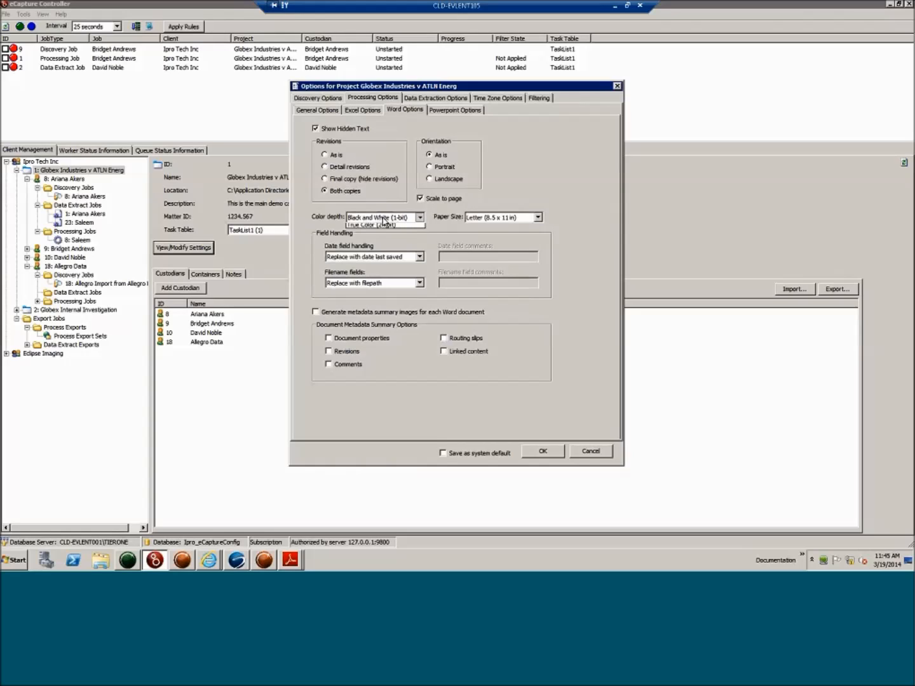
left_click(479, 214)
left_click(481, 217)
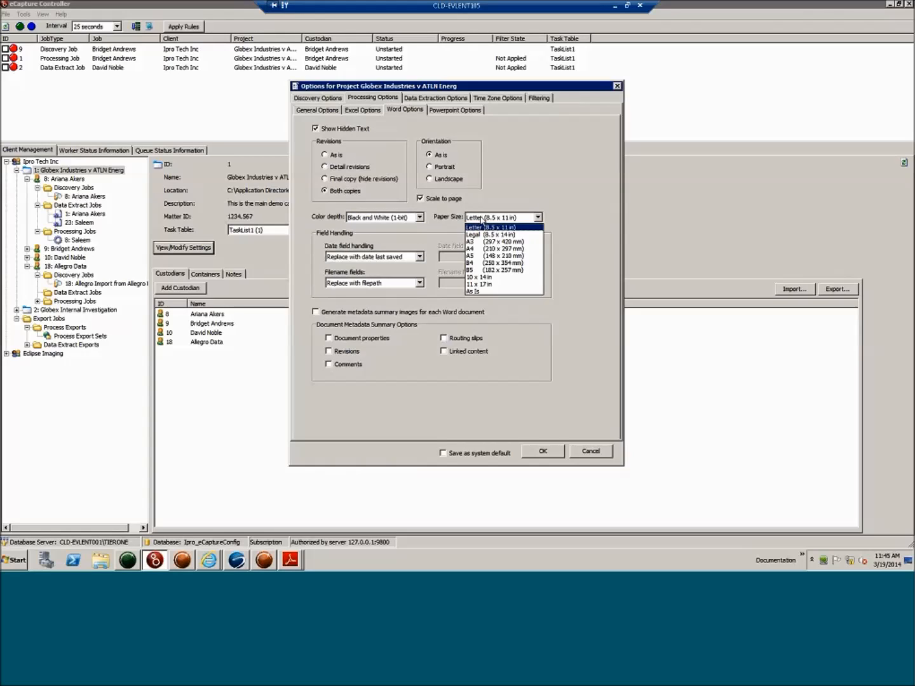
left_click(481, 220)
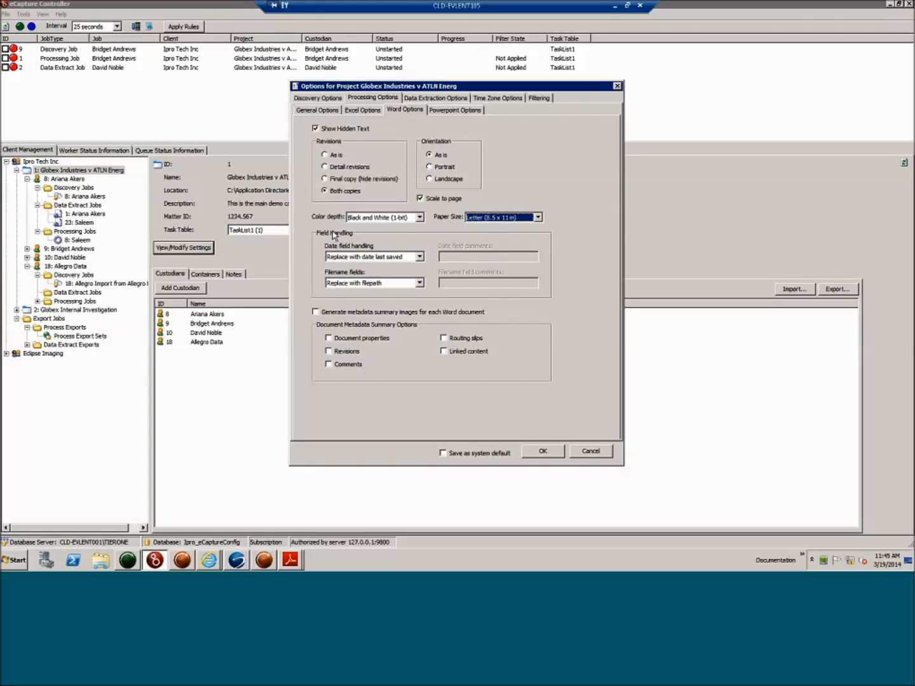
left_click(414, 257)
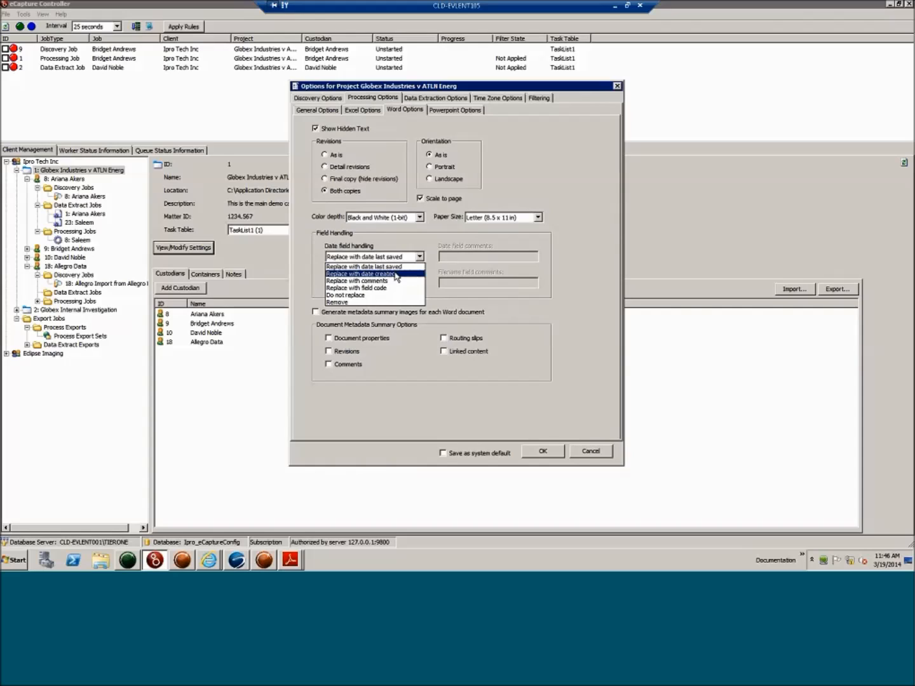
left_click(311, 277)
left_click(364, 284)
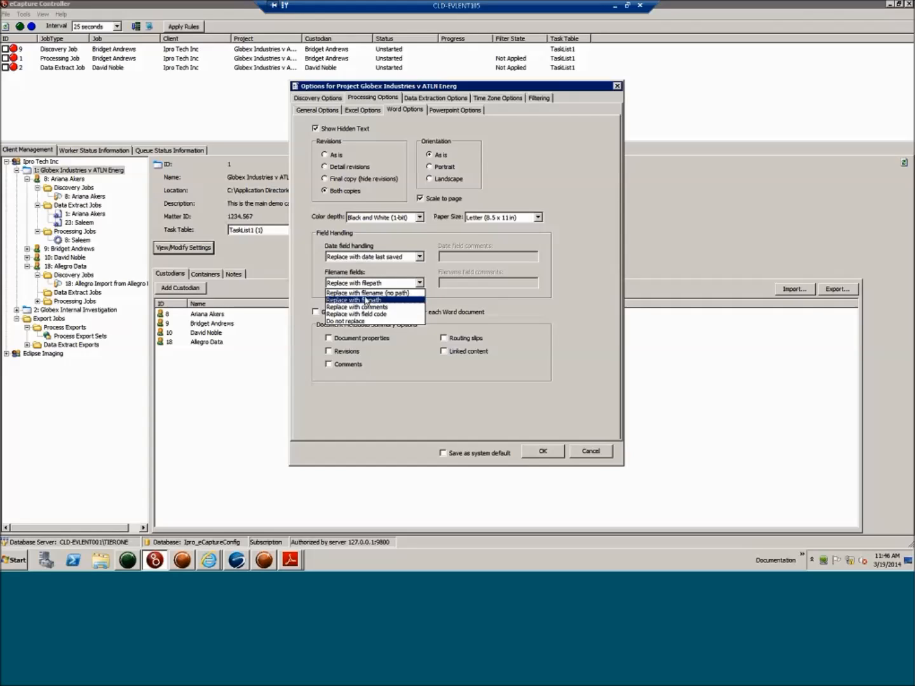
left_click(318, 263)
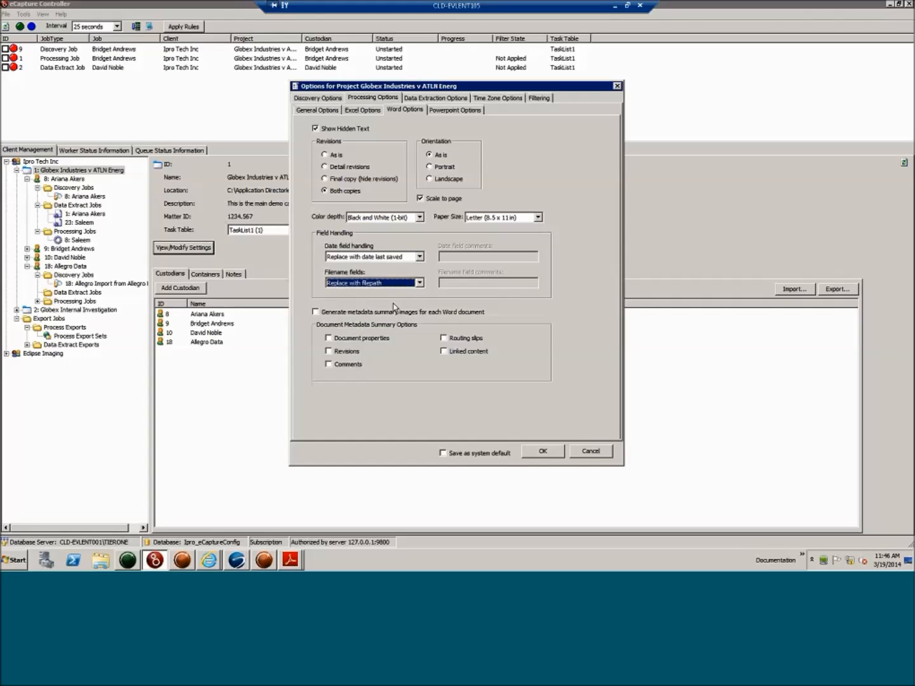
Step: In the PowerPoint processing options, enable Print comments and try Original Settings (As is) before switching it off
left_click(453, 112)
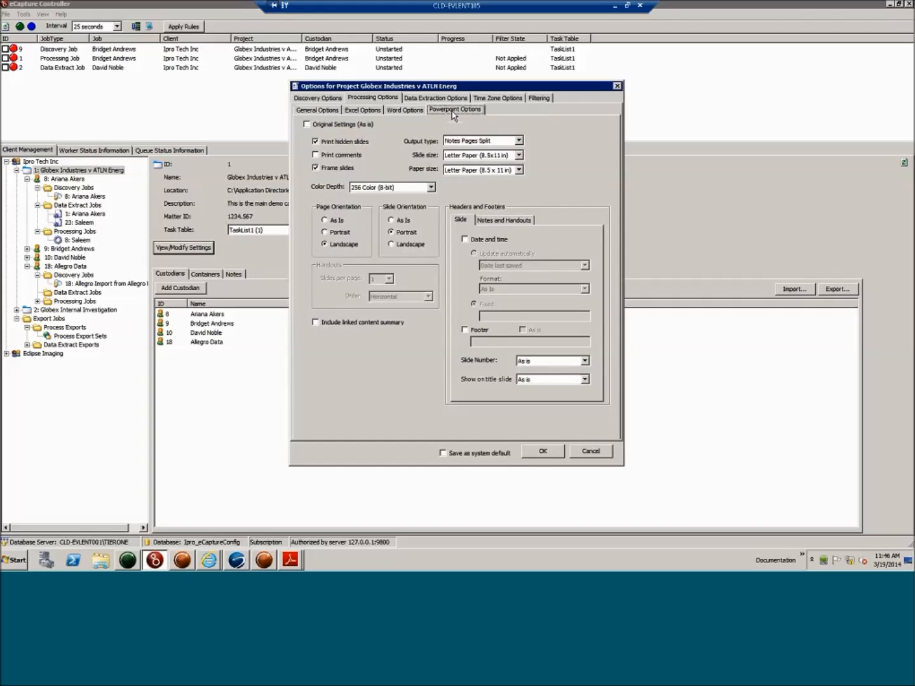
left_click(308, 124)
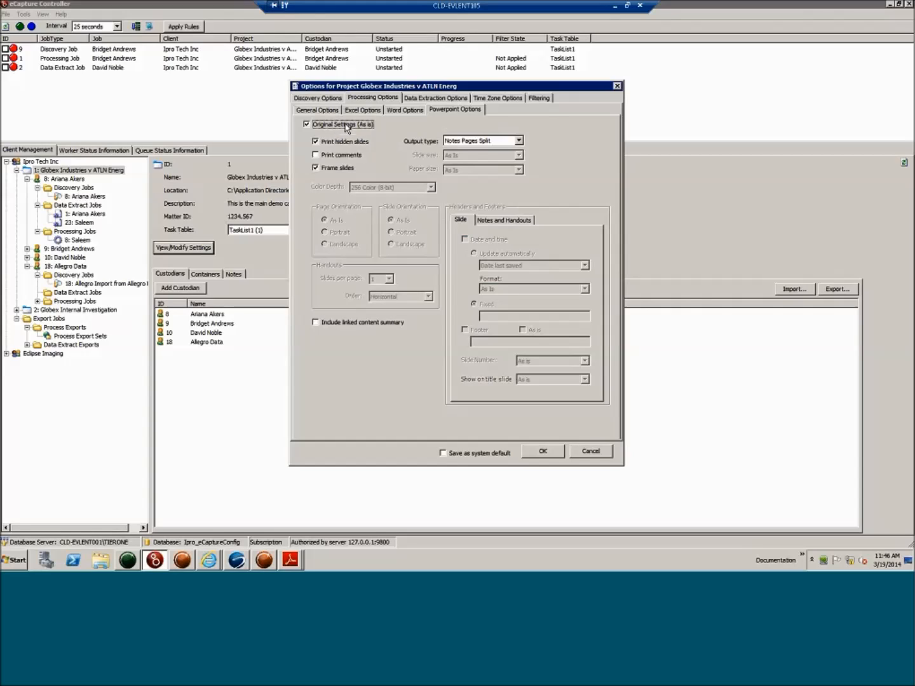
left_click(318, 143)
left_click(330, 158)
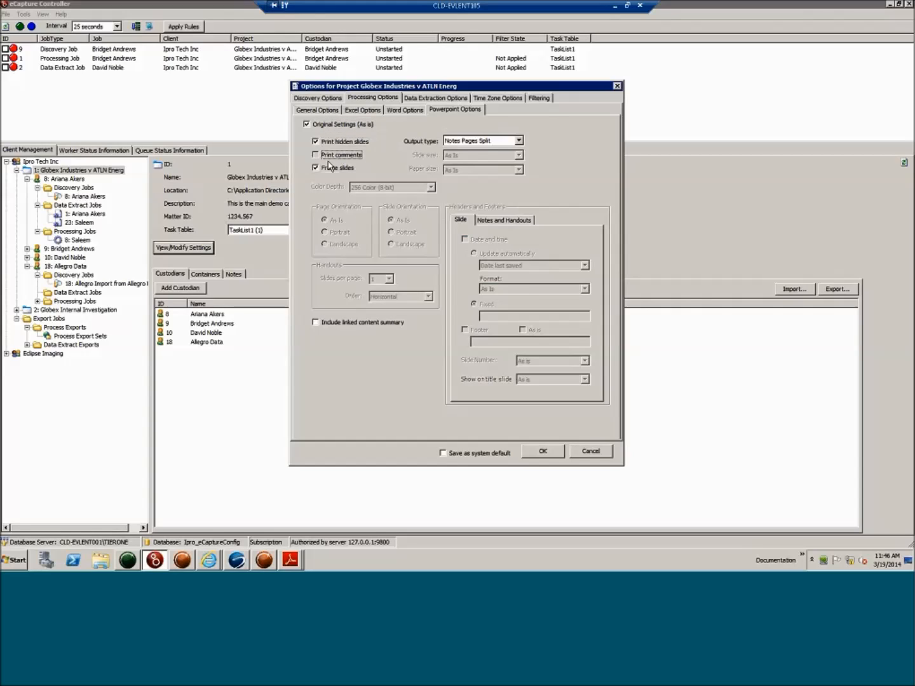
left_click(460, 141)
left_click(402, 144)
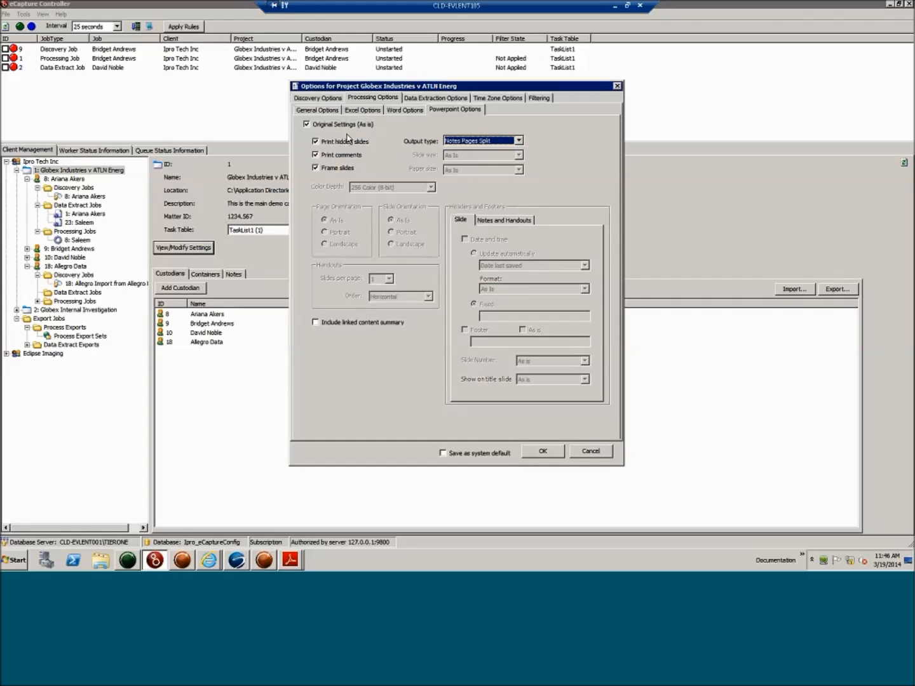
left_click(308, 124)
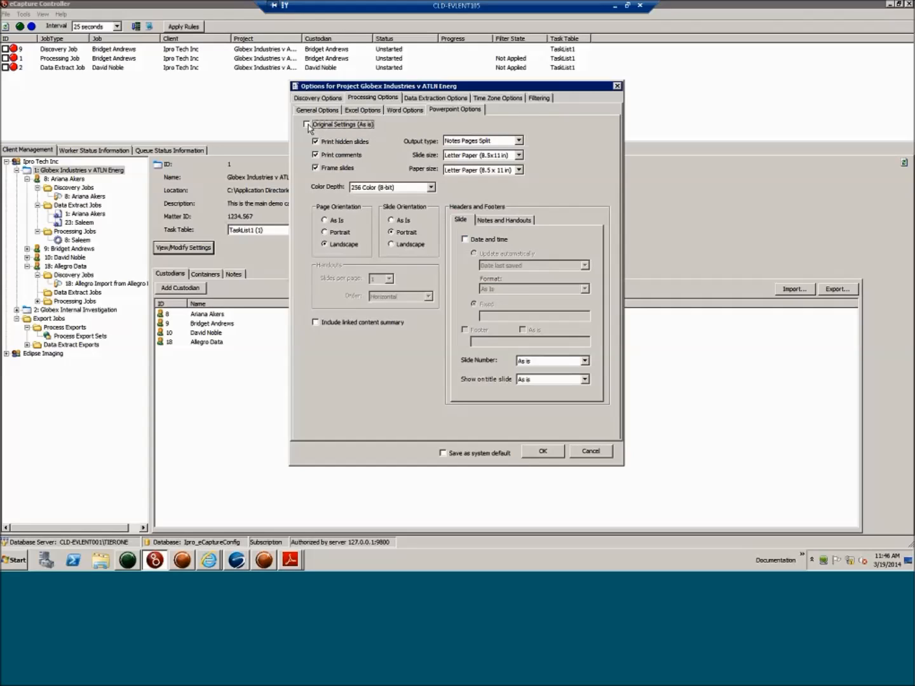
Step: Try the Slides output type, set the PowerPoint output type to Outline, and review the slide size choices
left_click(496, 142)
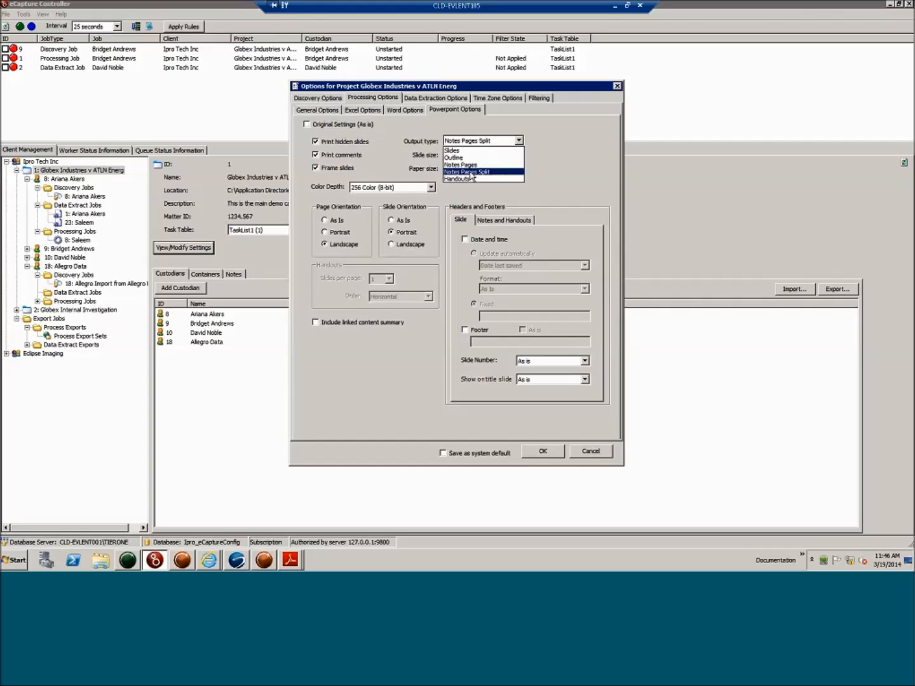
left_click(476, 151)
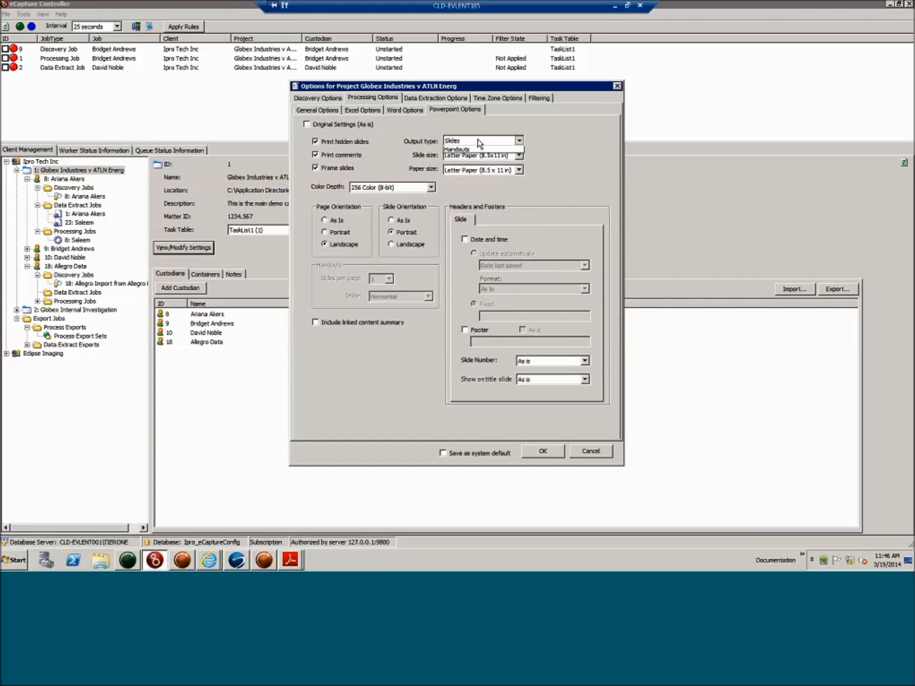
left_click(478, 142)
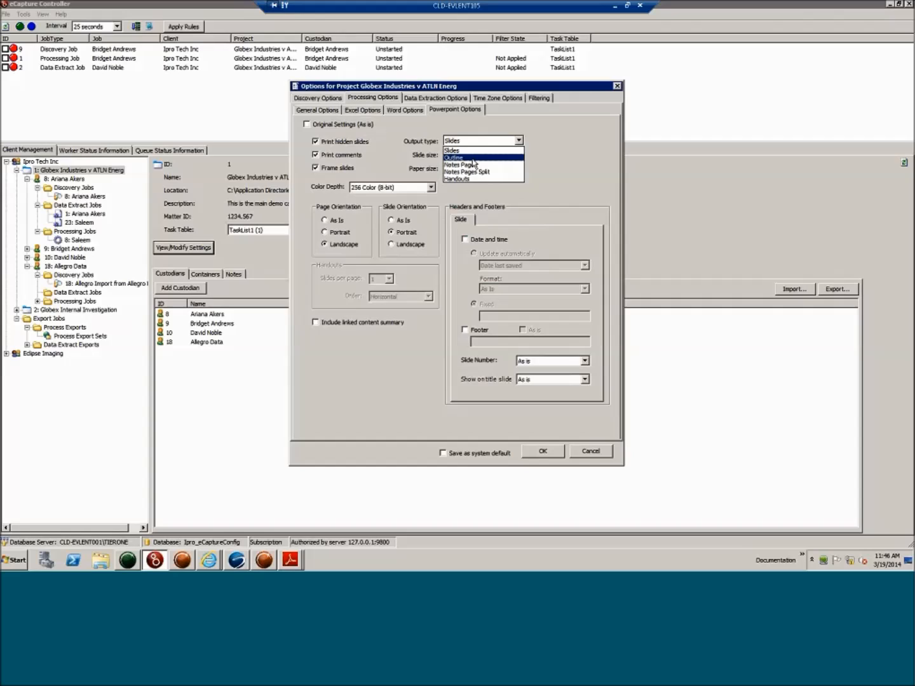
left_click(472, 159)
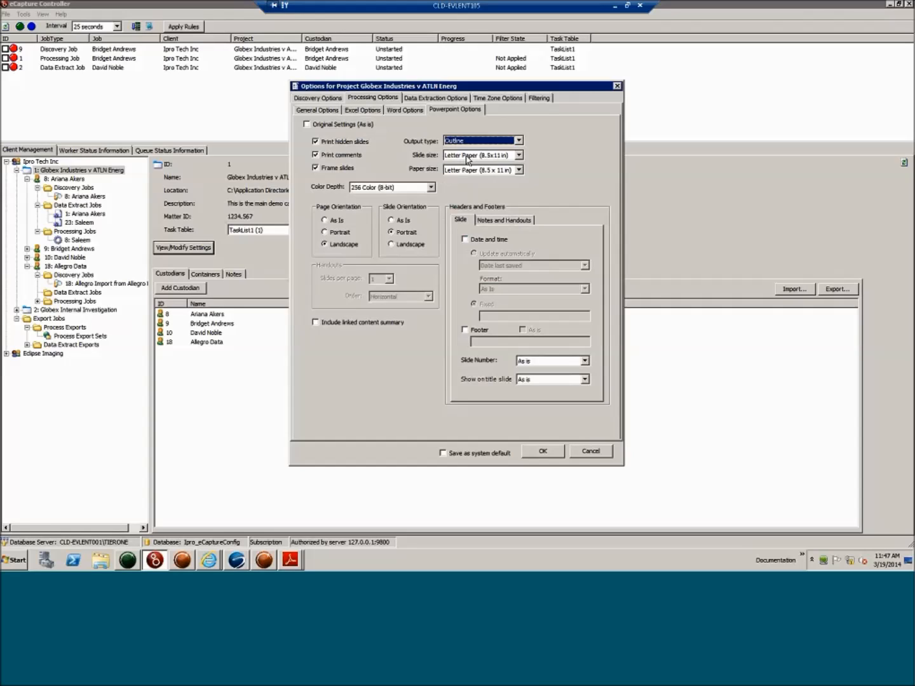
left_click(468, 157)
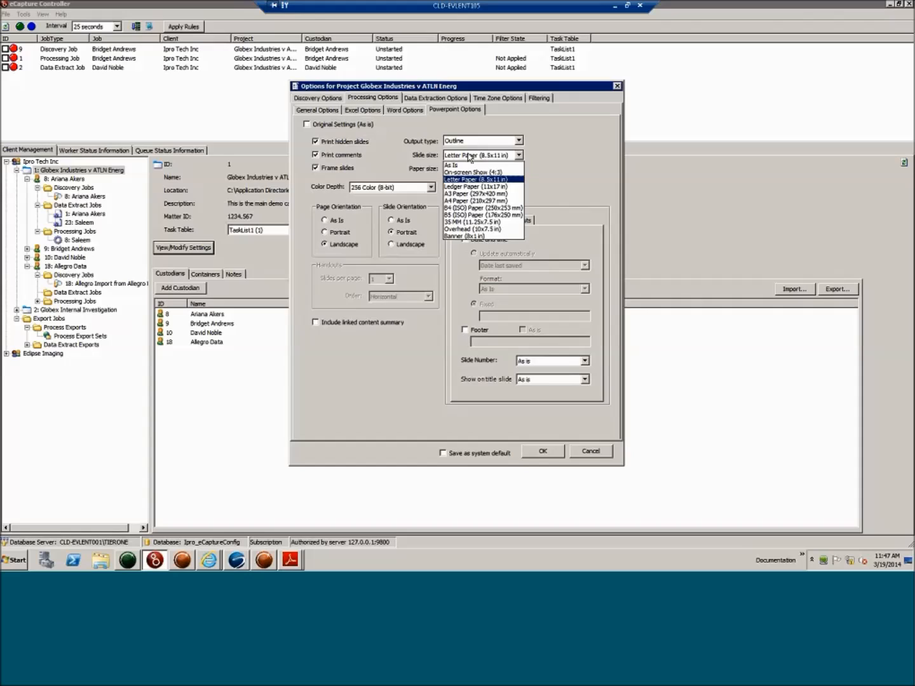
left_click(469, 157)
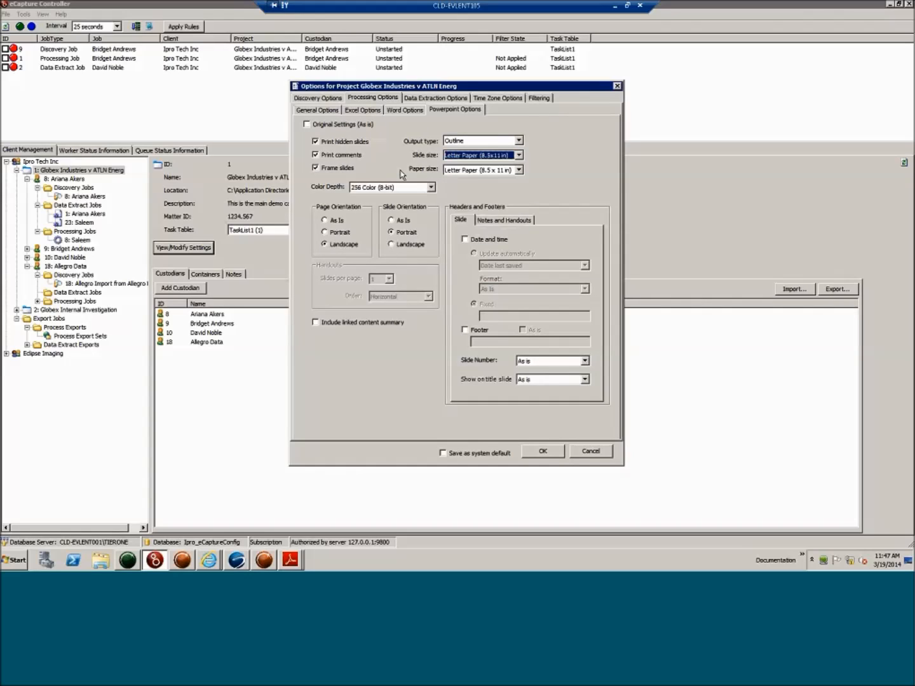
Step: Set the PowerPoint color depth to Grayscale (8-bit) and both page and slide orientation to As Is
left_click(386, 189)
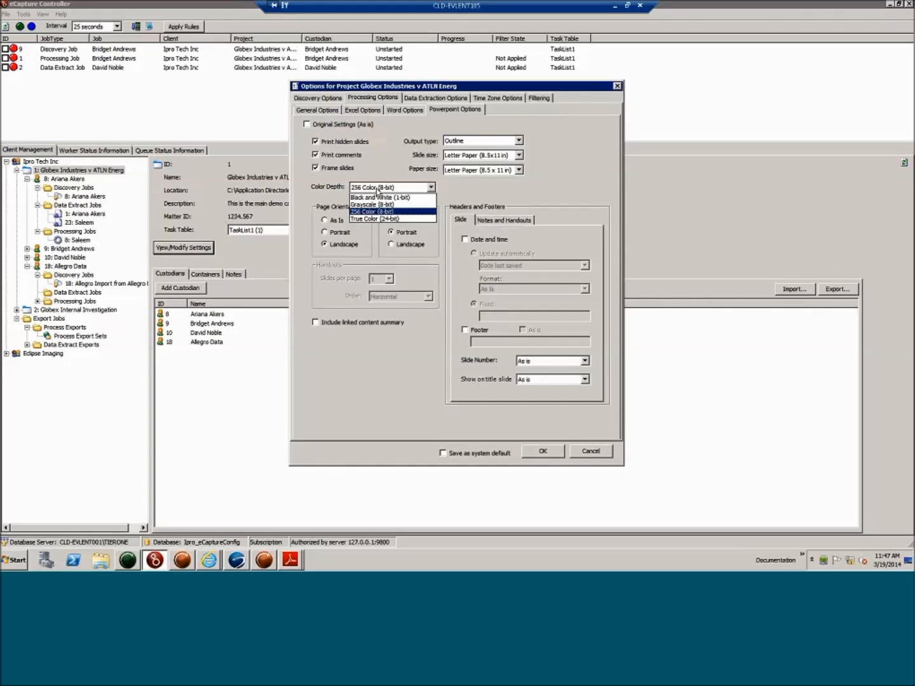
left_click(380, 204)
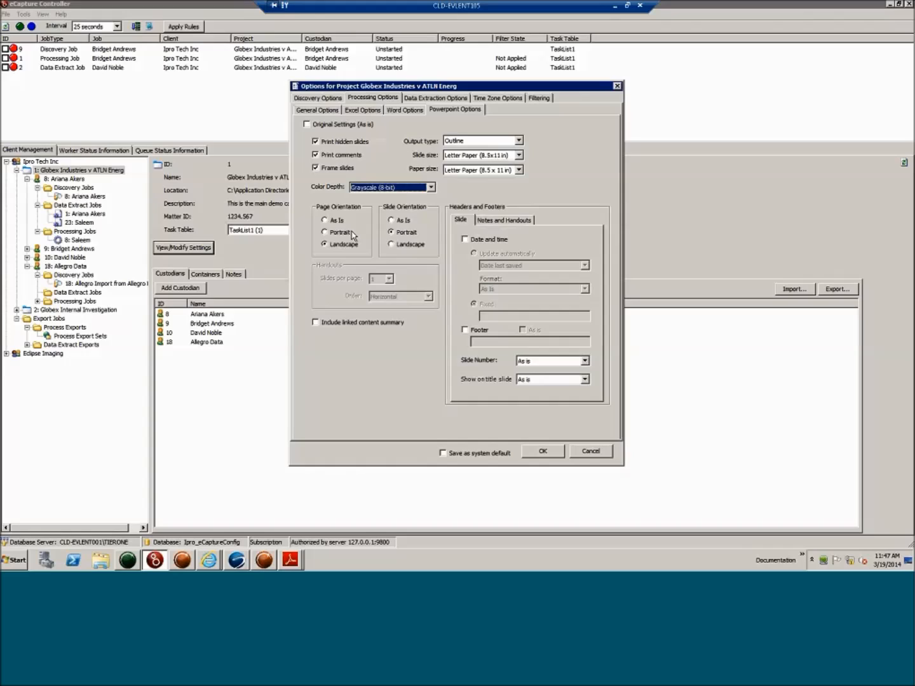
left_click(325, 220)
left_click(392, 221)
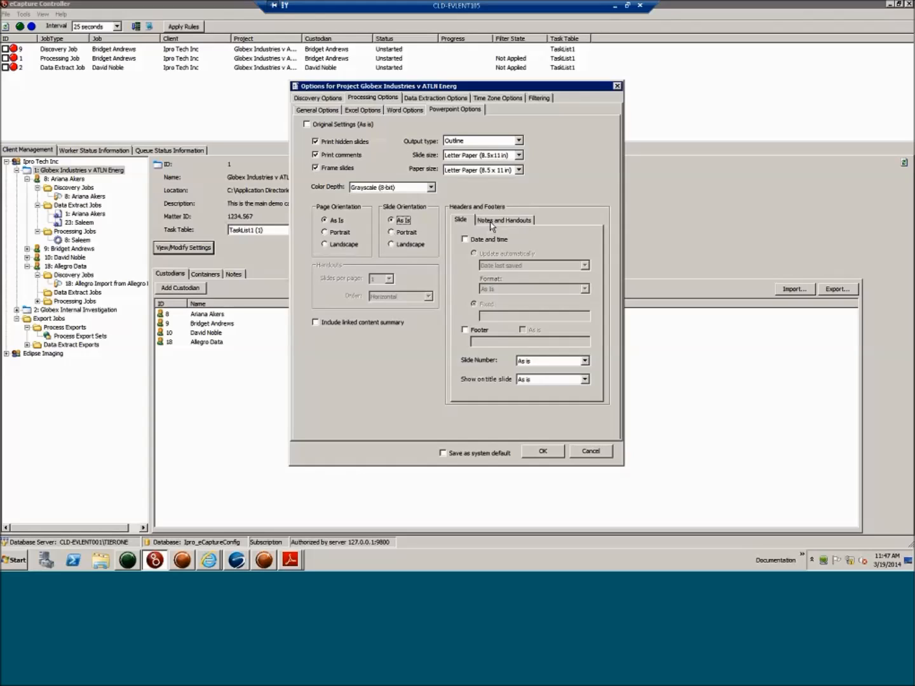
Step: Try the slide Date and time option with Update automatically, using Date last saved and the As Is format
left_click(477, 240)
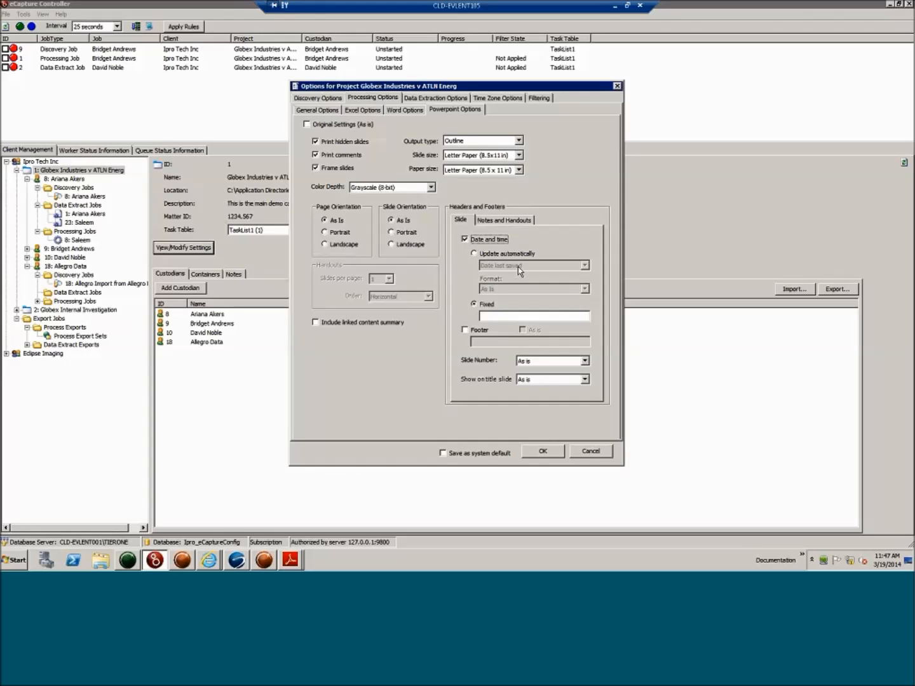
left_click(507, 254)
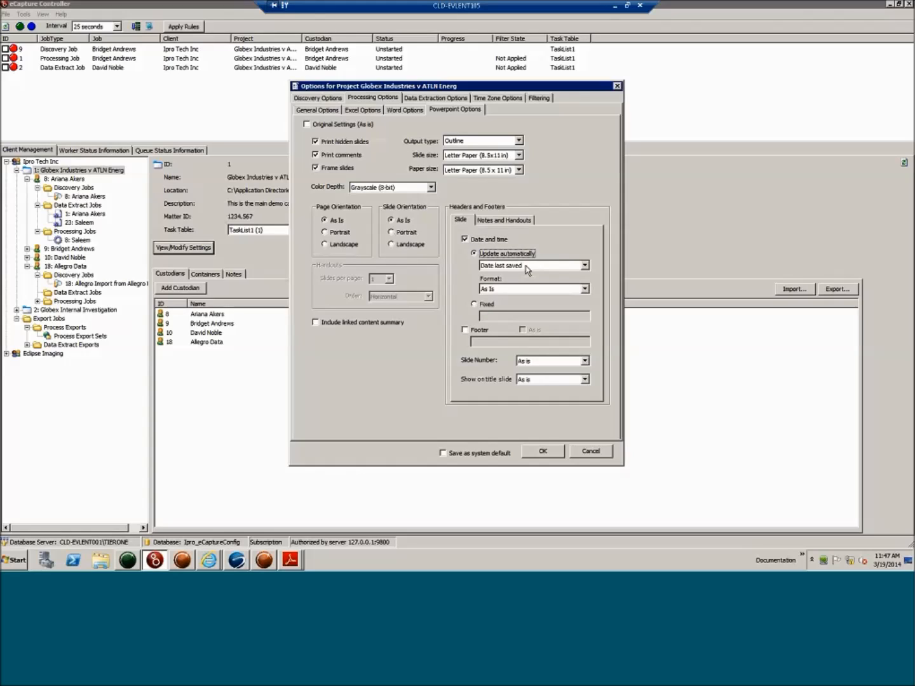
left_click(523, 265)
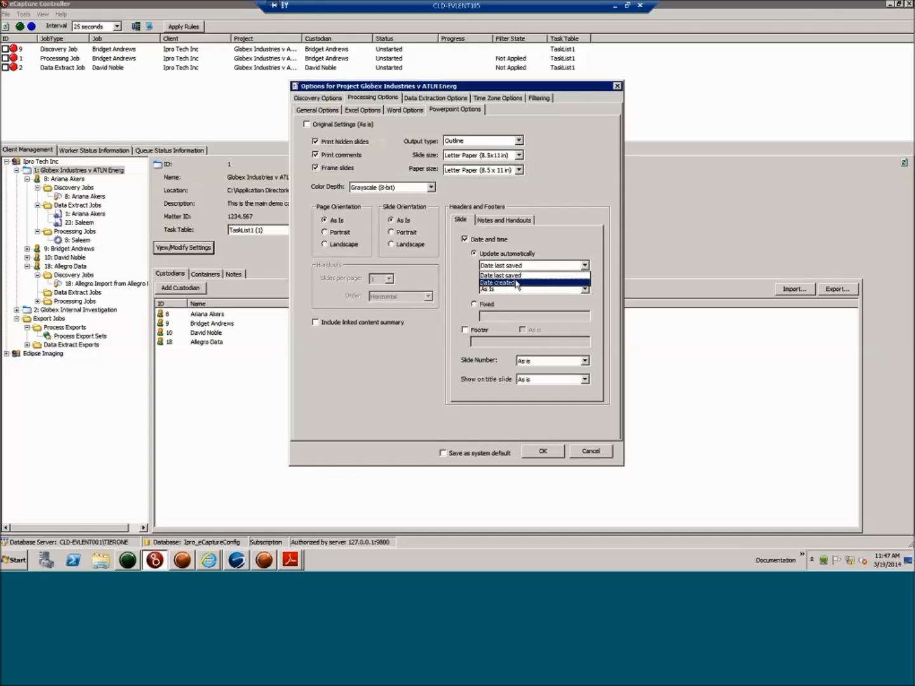
left_click(508, 262)
left_click(495, 289)
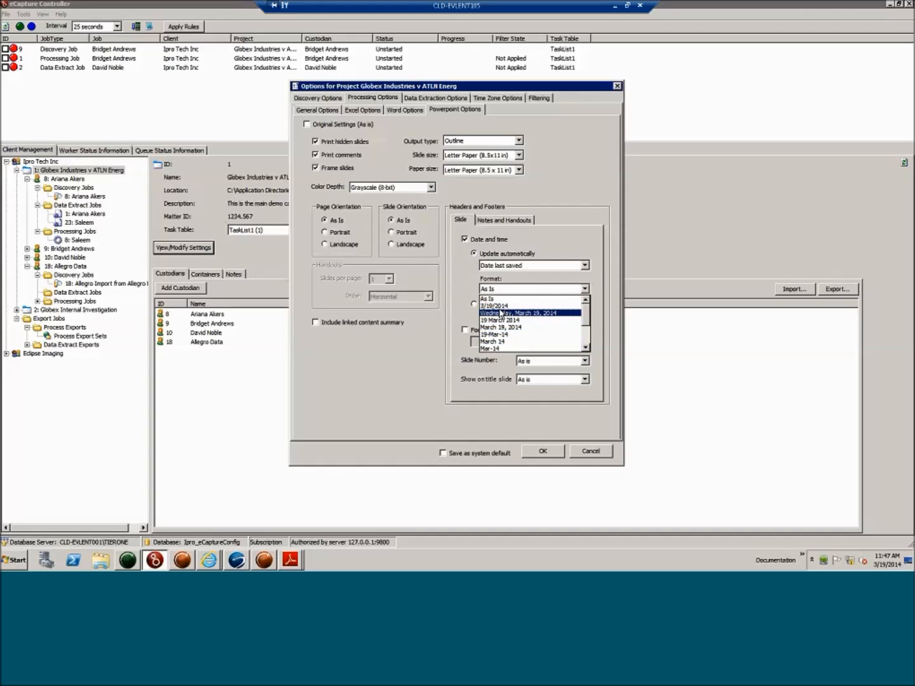
left_click(499, 300)
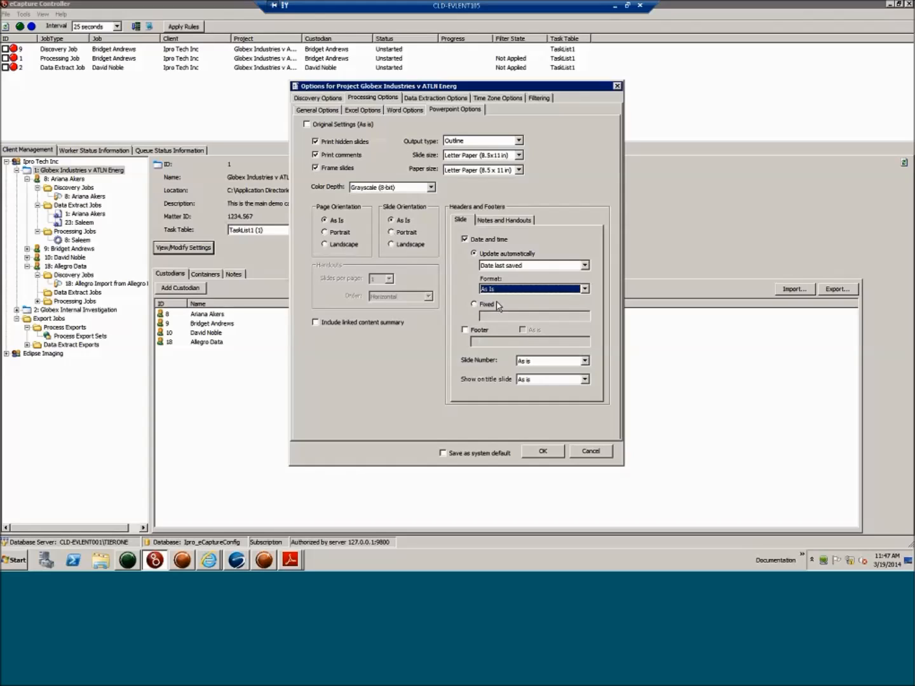
Step: Try the Fixed date and the As is footer, and switch Footer and Date and time off for slides
left_click(479, 306)
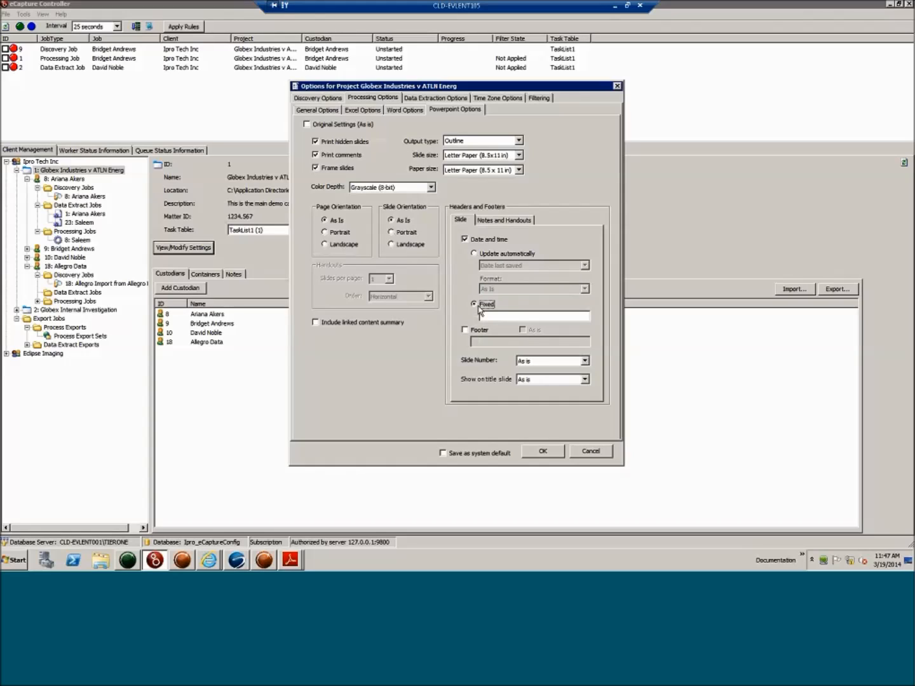
left_click(466, 333)
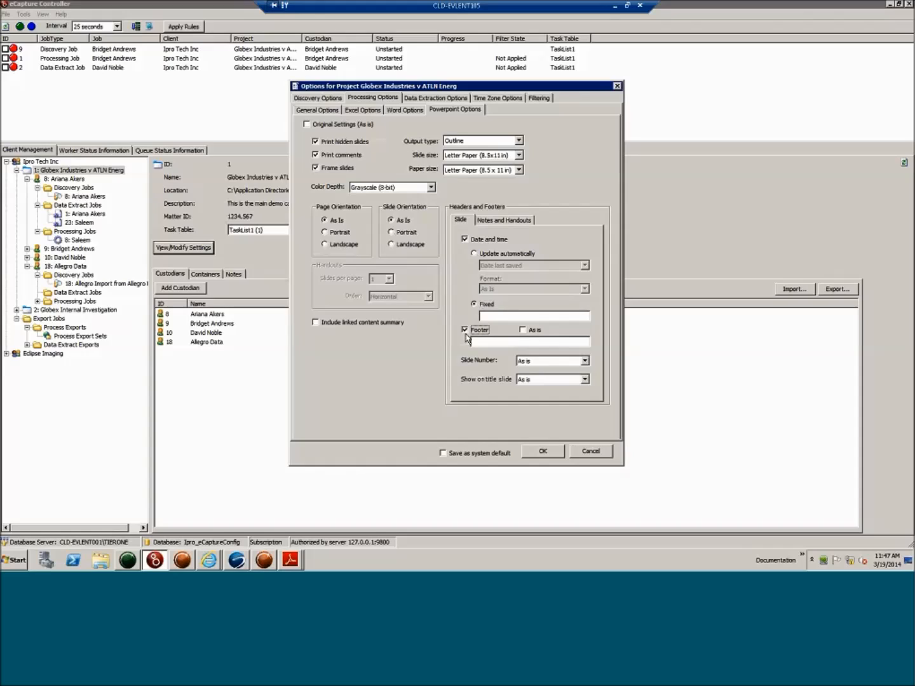
left_click(523, 330)
left_click(465, 330)
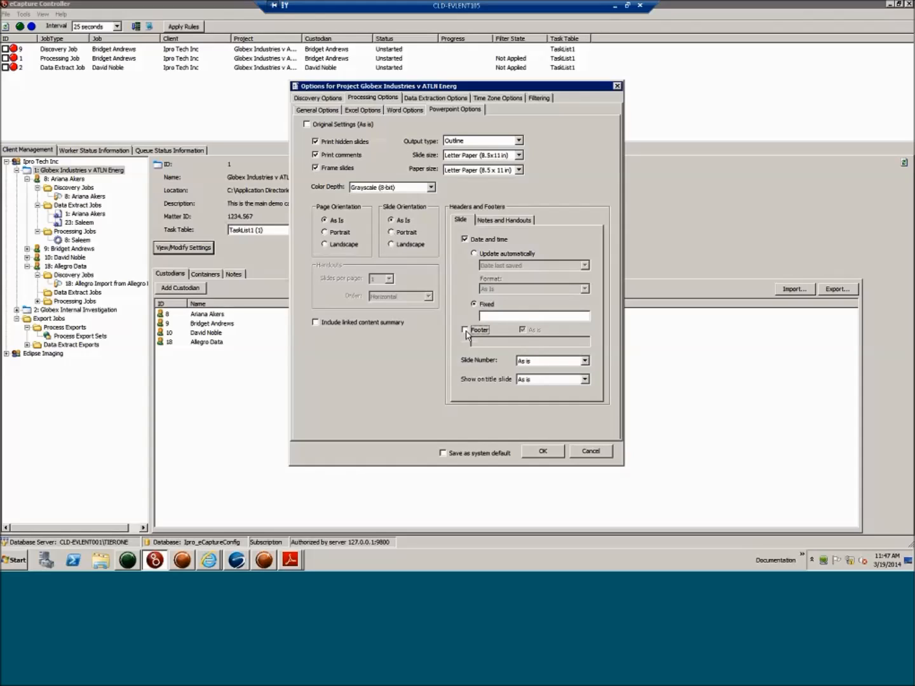
left_click(472, 306)
left_click(473, 254)
left_click(468, 240)
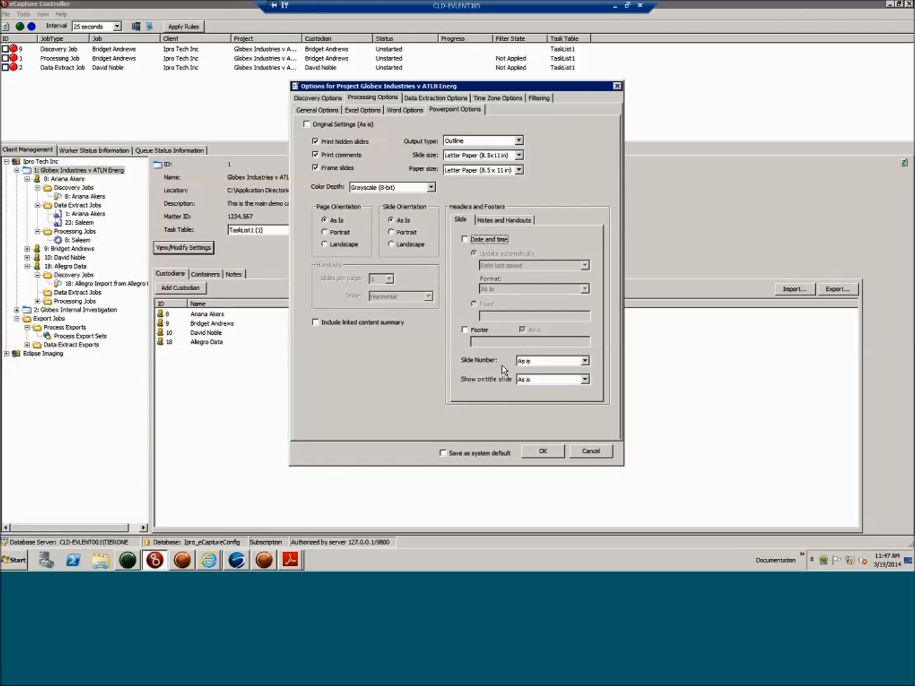
Step: Try Do not show for Slide Number and Show on title slide, and return both to As is
left_click(550, 361)
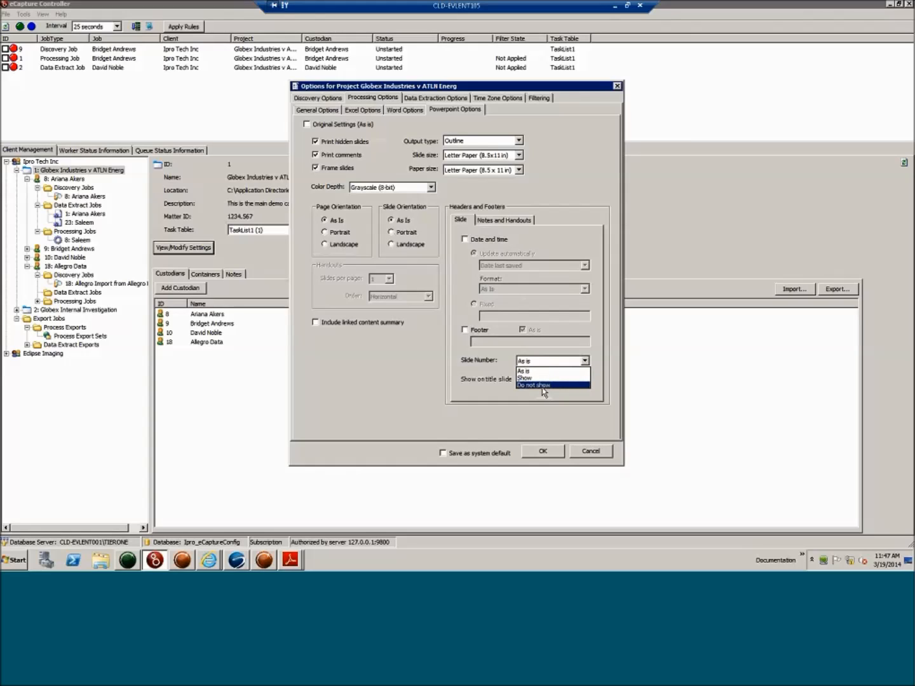
left_click(544, 386)
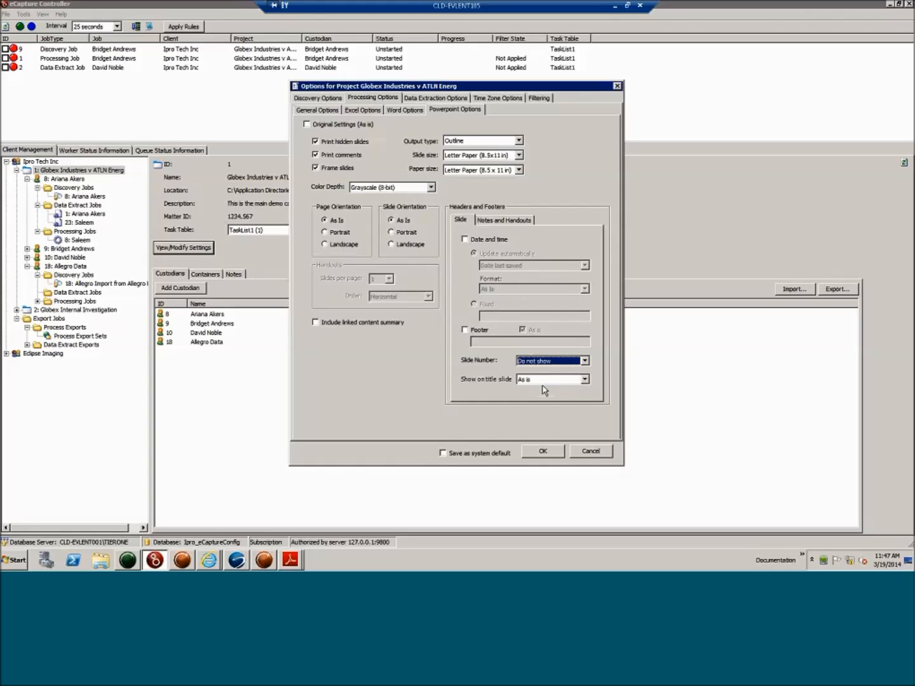
left_click(541, 381)
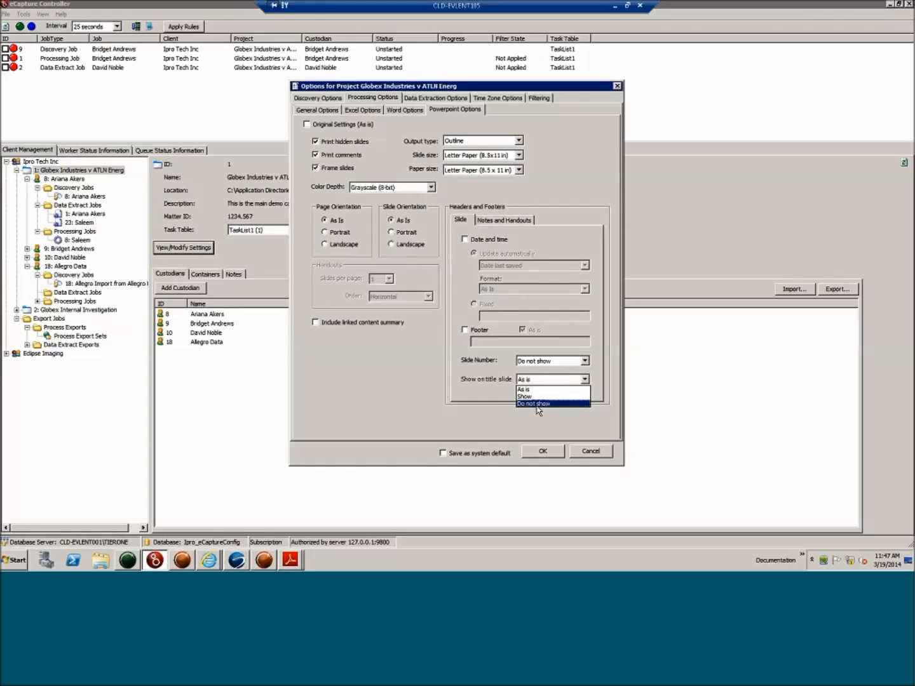
left_click(537, 404)
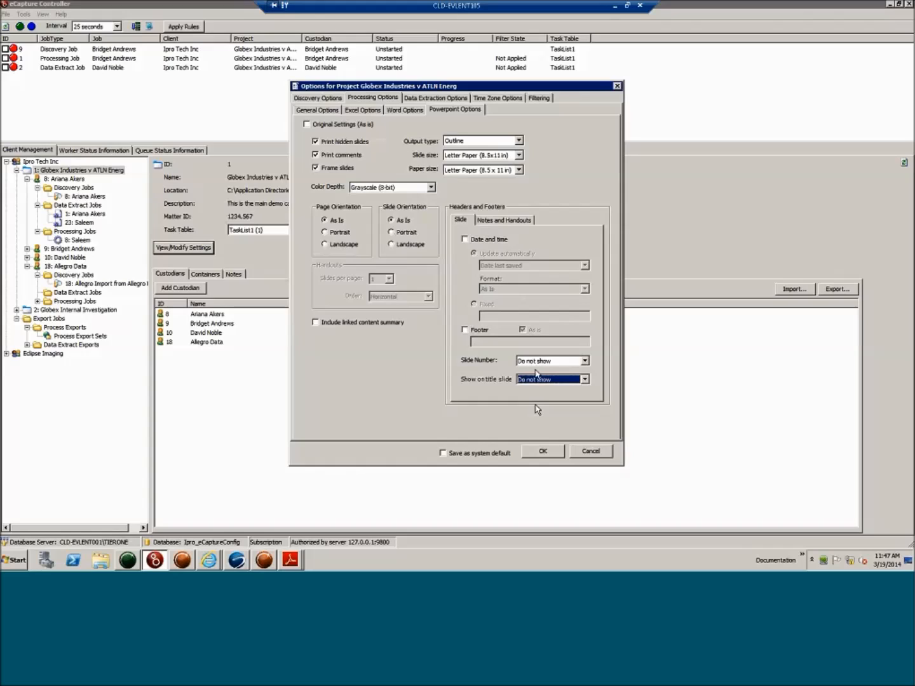
left_click(535, 381)
left_click(536, 361)
left_click(534, 372)
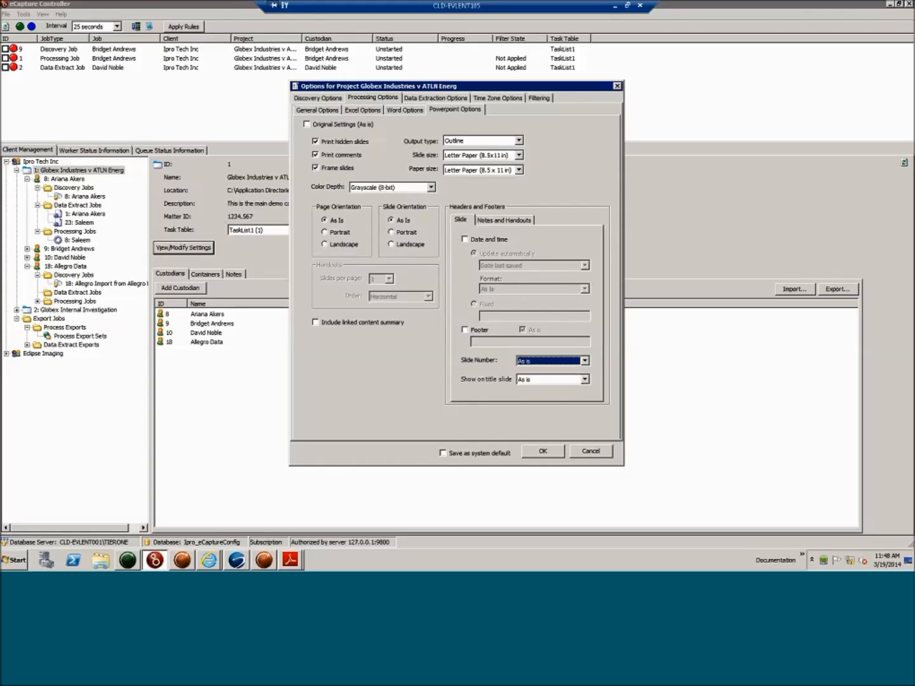
Step: Review the PowerPoint header and footer options for notes and handouts, trying the Date and time option
left_click(504, 219)
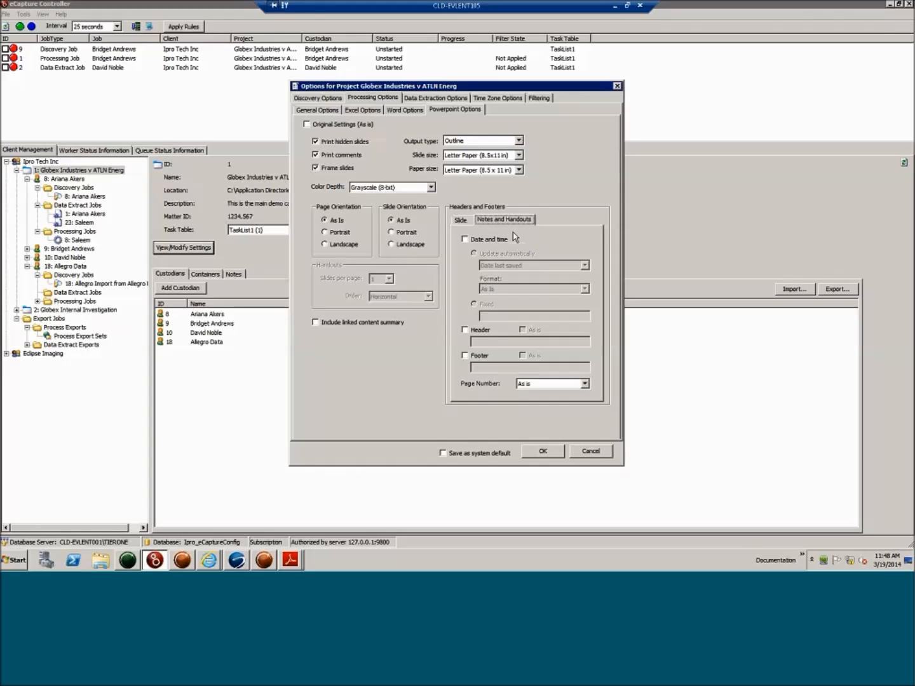
left_click(502, 240)
left_click(504, 242)
left_click(435, 98)
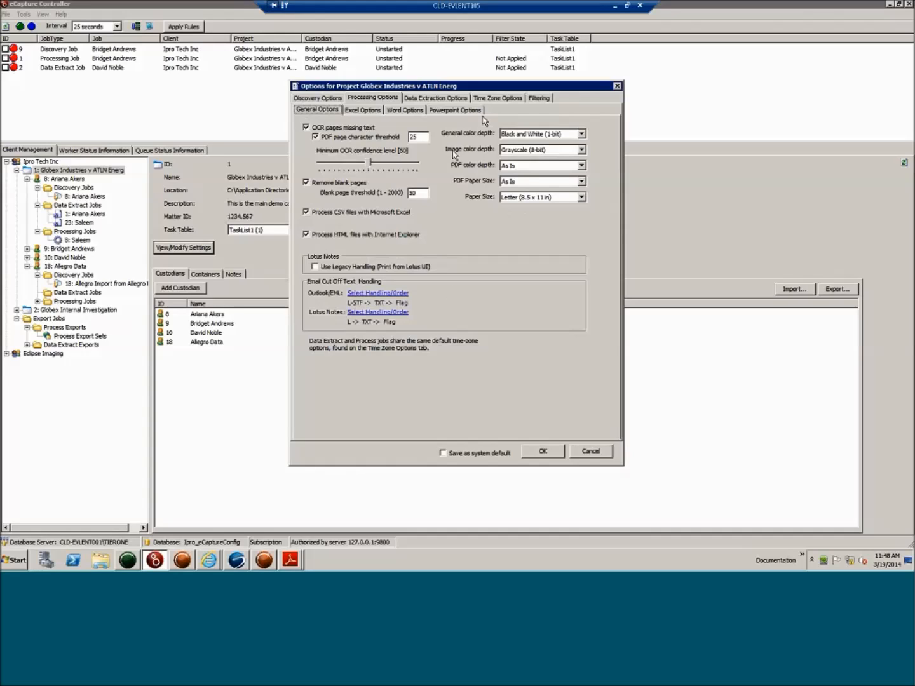
Step: Review the project's filtering rules and the actions available for the Image All rule, and cancel the project options
left_click(538, 99)
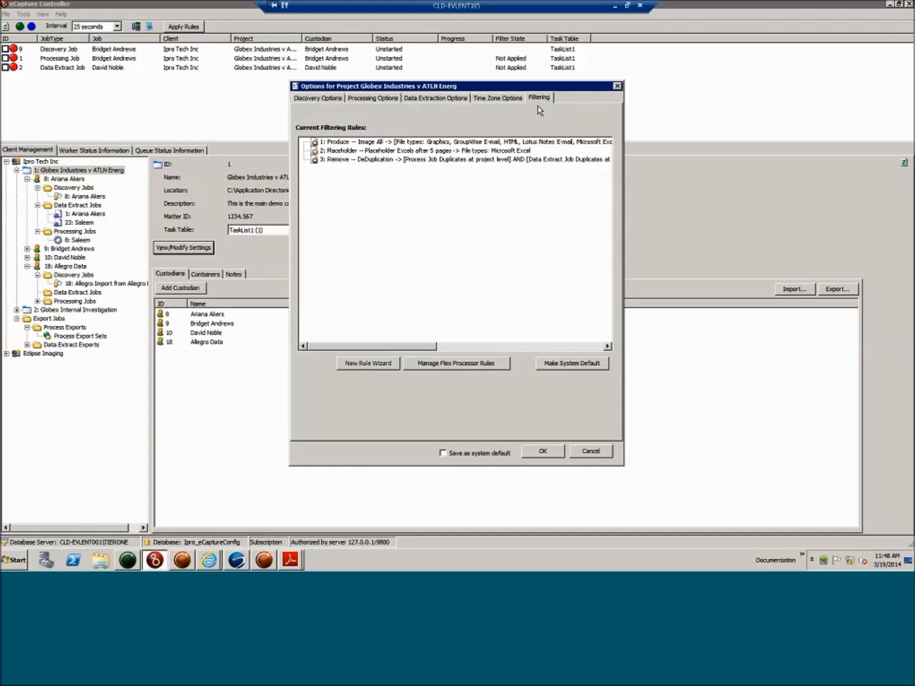
left_click(447, 368)
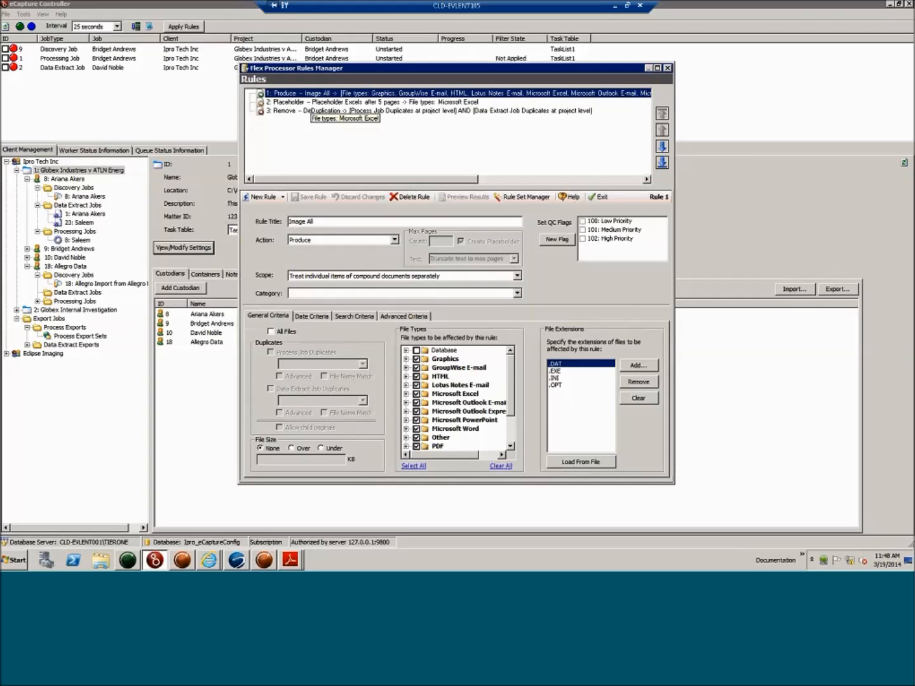
left_click(396, 241)
left_click(395, 240)
left_click(395, 240)
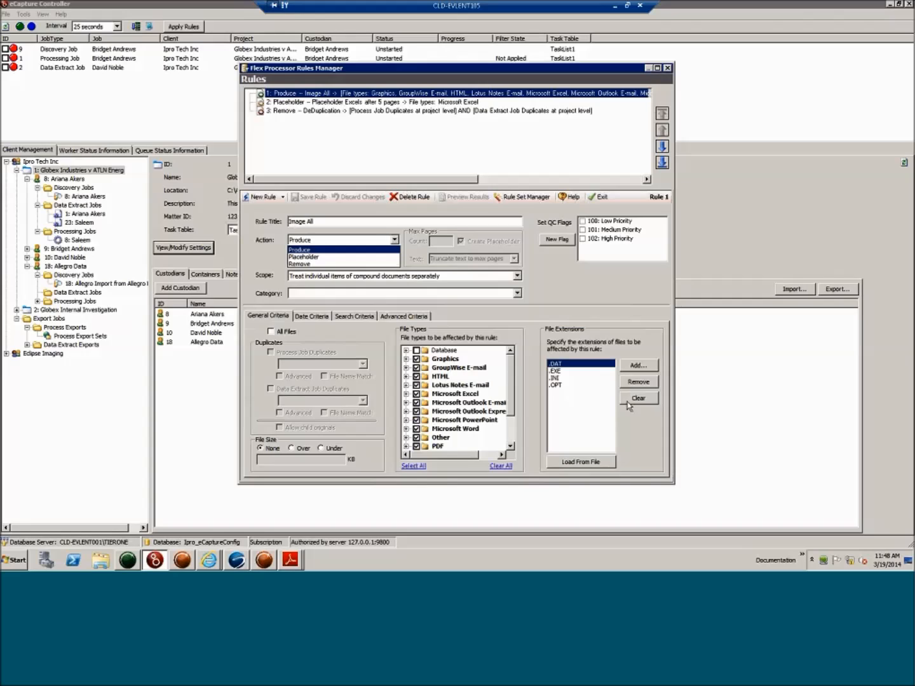
left_click(395, 241)
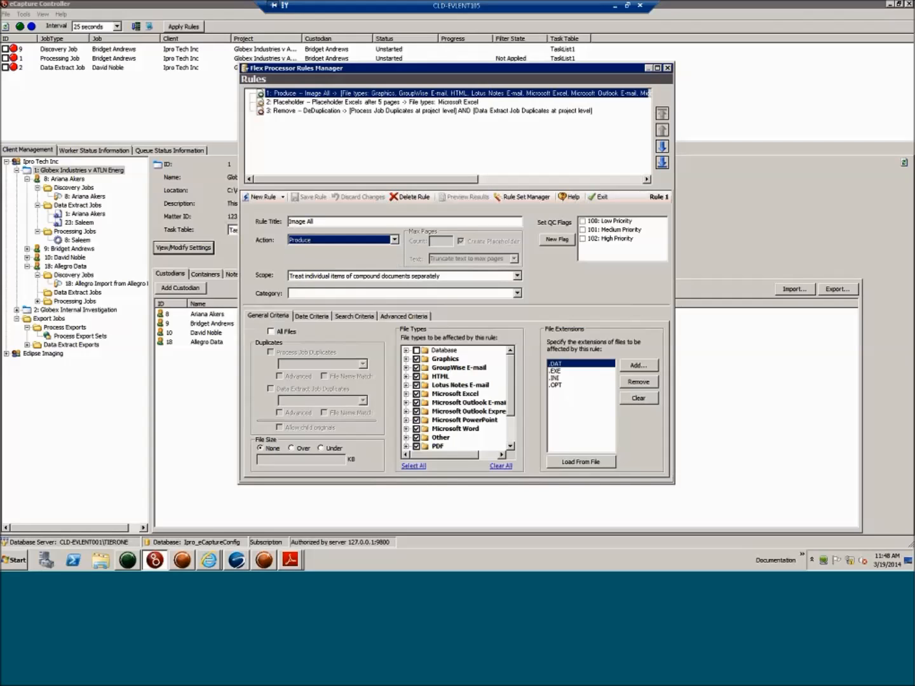
left_click(667, 67)
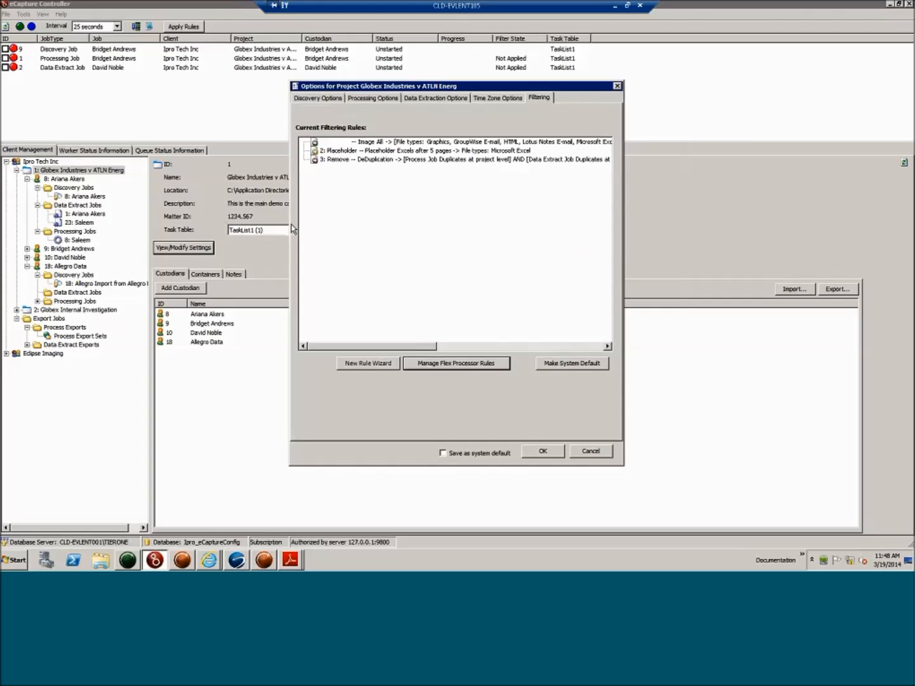
left_click(590, 452)
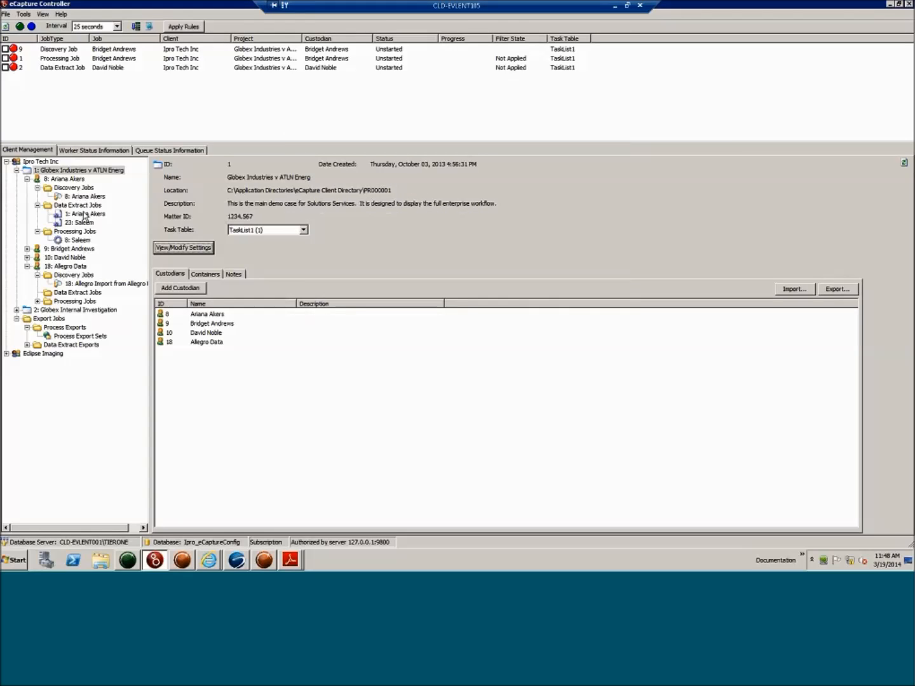
Step: Create a standard processing job named Feature Focus Demo from the custodian's completed discovery job, keeping Show Job Options after creation on
left_click(76, 240)
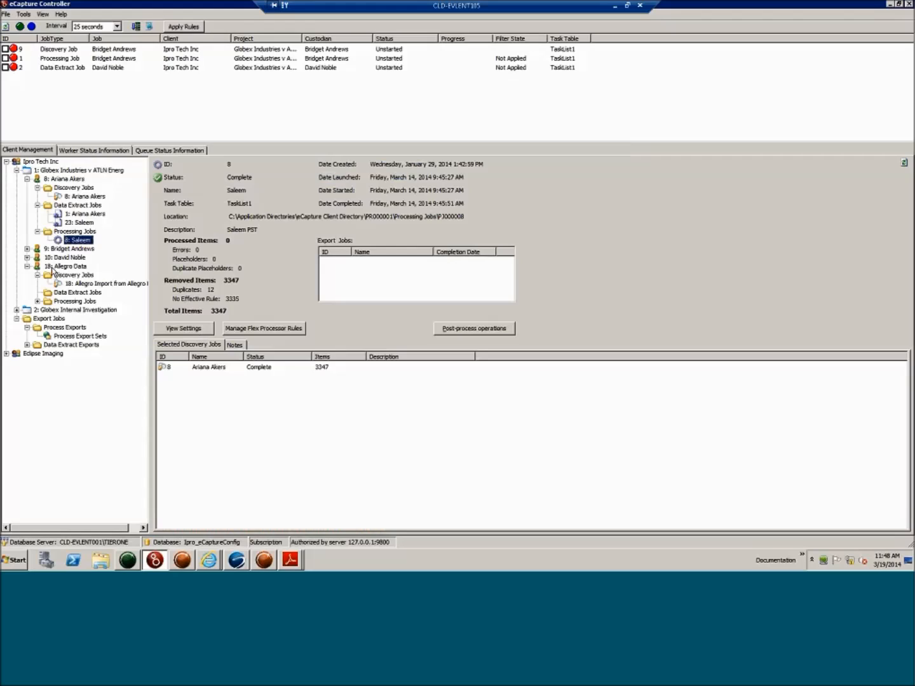
left_click(66, 233)
left_click(94, 239)
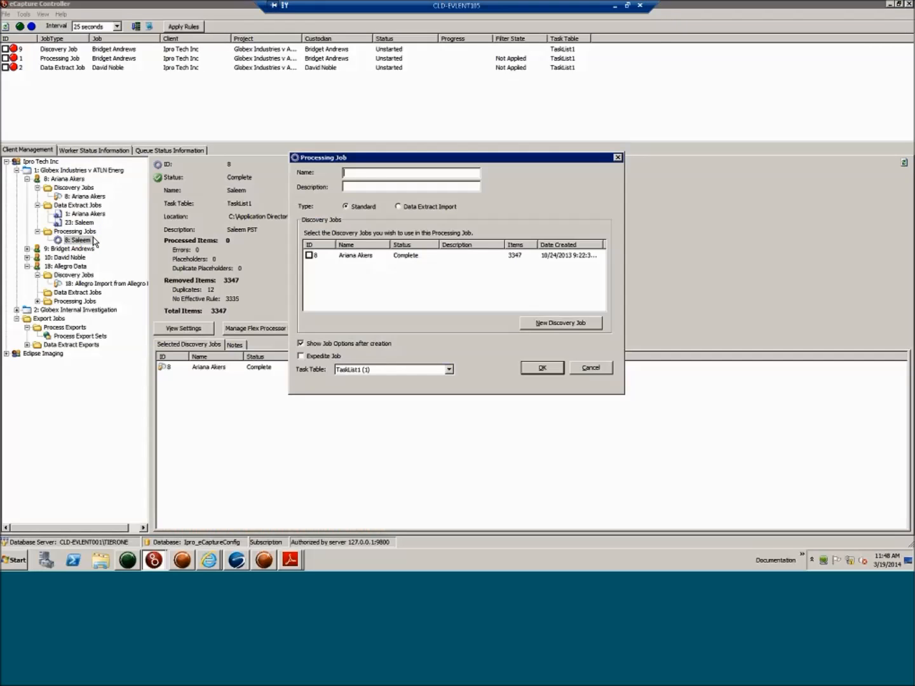
type("Feature Focus Demo")
left_click(308, 255)
left_click(542, 368)
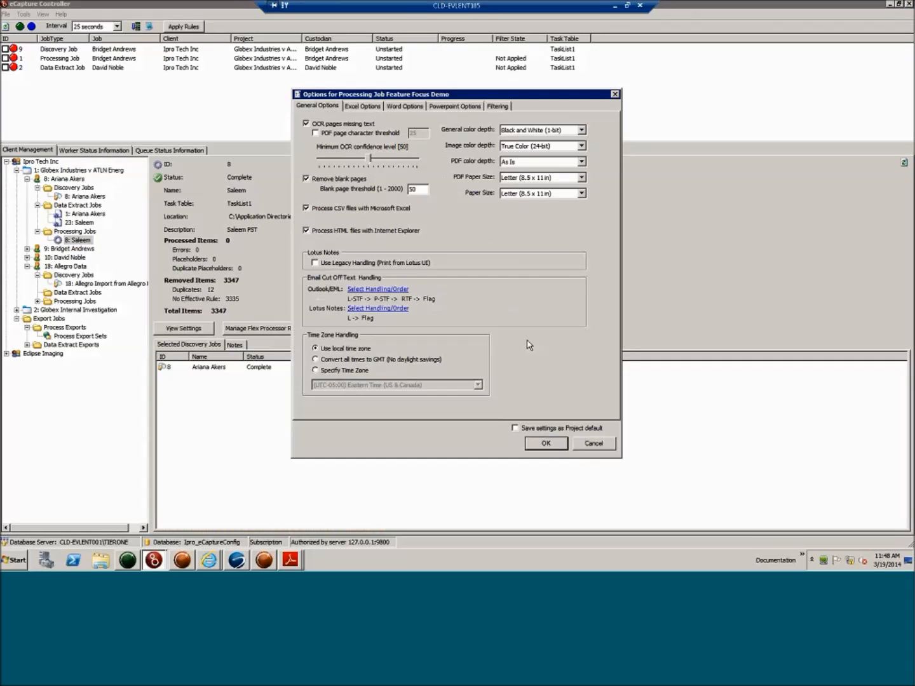
Step: Set the Image All rule's action to Convert to PDF in the new processing job's Flex Processor rules
left_click(498, 107)
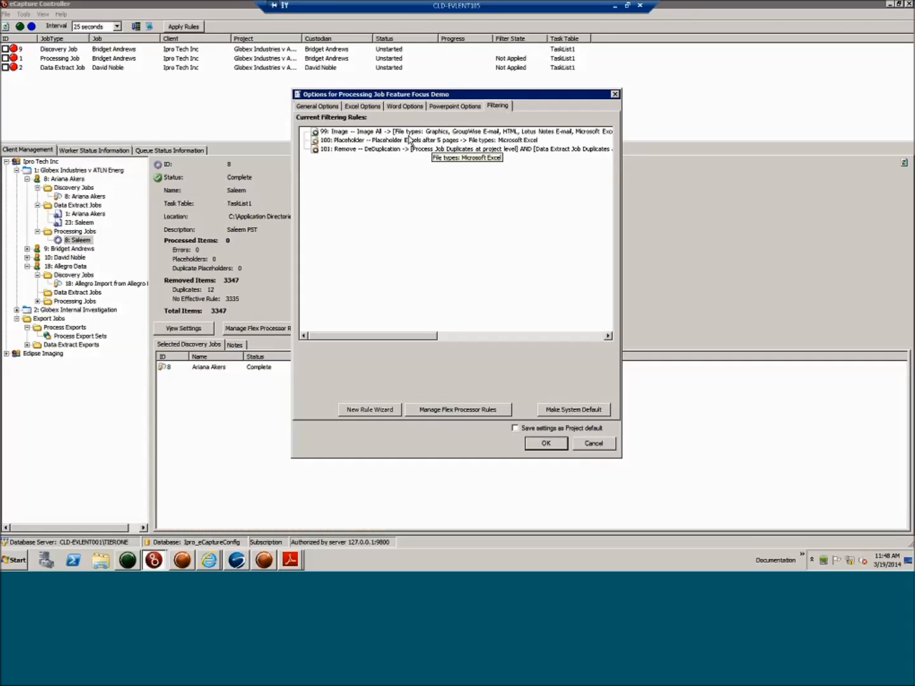
left_click(457, 409)
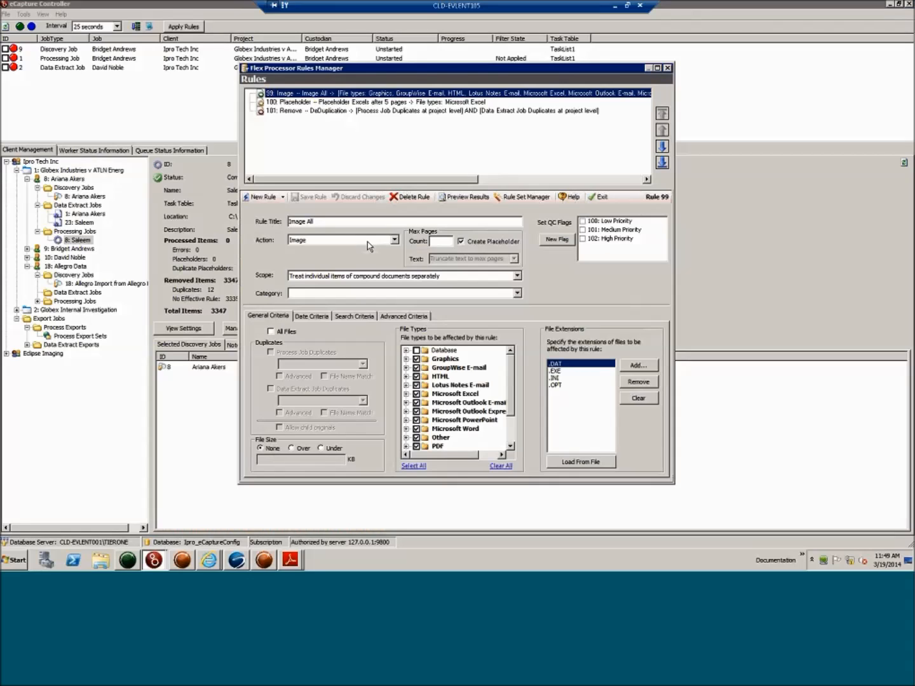
left_click(371, 246)
left_click(348, 251)
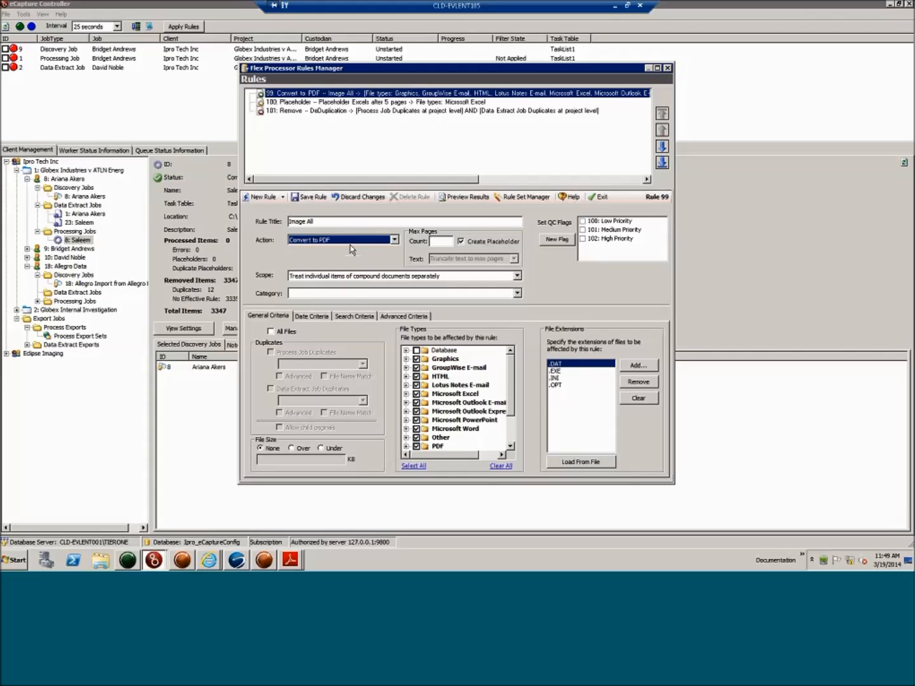
left_click(351, 245)
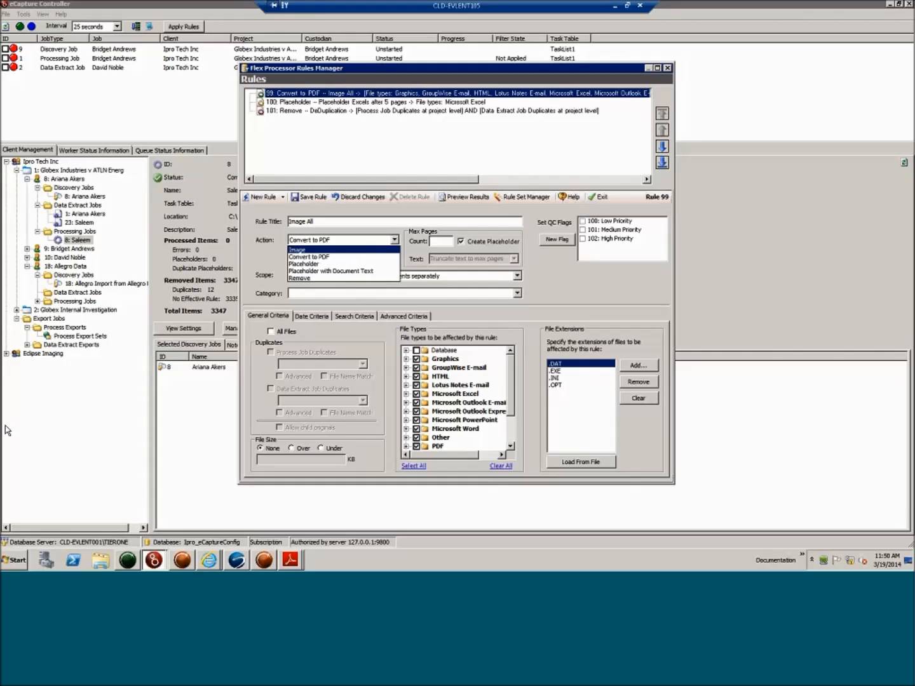
left_click(327, 258)
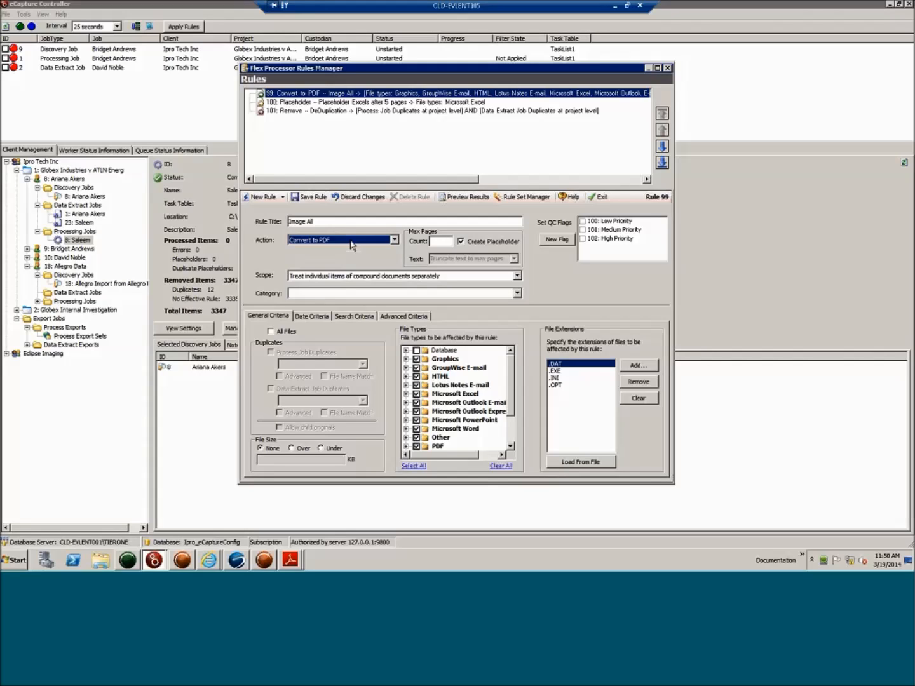
Step: Check the other rule actions, keep Convert to PDF for Image All, and accept the processing job's options
left_click(394, 241)
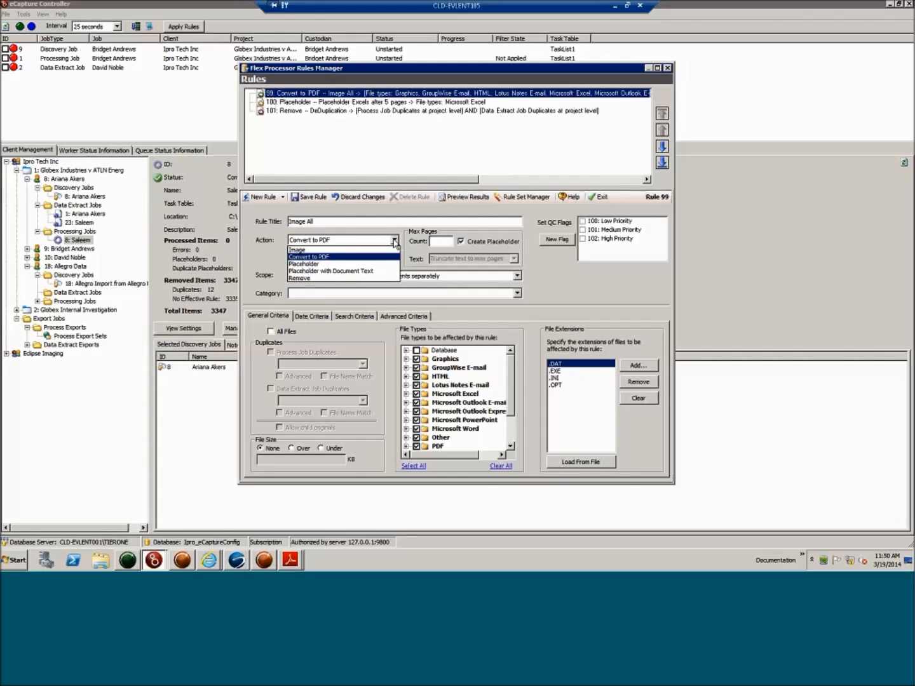
left_click(395, 242)
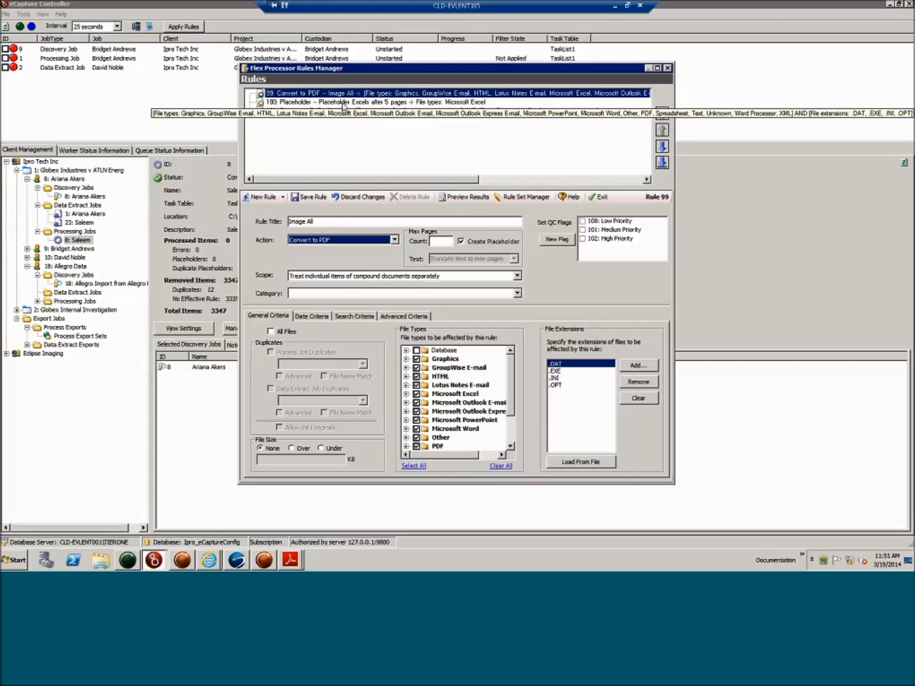
left_click(394, 239)
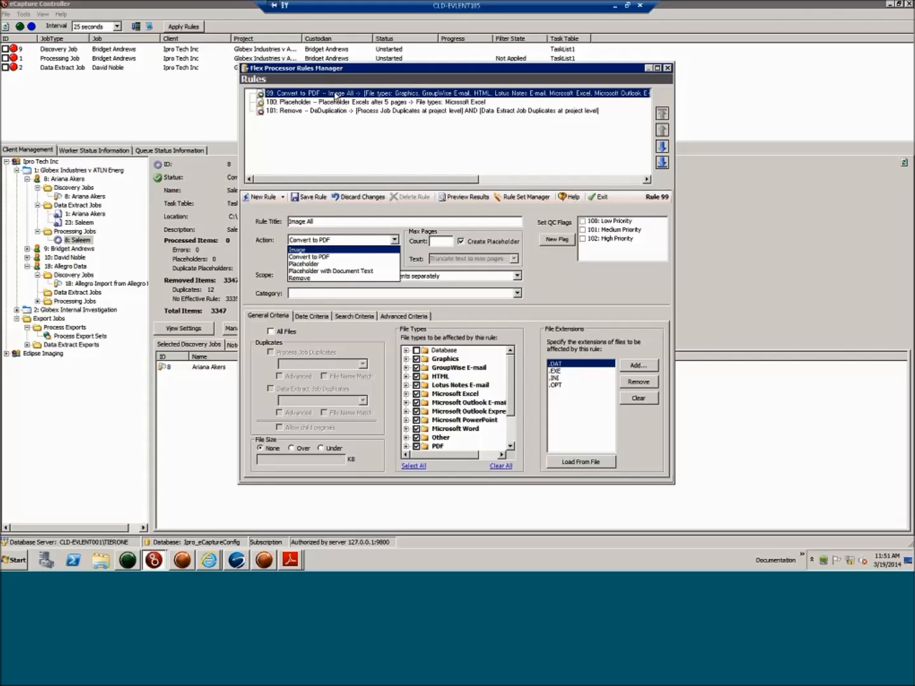
left_click(349, 256)
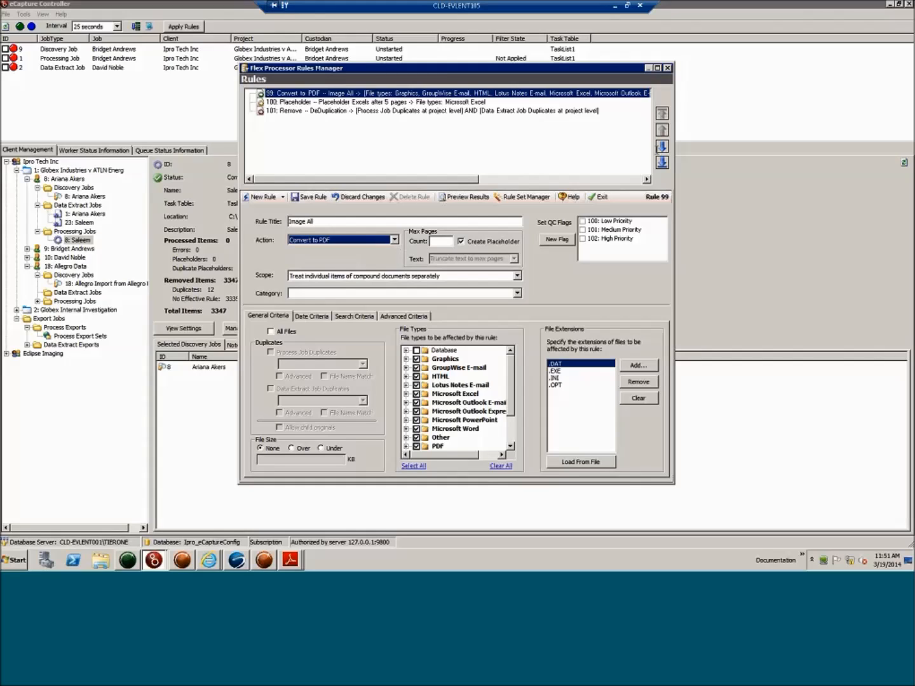
key("Escape")
left_click(461, 314)
left_click(545, 442)
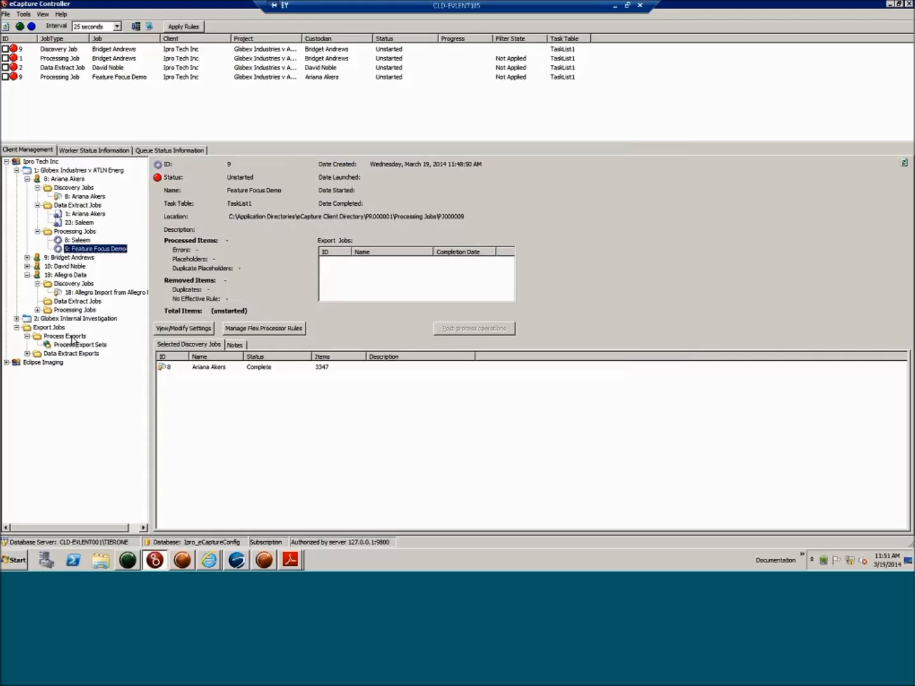
right_click(72, 337)
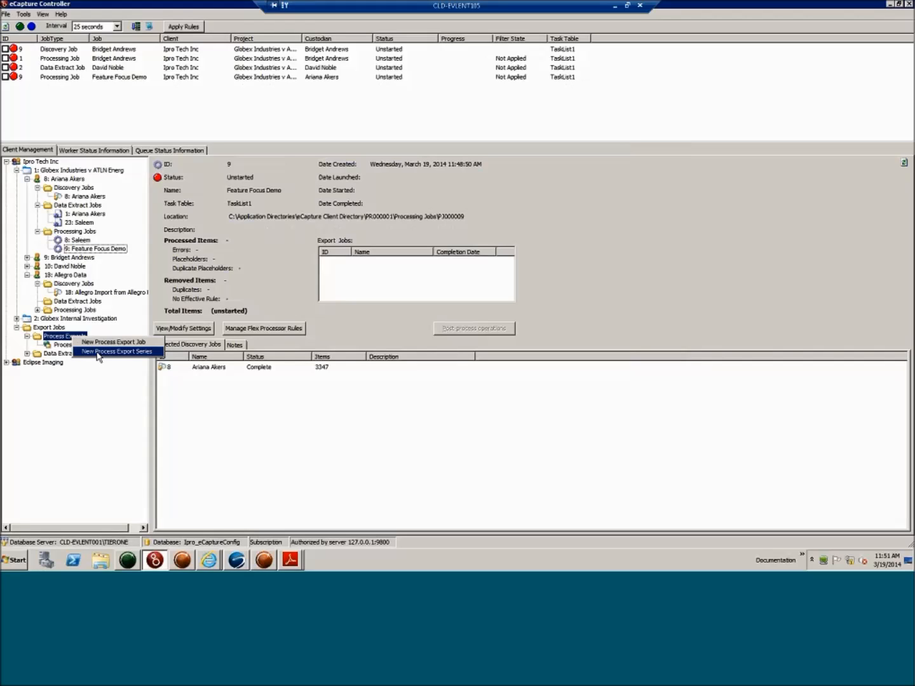
left_click(98, 353)
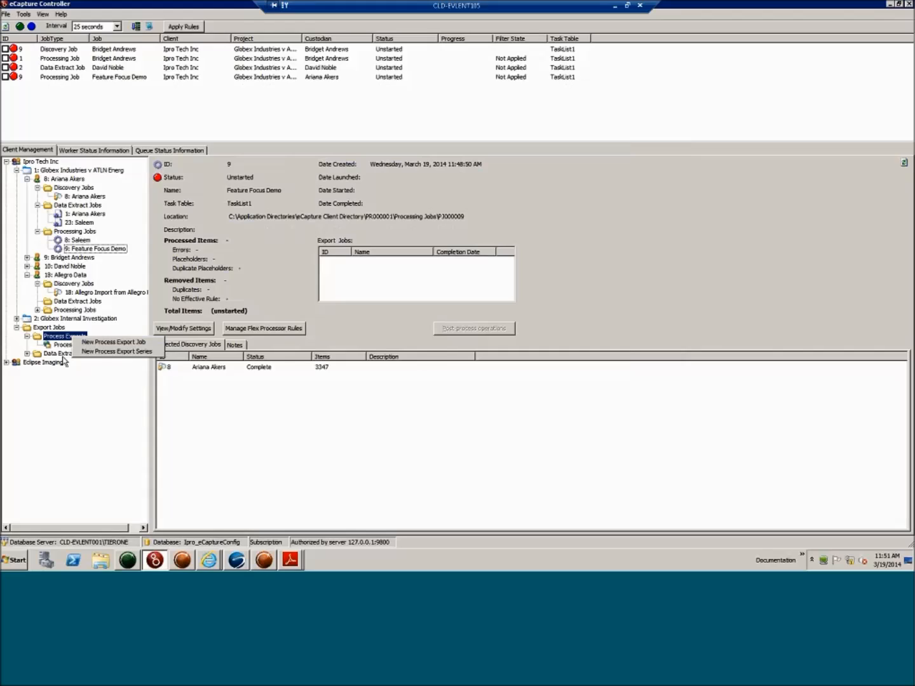
left_click(100, 352)
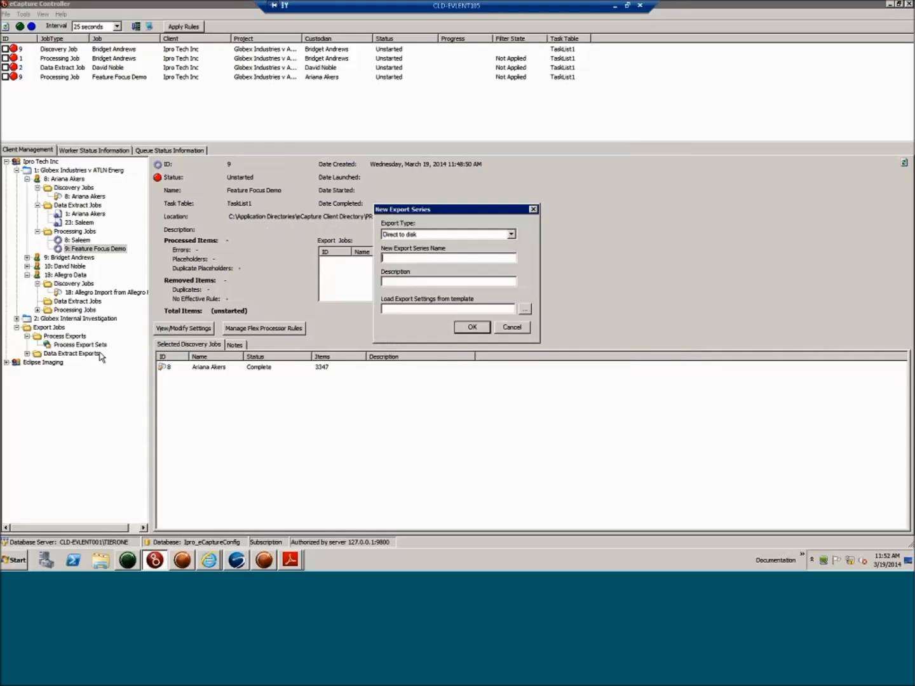
left_click(512, 328)
Step: Create a new process export series named Feature Focus Demo with the Direct to disk export type
left_click(66, 337)
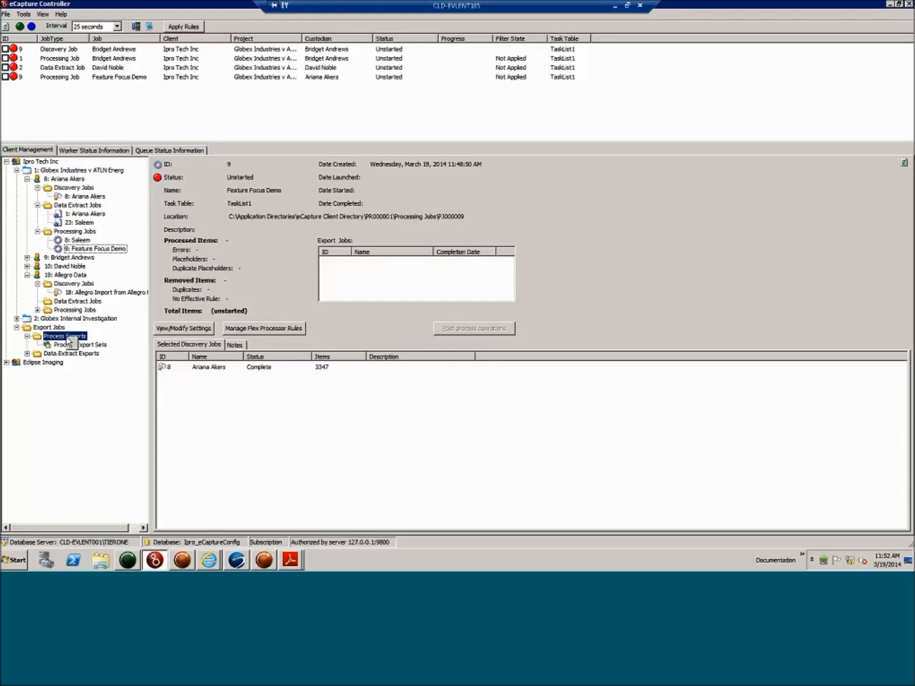
right_click(67, 337)
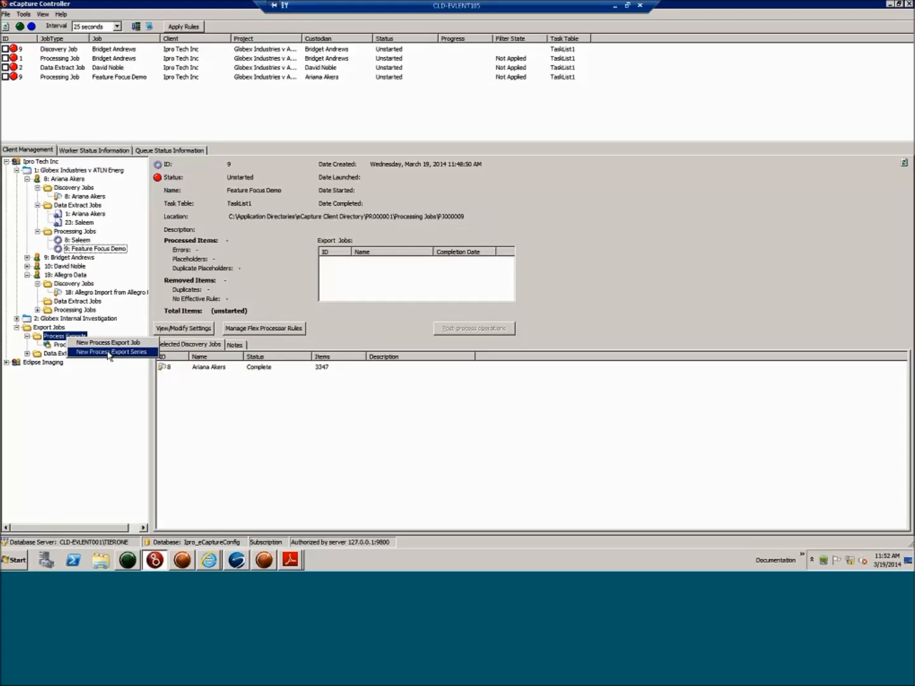
left_click(110, 352)
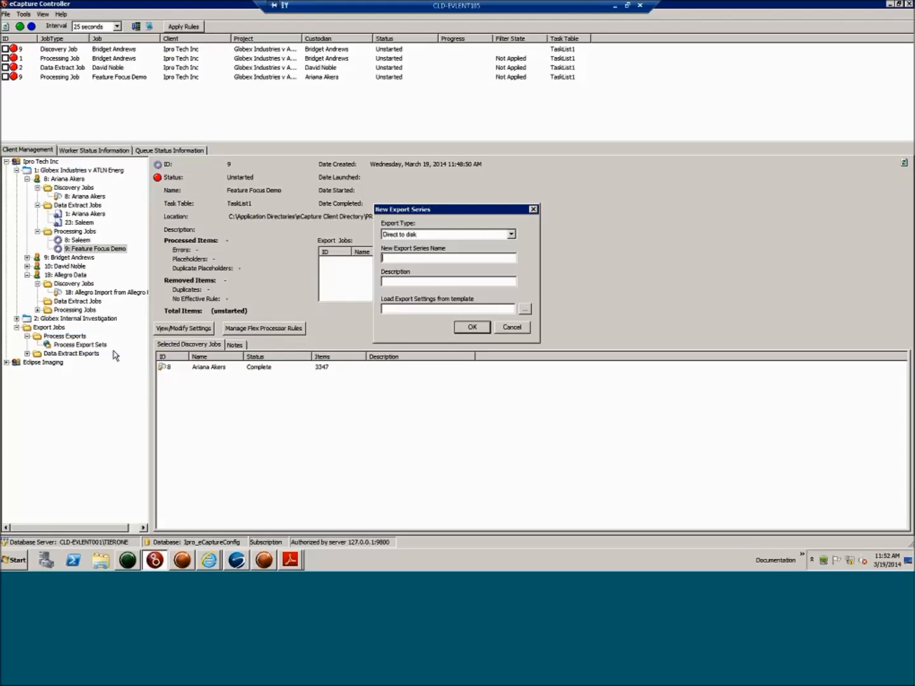
left_click(511, 235)
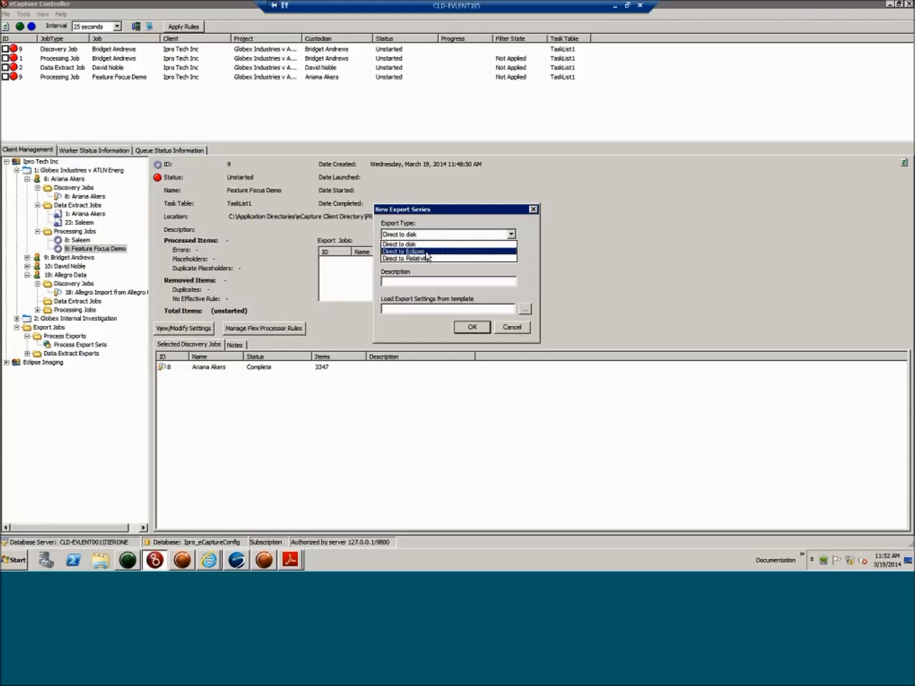
left_click(534, 234)
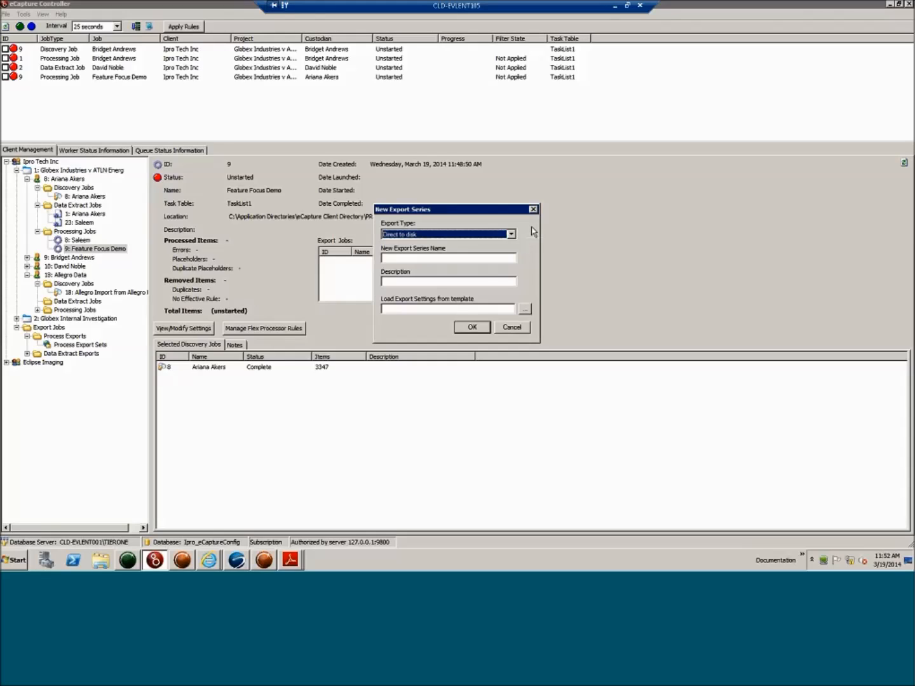
left_click(473, 258)
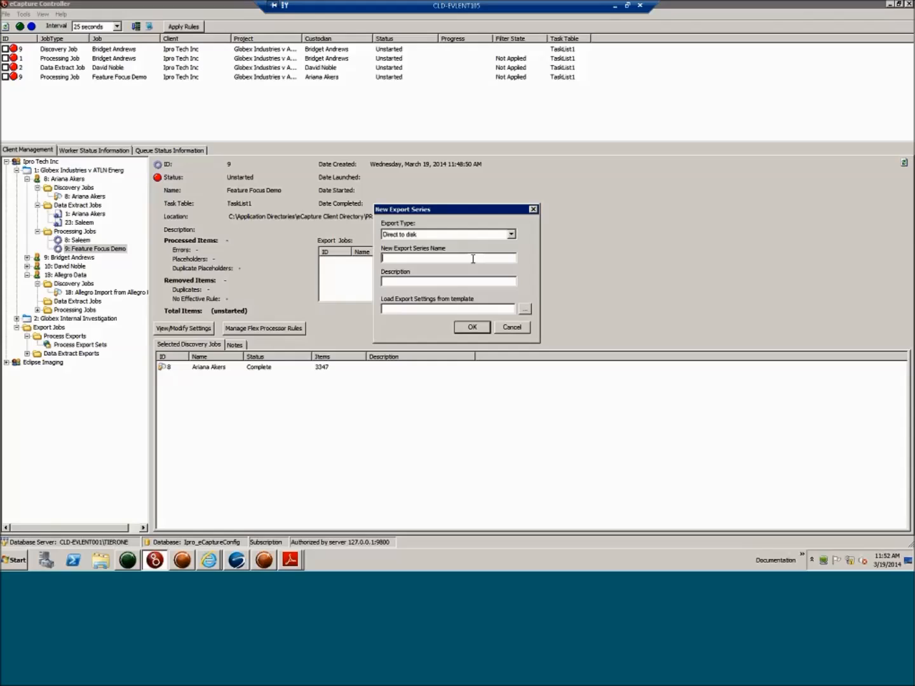
type("Feature Focus Demo")
left_click(472, 328)
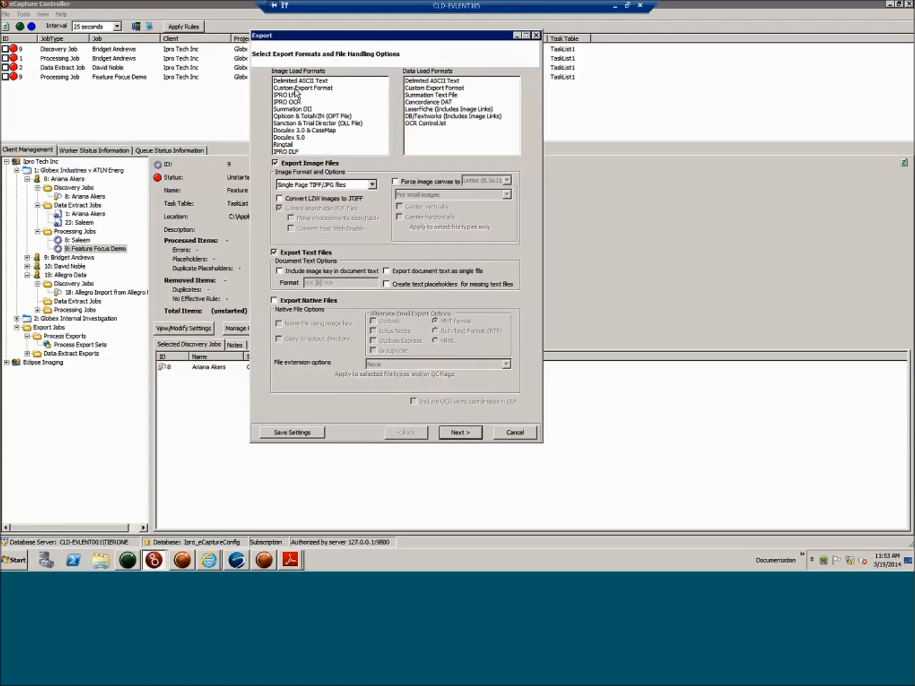
Step: Select the IPRO LFP and IPRO OCR image load formats, the Concordance DAT data format, and Multiple page PDF files as the image format
left_click_drag(305, 149, 304, 156)
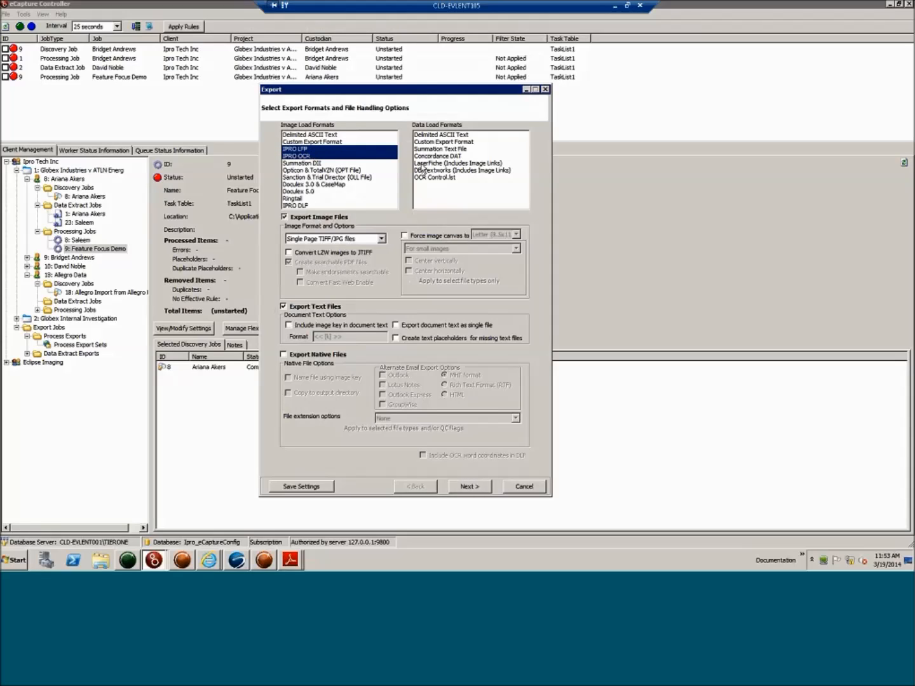
left_click(440, 156)
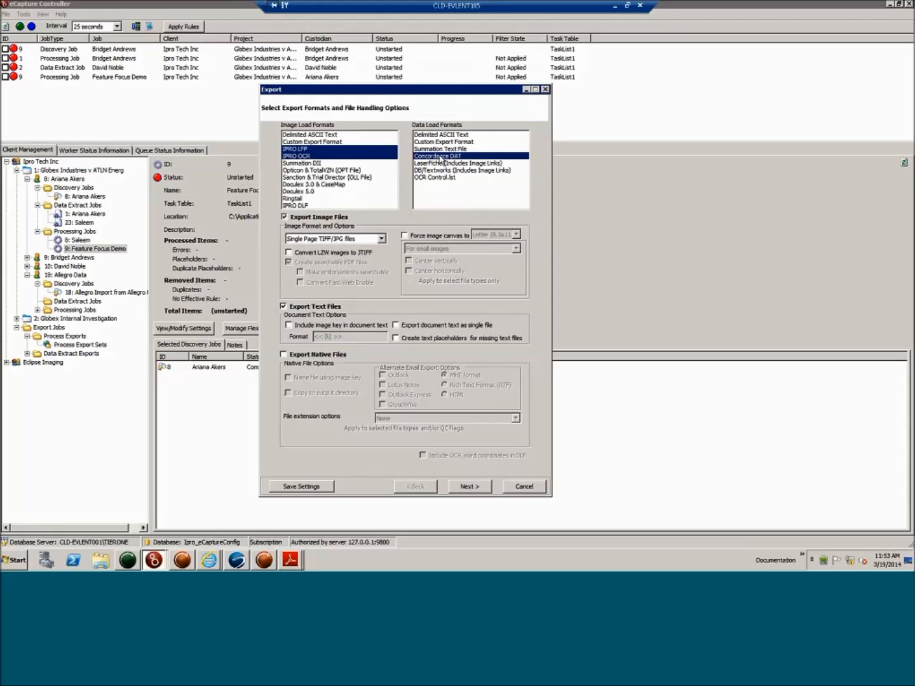
left_click(380, 239)
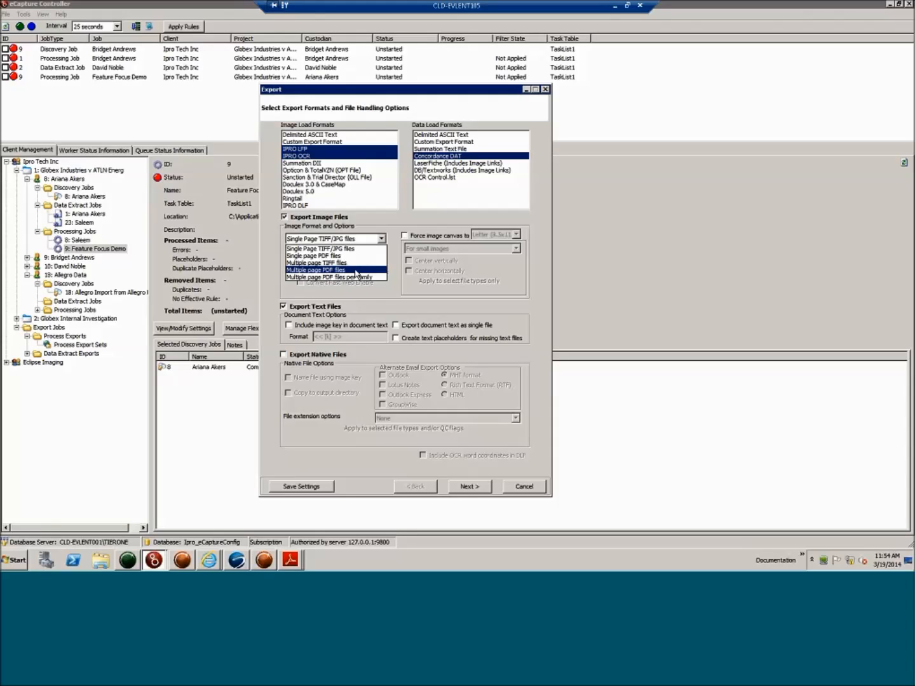
left_click(357, 270)
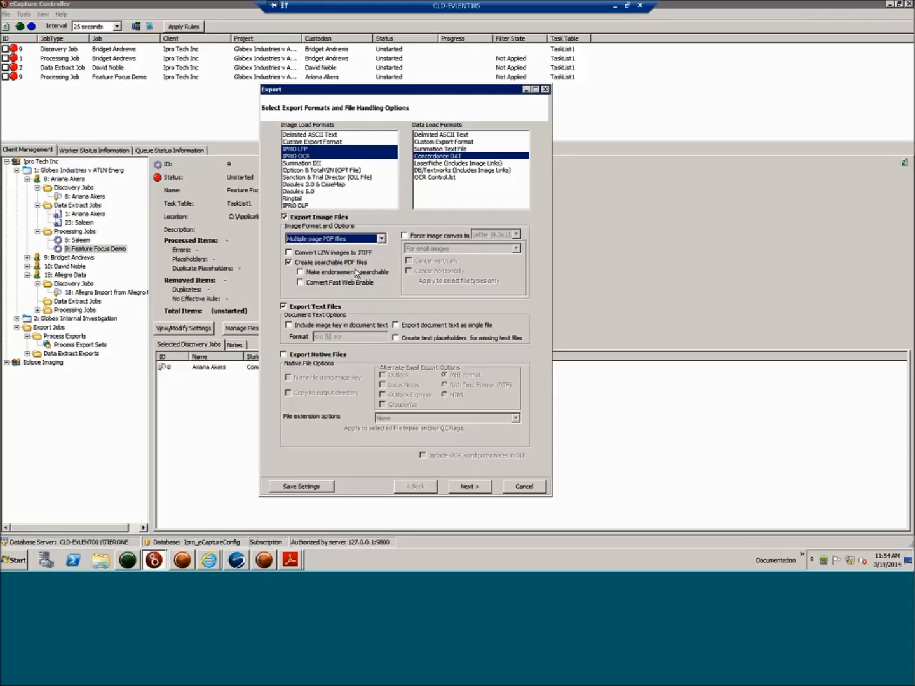
Step: Set the image format to Single page PDF files, with searchable endorsements and Fast Web Enable conversion turned on
left_click(335, 241)
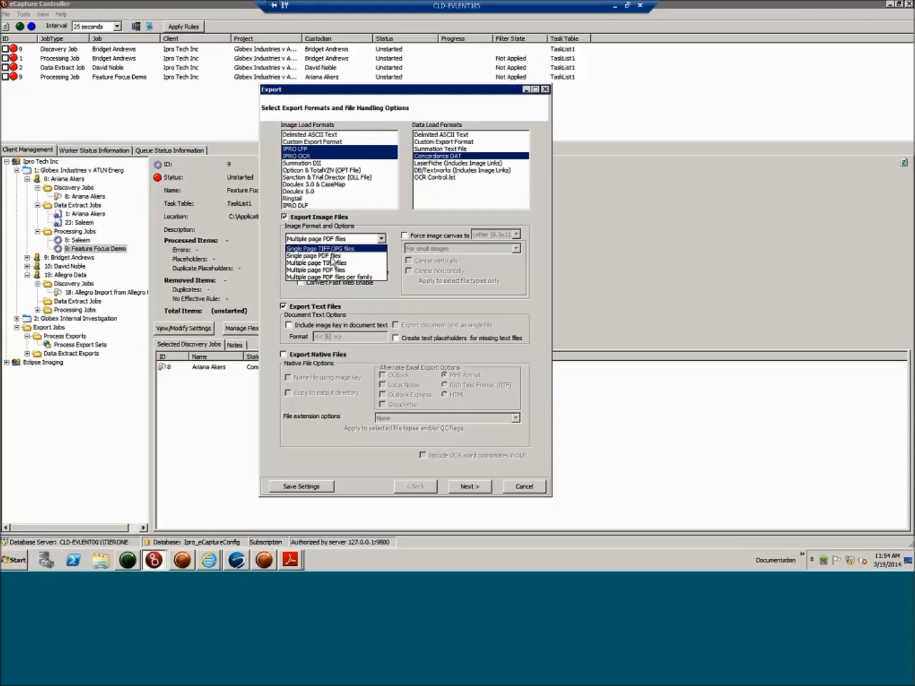
left_click(336, 256)
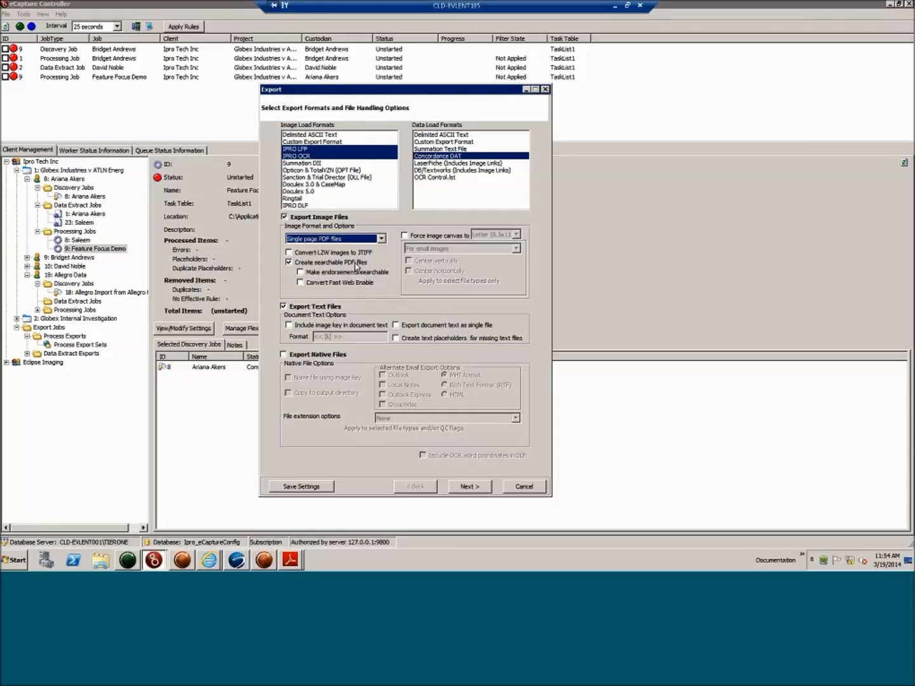
left_click(314, 274)
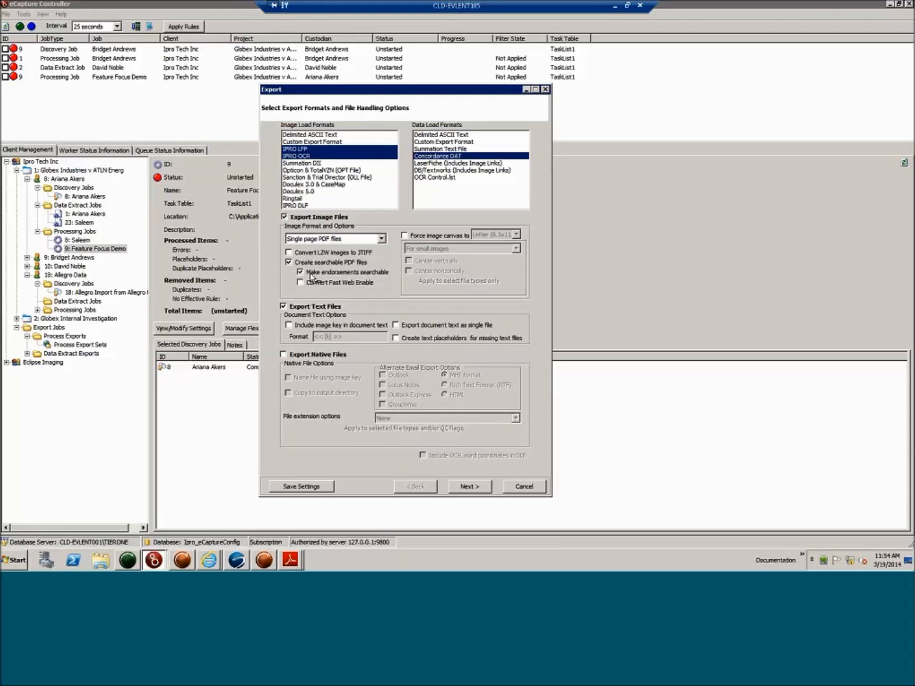
left_click(311, 275)
left_click(348, 277)
left_click(323, 284)
Step: Change the image format to Single Page TIFF/JPG files and force the image canvas to Letter for large images
left_click(381, 238)
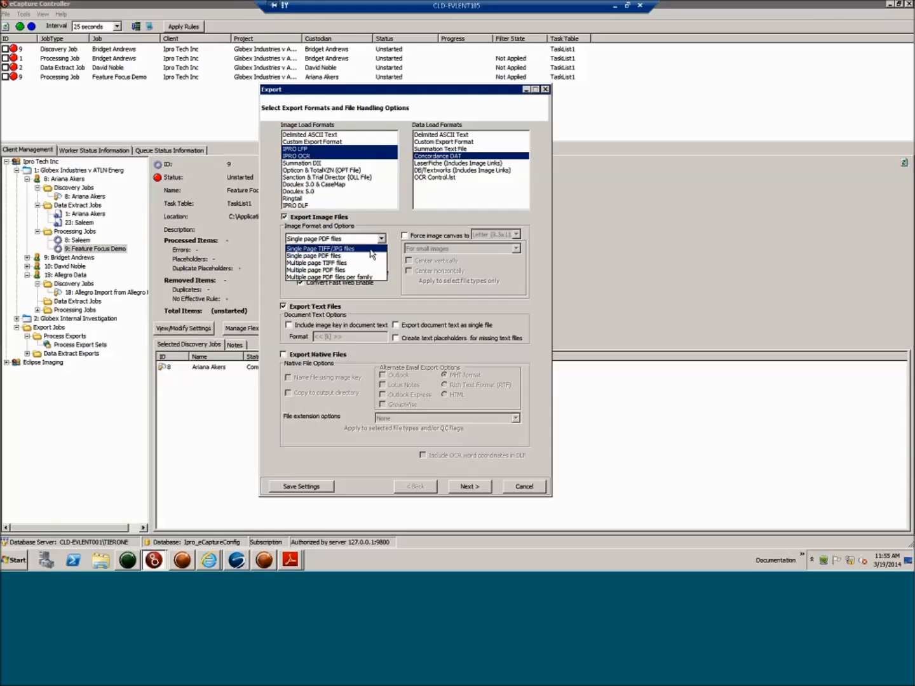
left_click(372, 249)
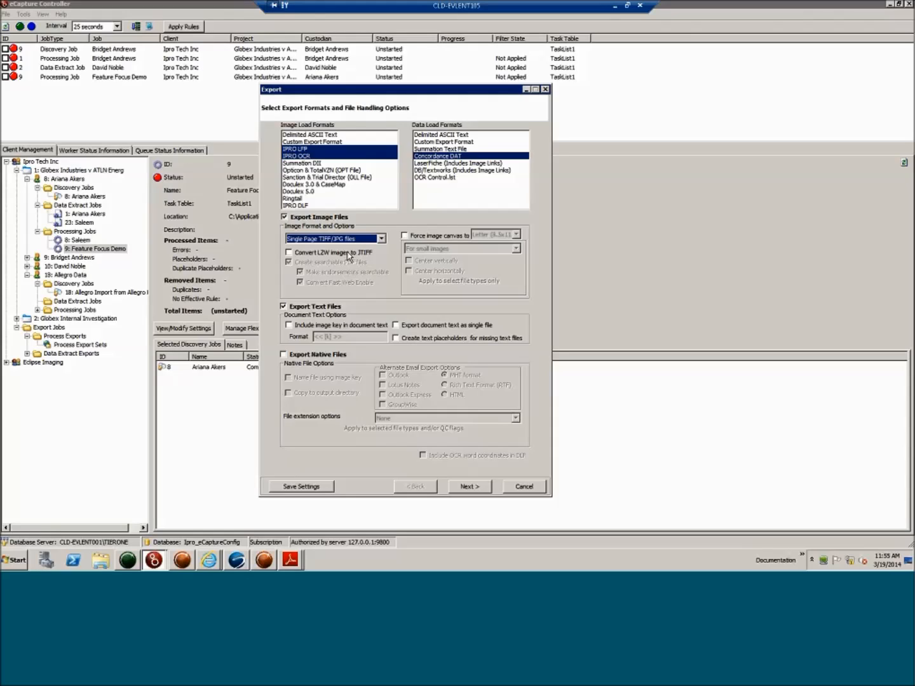
left_click(404, 236)
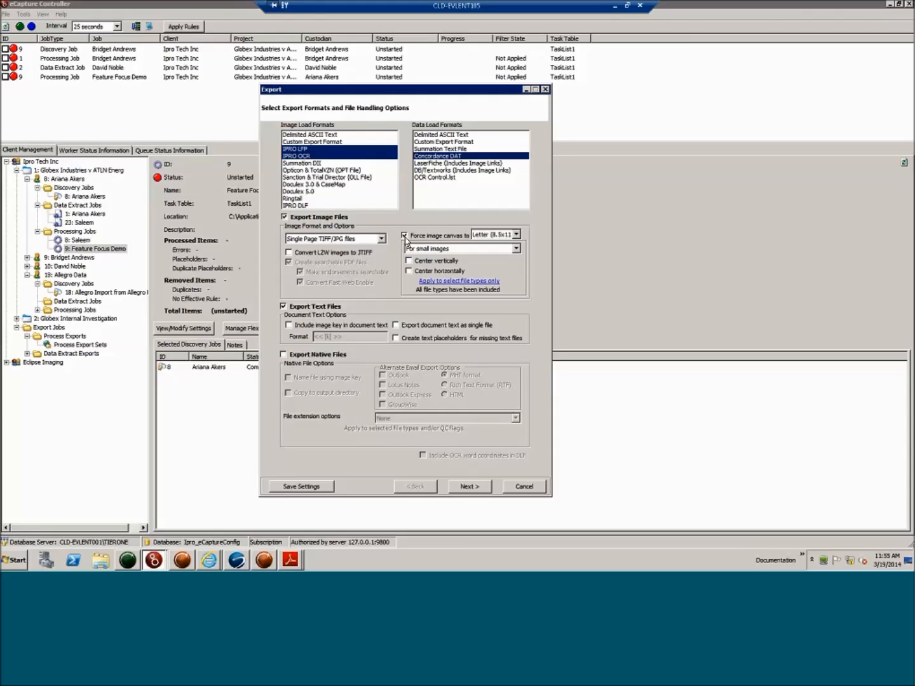
left_click(434, 251)
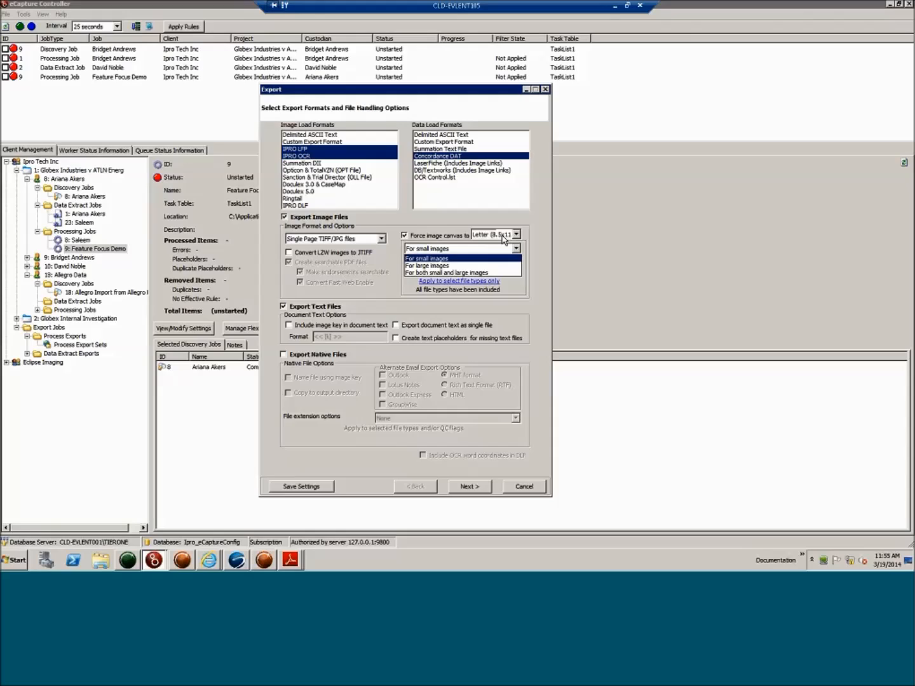
left_click(437, 266)
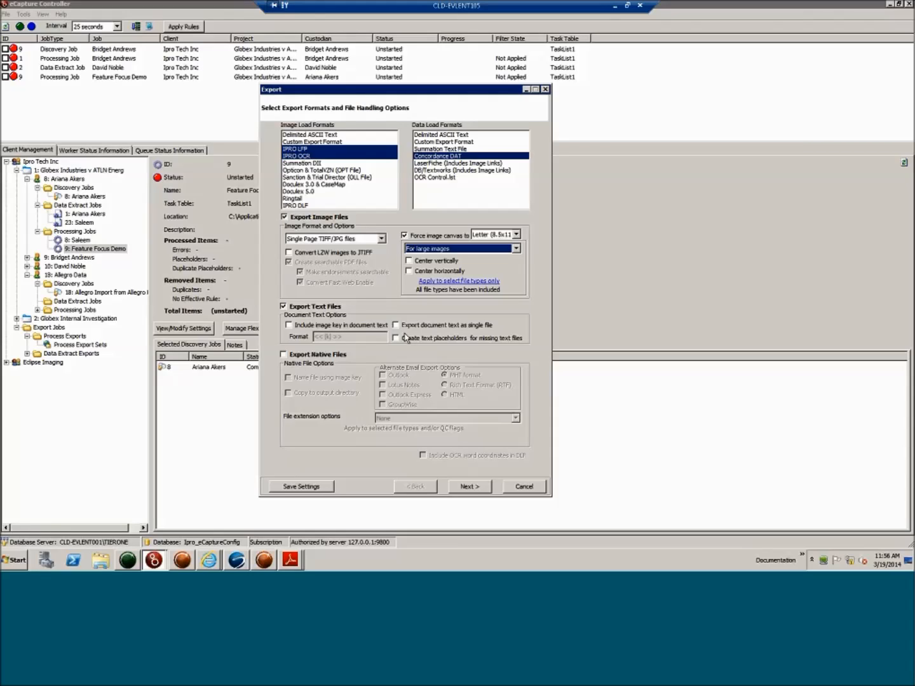
Step: Include the image key in document text with format << [k] [p] >>, export text as single files, and create placeholders for missing text
left_click(331, 326)
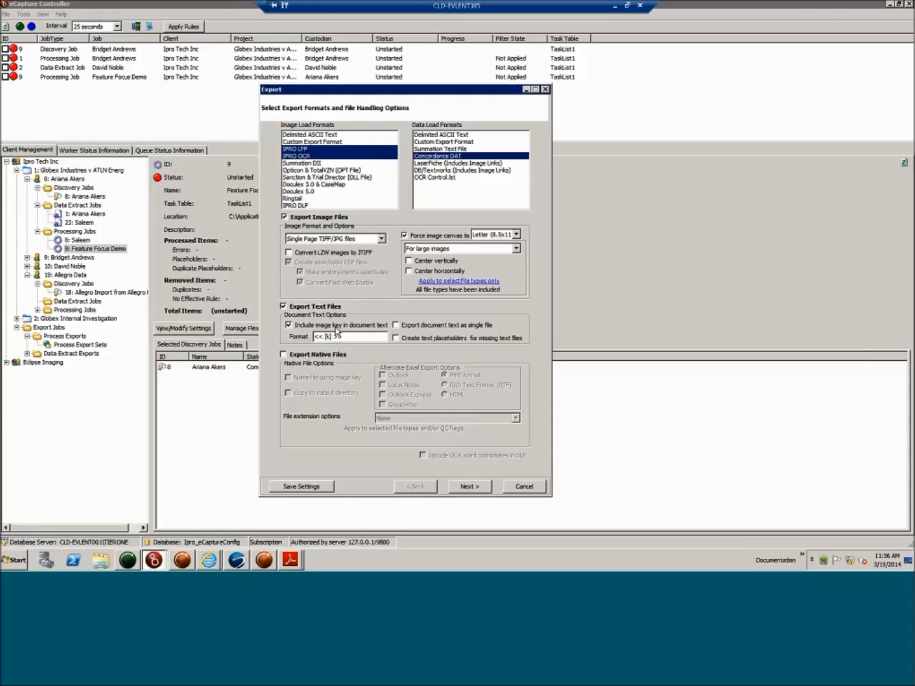
mouse_move(339, 336)
mouse_move(346, 394)
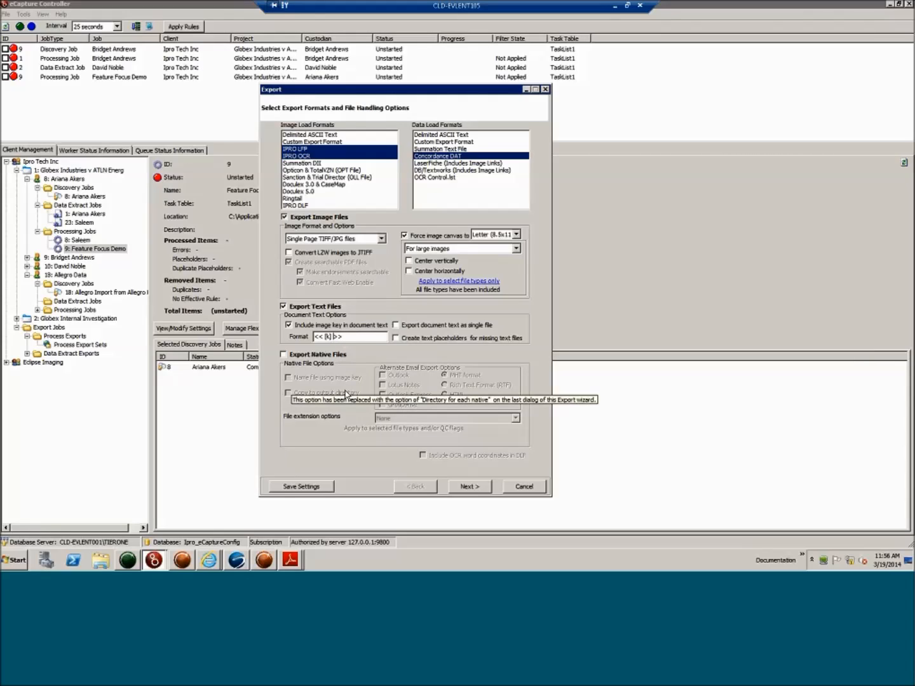
type("[pb")
type("]")
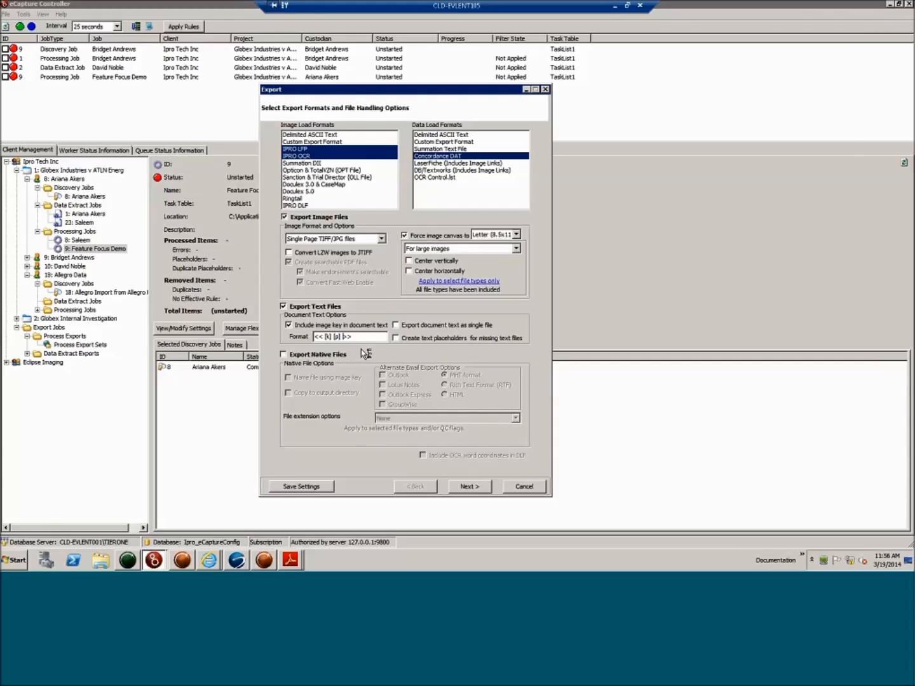
left_click(411, 341)
left_click(416, 329)
Step: Enable native file export and limit it to the Microsoft Excel and Spreadsheet file types
left_click(283, 355)
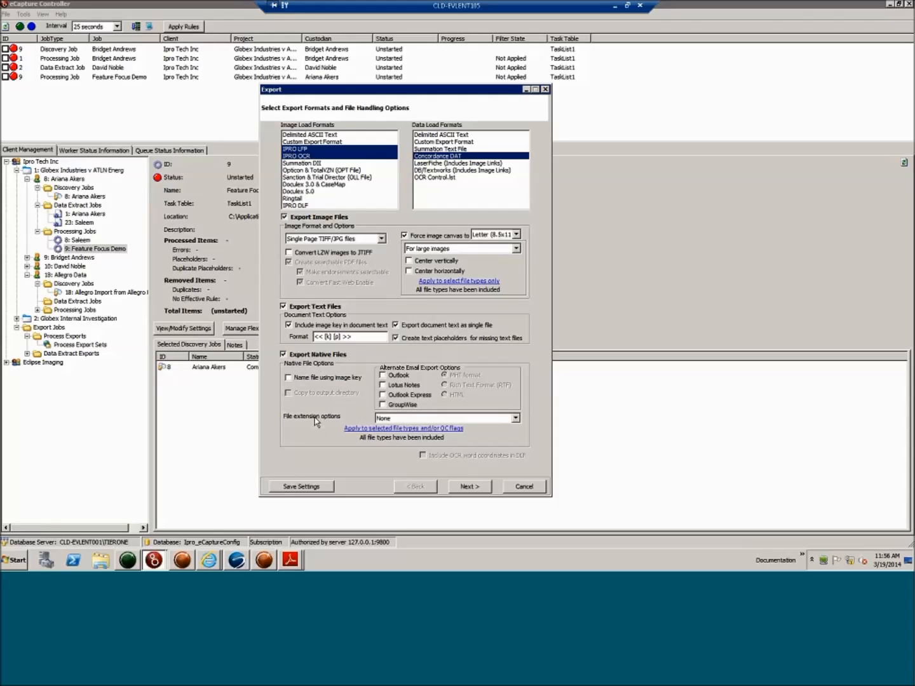
left_click(393, 429)
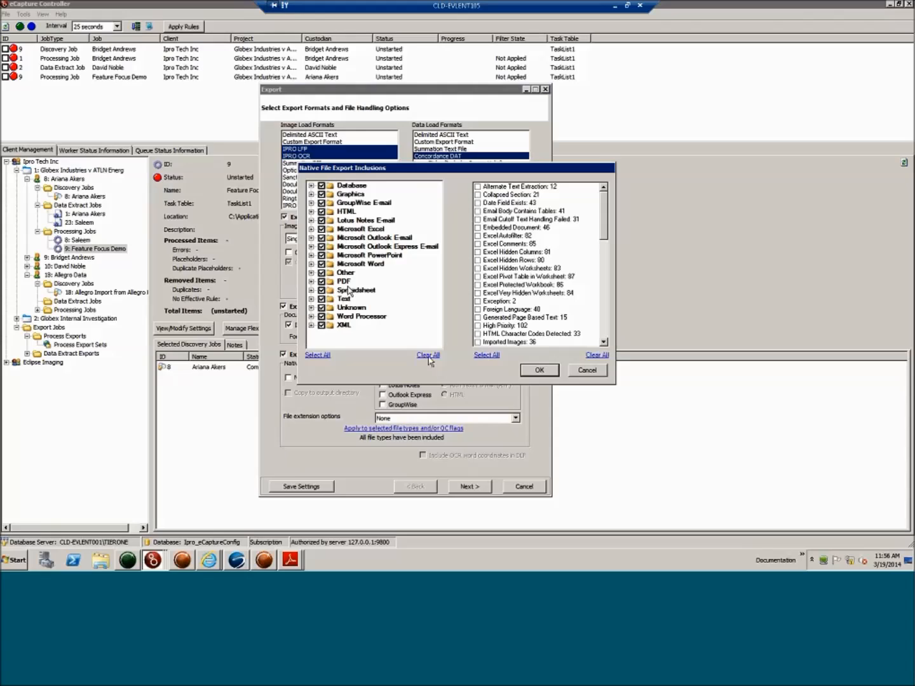
left_click(428, 355)
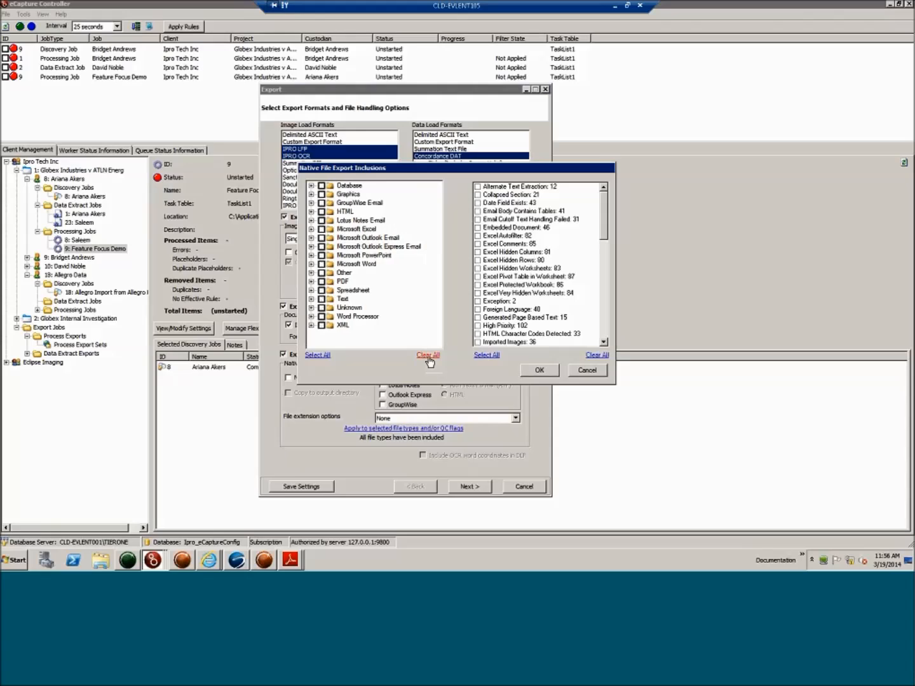
left_click(322, 230)
left_click(322, 291)
scroll(552, 255, "down", 15)
left_click_drag(599, 307, 602, 200)
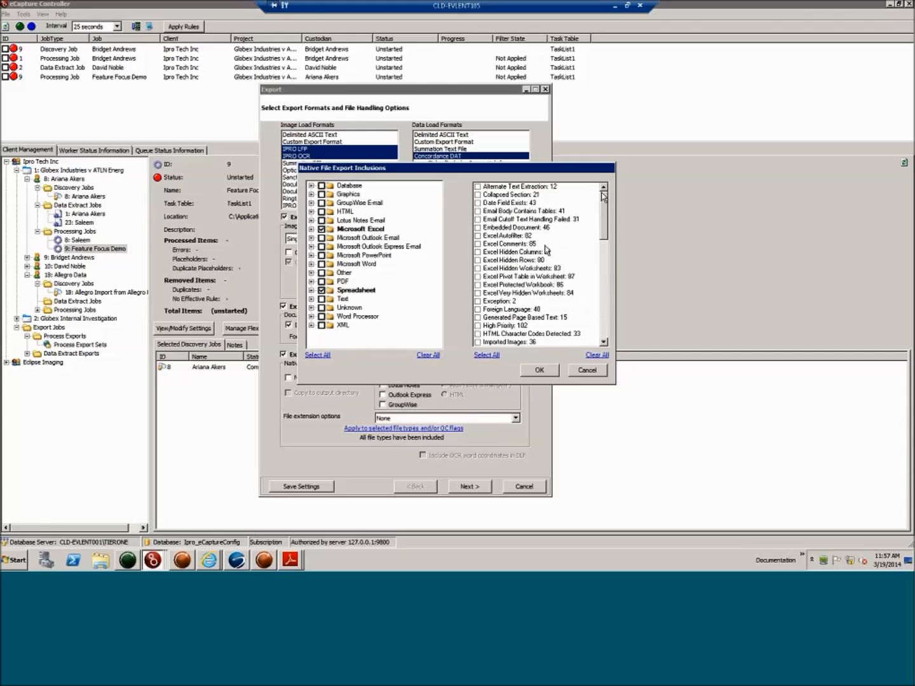
left_click(311, 229)
left_click_drag(439, 221, 438, 187)
left_click(312, 229)
left_click(539, 370)
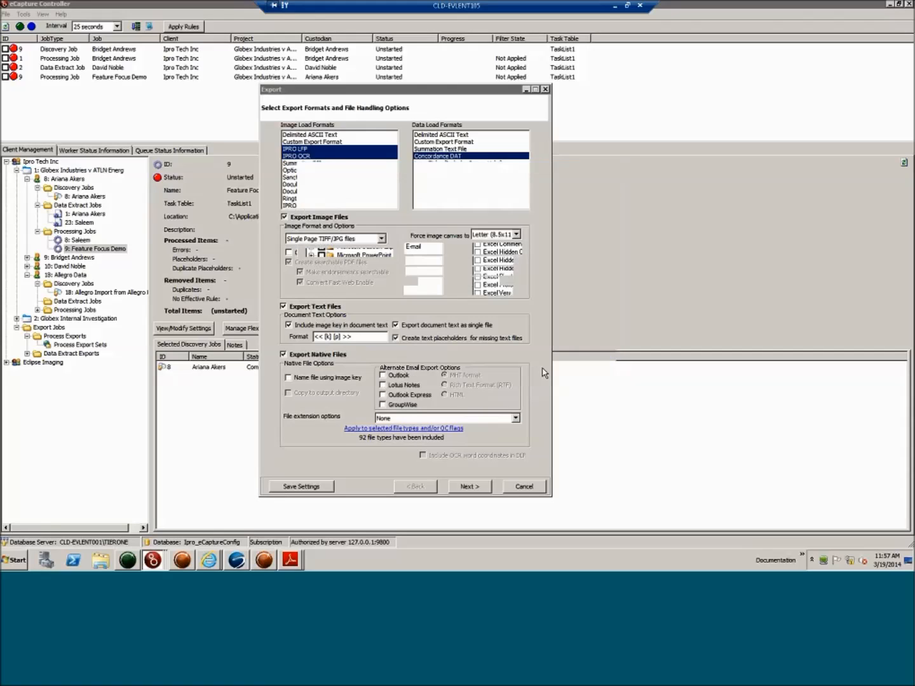
Step: Set the alternate email export to Lotus Notes only, in Rich Text Format (RTF)
left_click(383, 376)
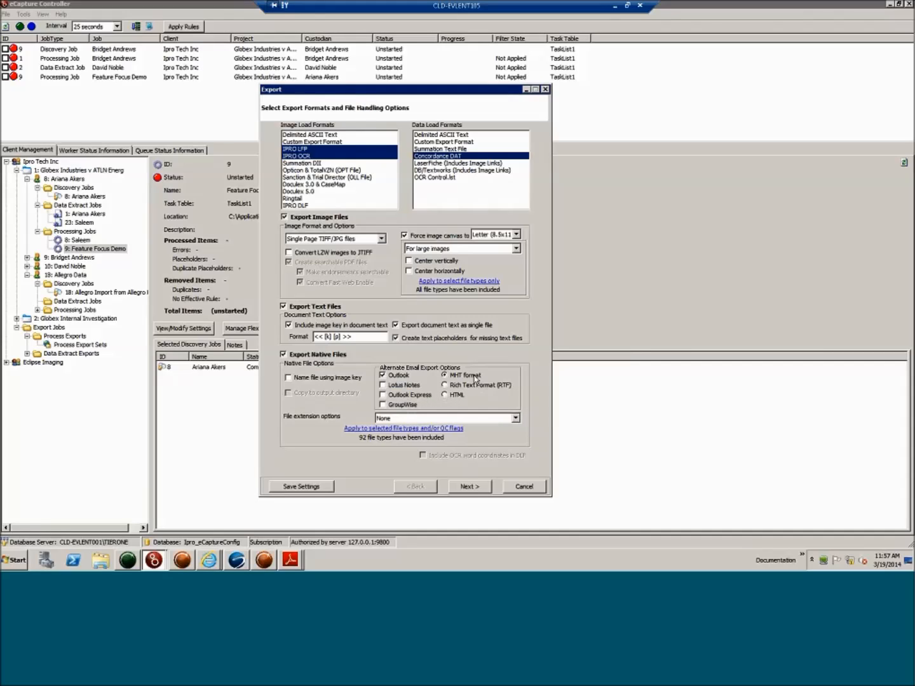
left_click(452, 397)
left_click(383, 384)
left_click(382, 385)
left_click(444, 385)
Step: Try the native file extension options, choose Append corrected extensions, and continue to the export field selection
left_click(419, 419)
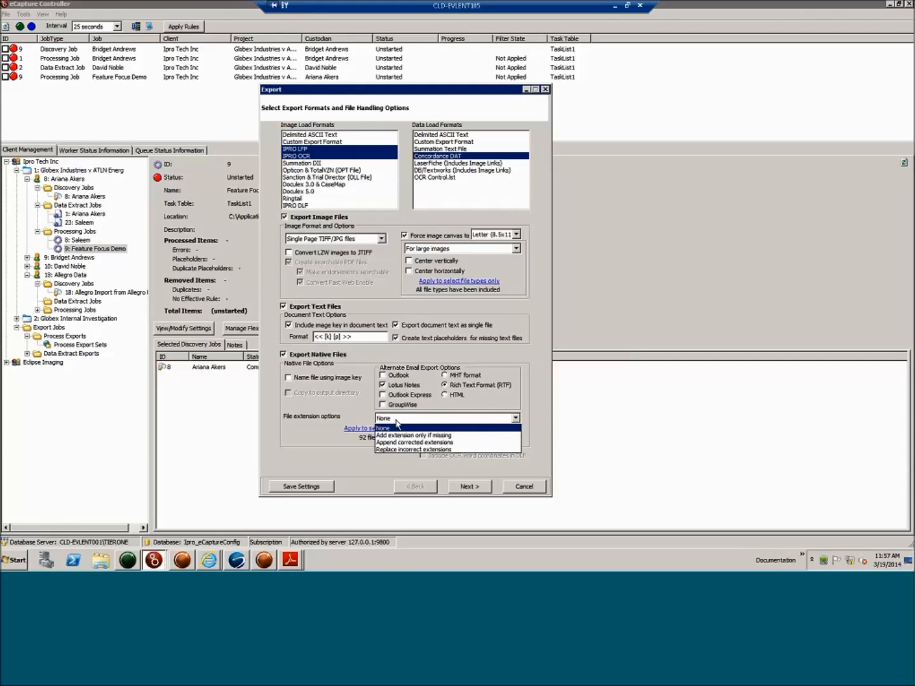
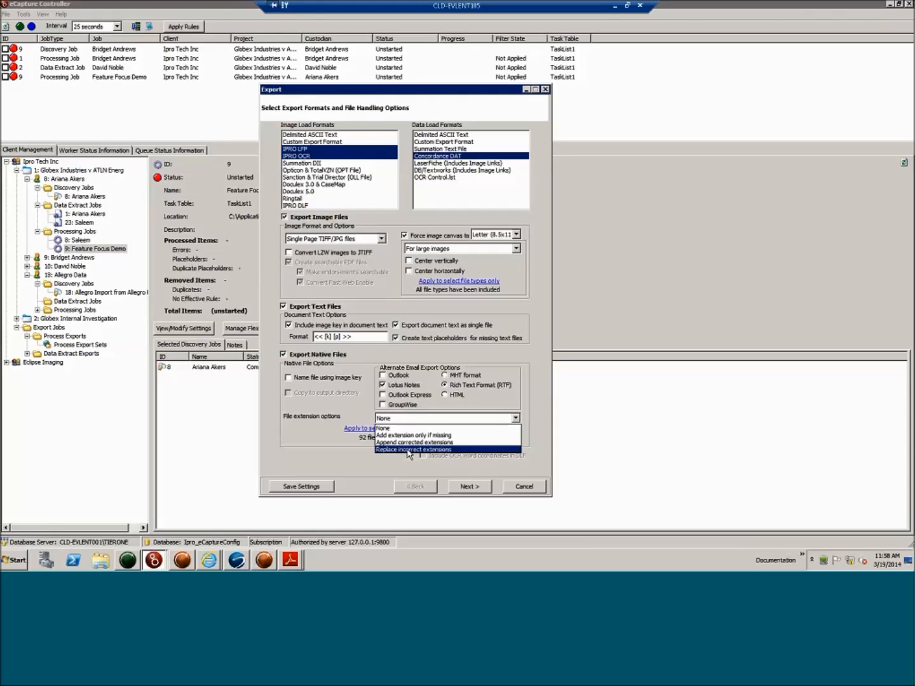
left_click(409, 449)
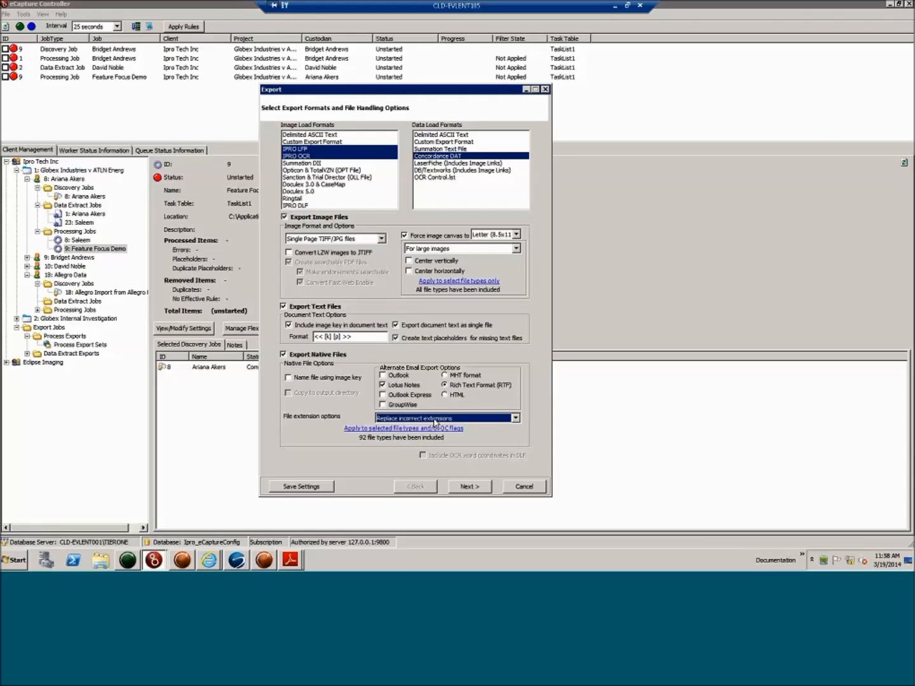
left_click(435, 420)
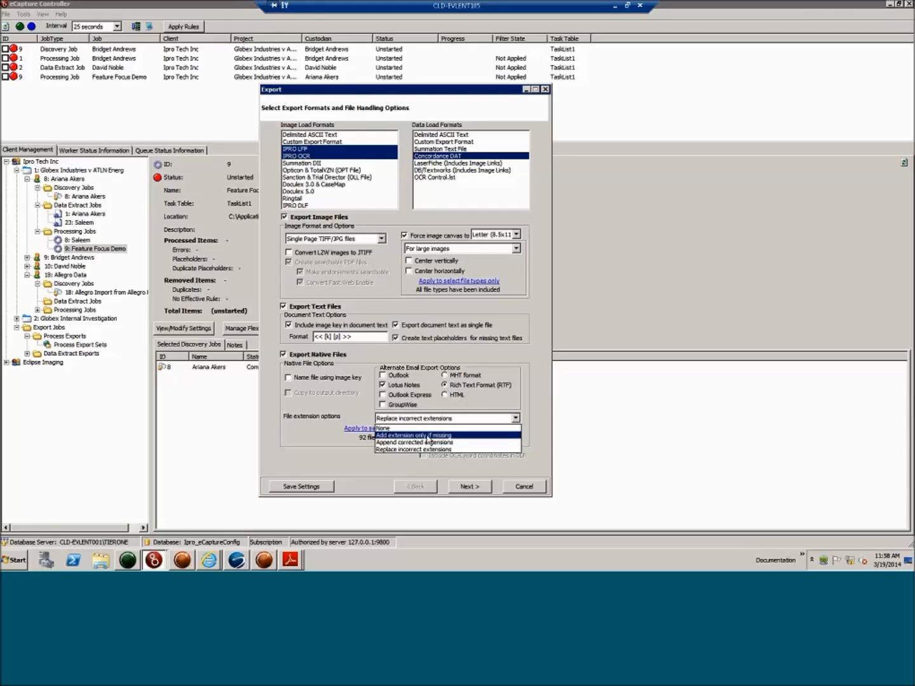
left_click(428, 436)
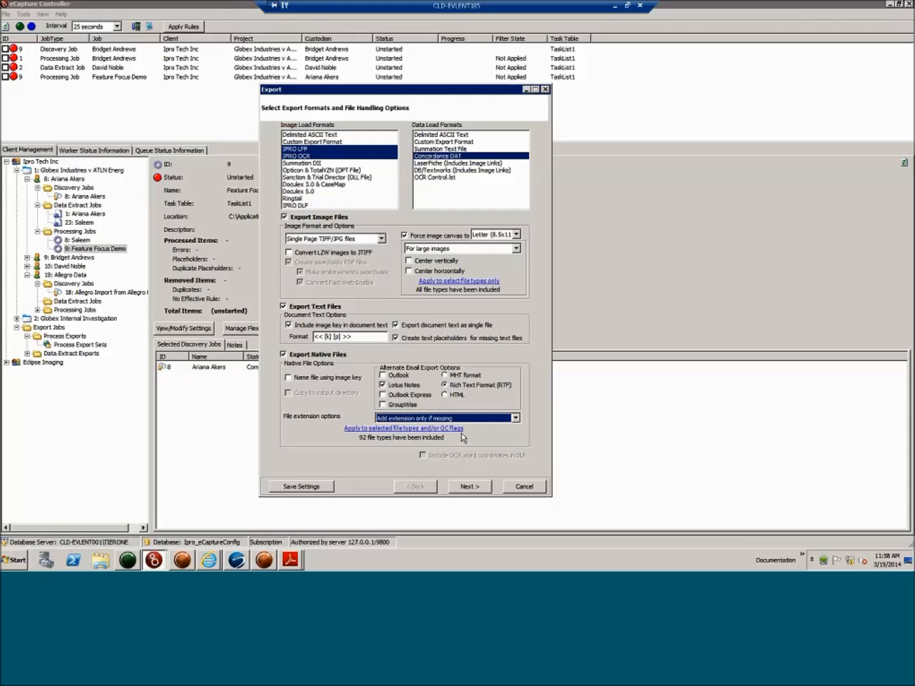
left_click(455, 419)
left_click(455, 443)
left_click(480, 486)
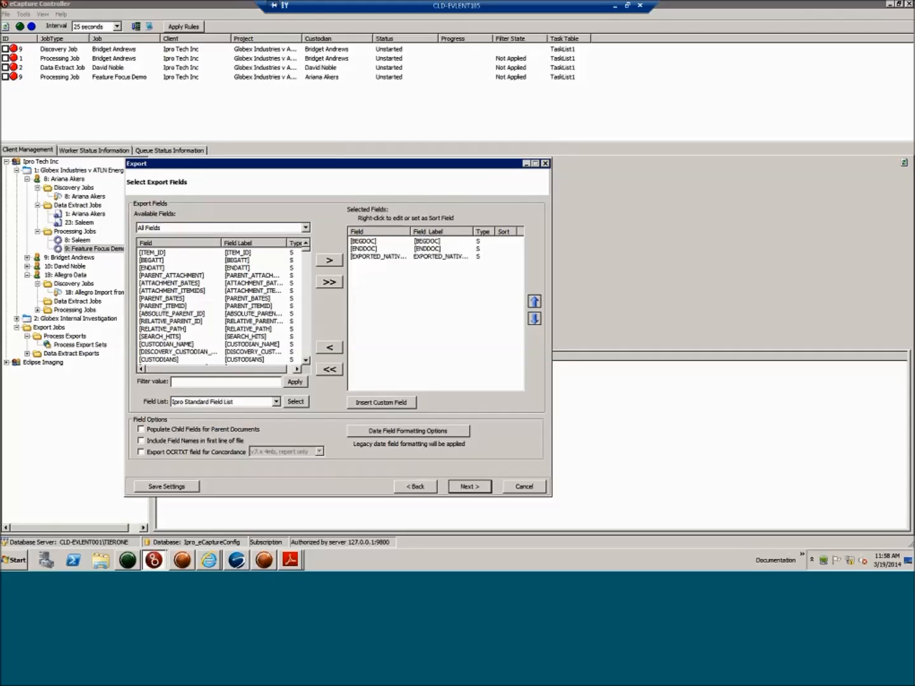
Step: Examine the available field lists and the System and Metadata categories of the available export fields
left_click(275, 401)
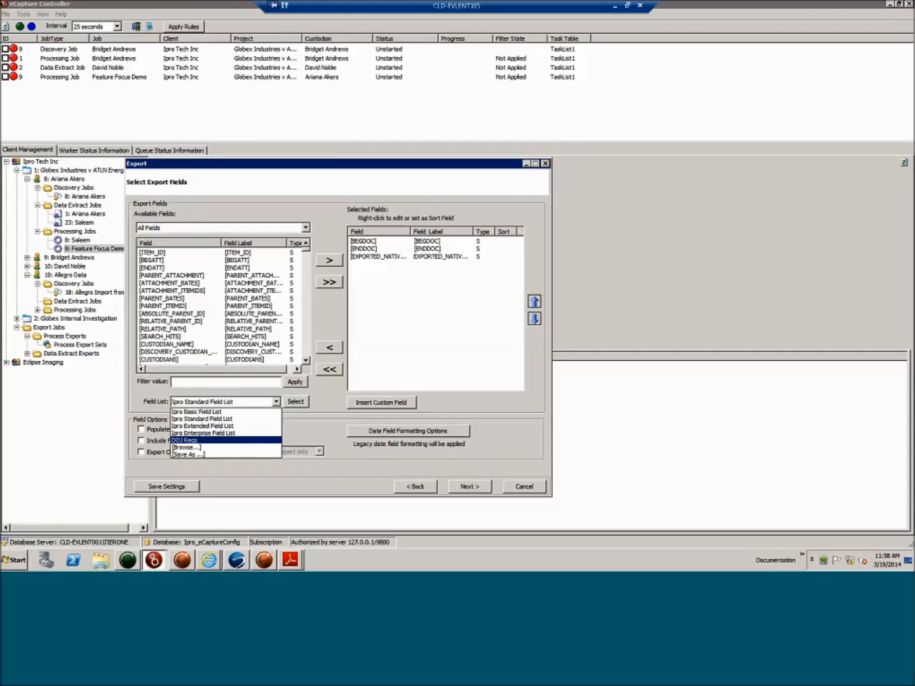
left_click(233, 265)
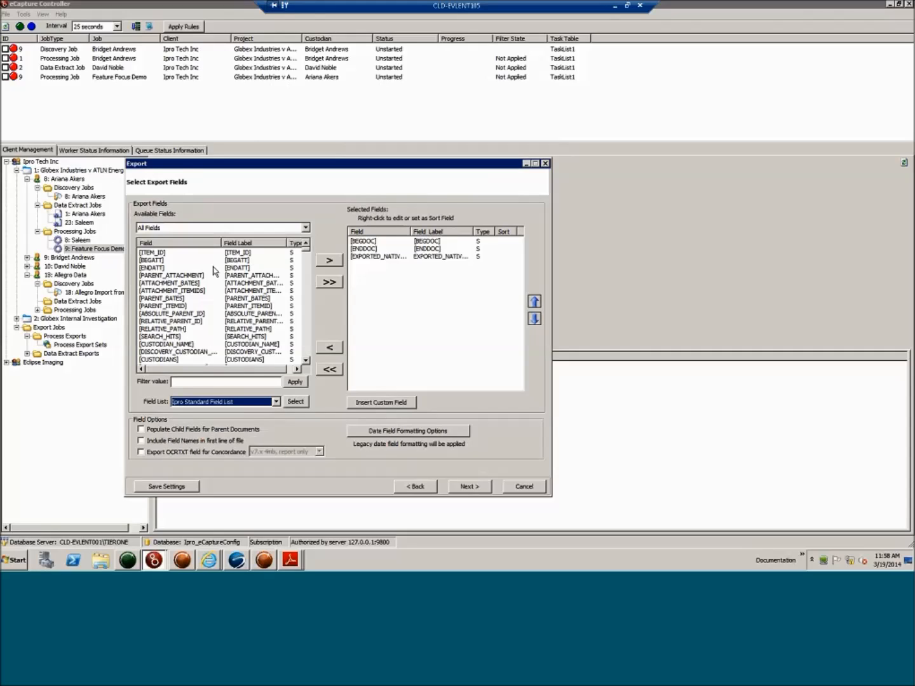
left_click(305, 227)
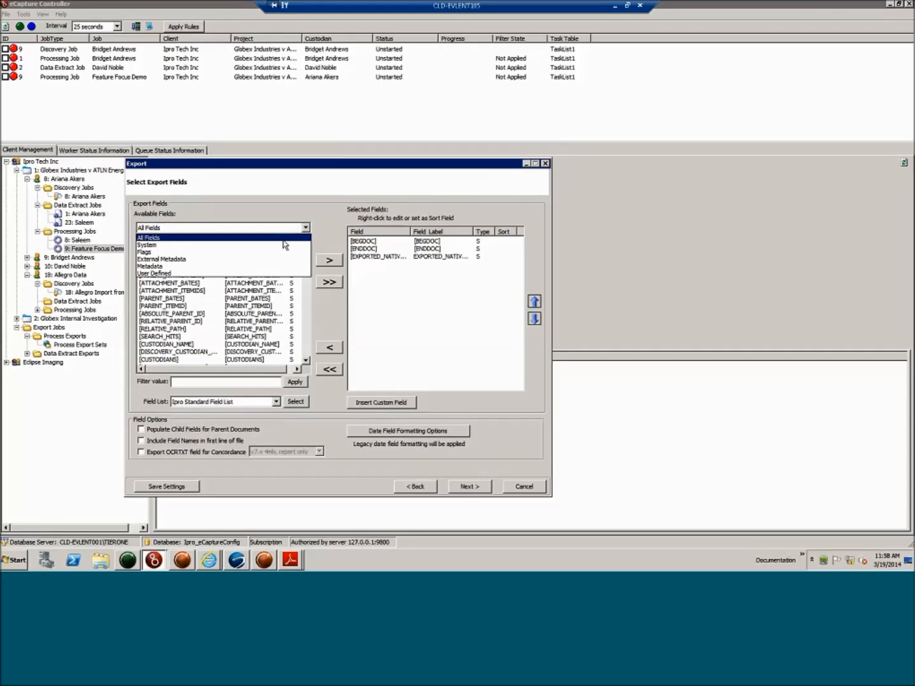
left_click(284, 245)
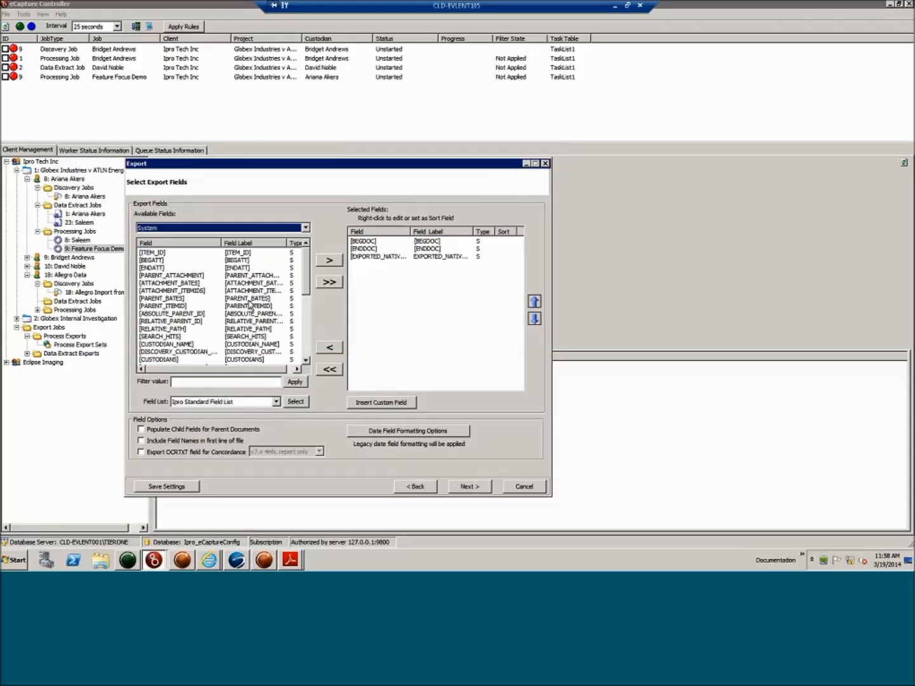
left_click(249, 306)
scroll(191, 298, "down", 1)
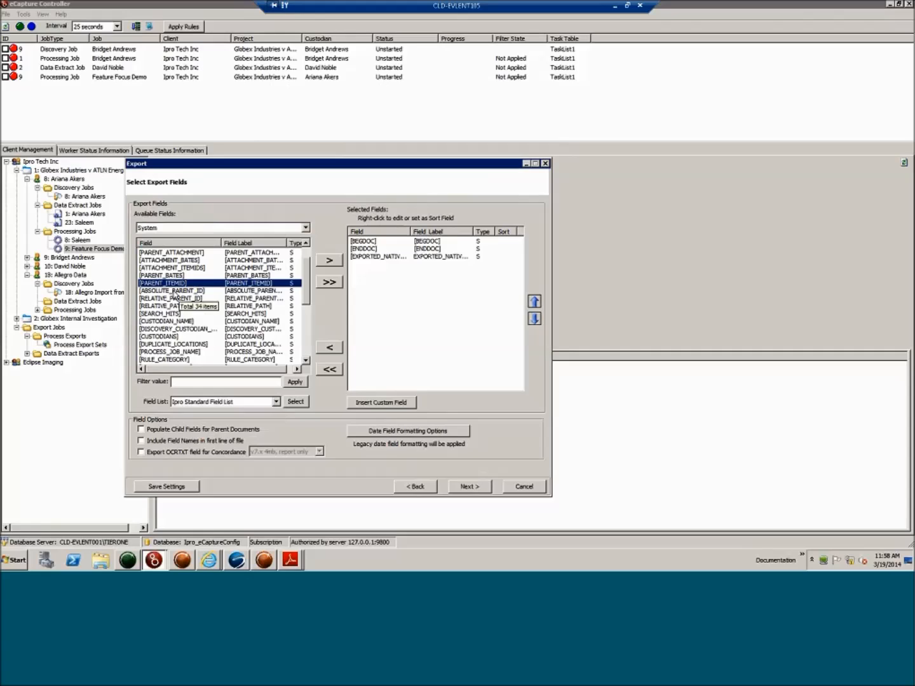
left_click(179, 337)
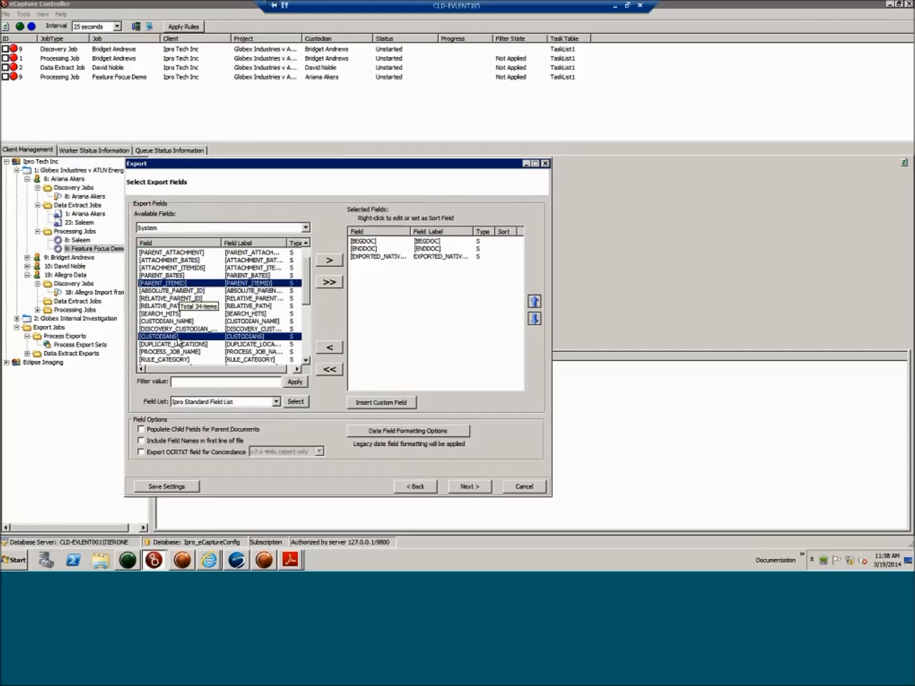
left_click(305, 228)
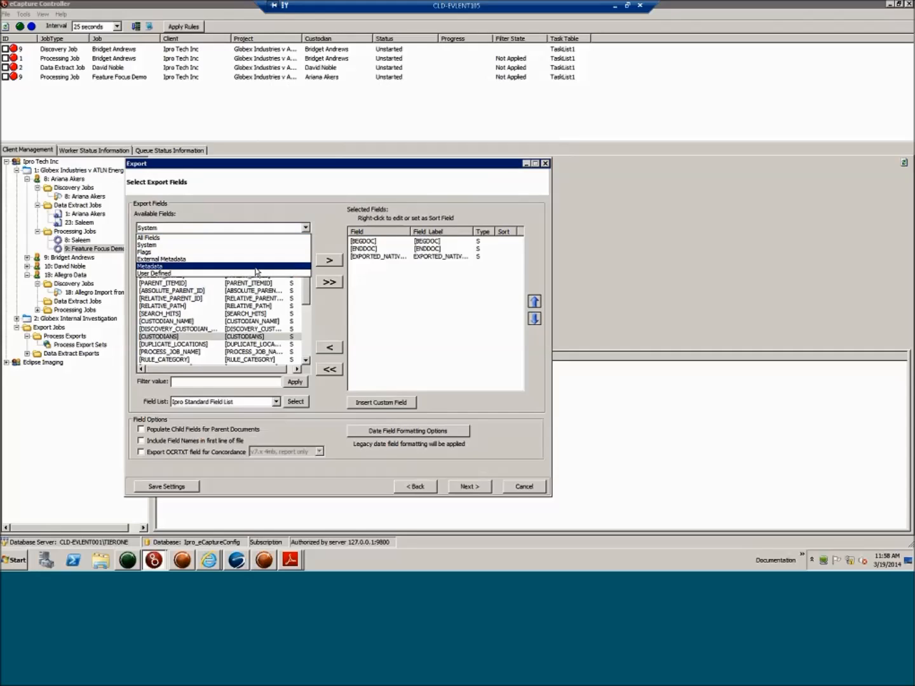
left_click(256, 266)
left_click(182, 270)
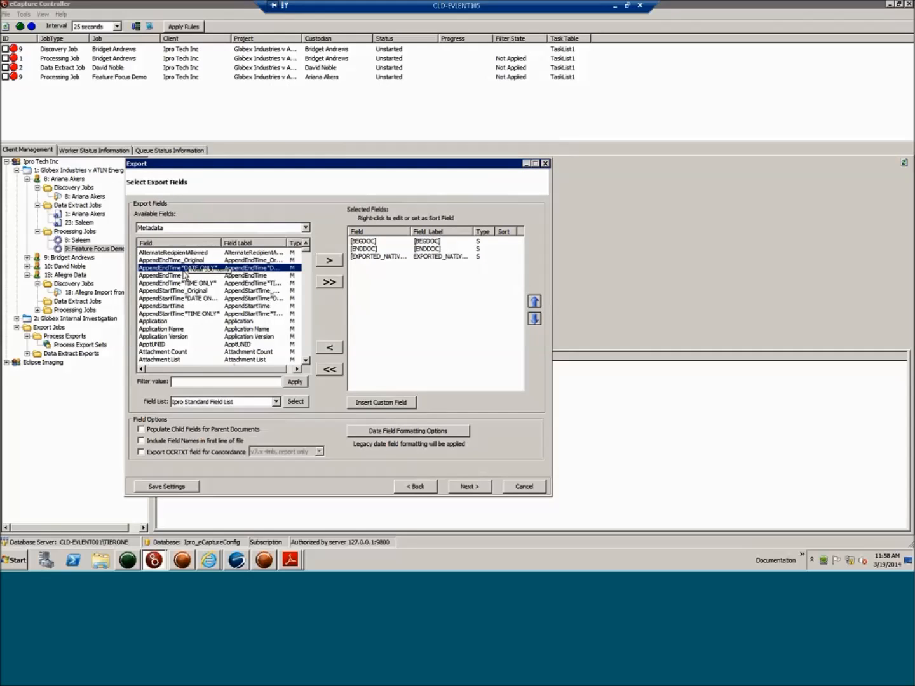
Step: Examine the available export fields in the Flags and External Metadata categories
left_click(230, 228)
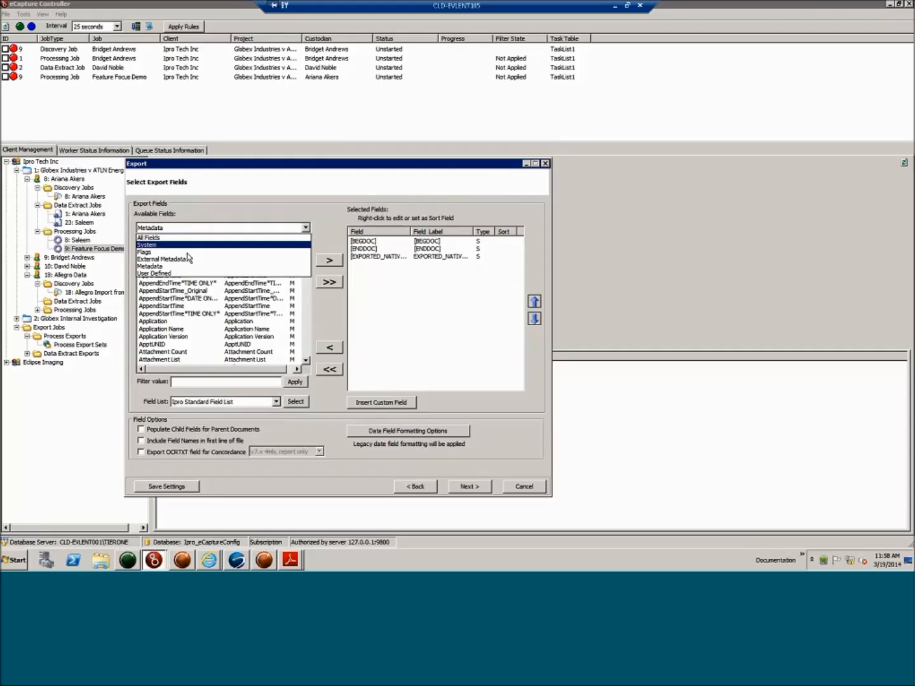
left_click(183, 253)
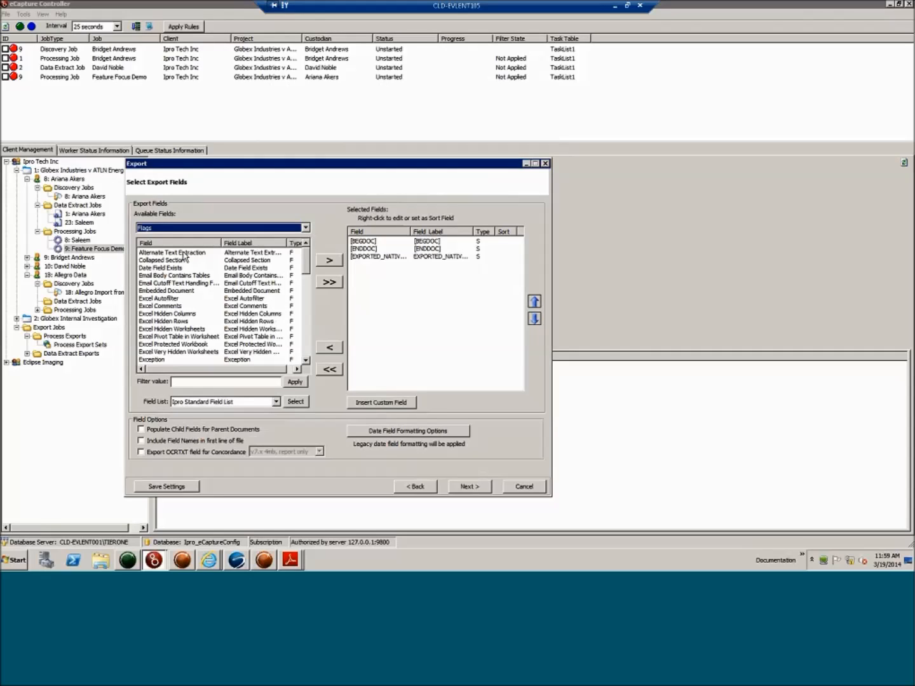
left_click(181, 307)
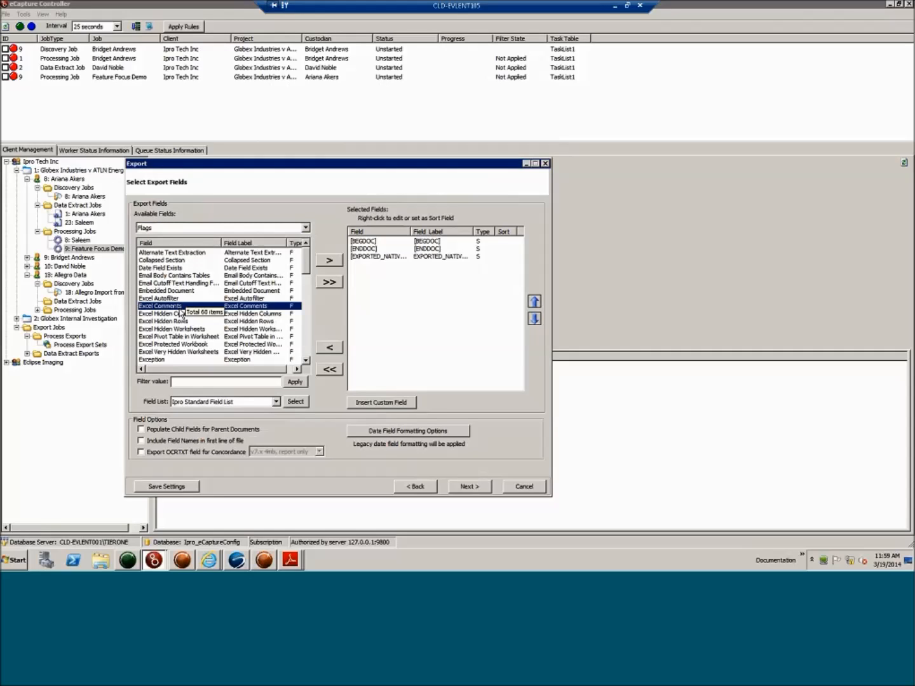
left_click(201, 227)
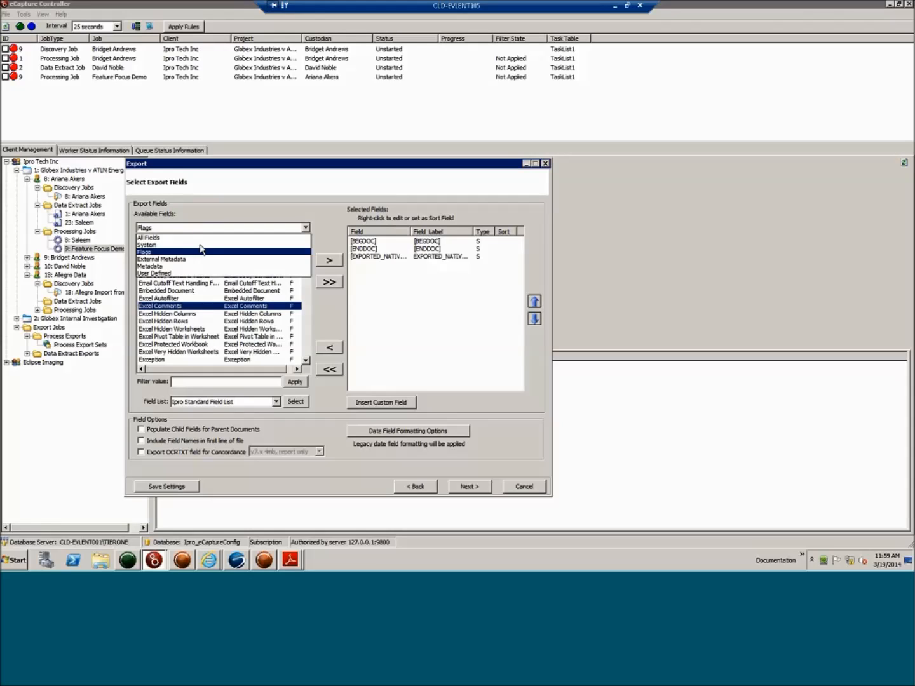
left_click(195, 259)
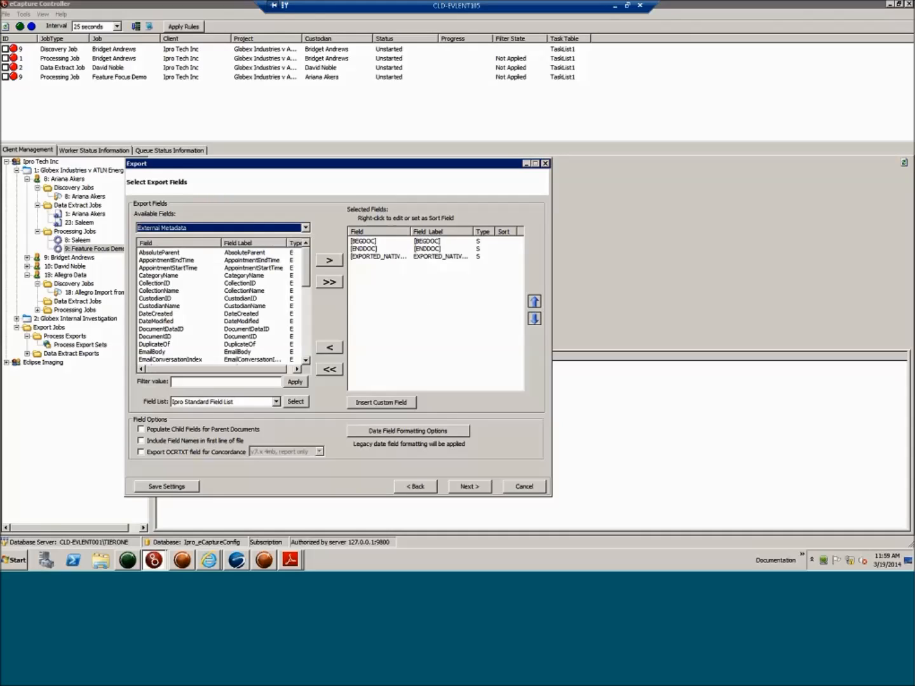
scroll(303, 334, "down", 7)
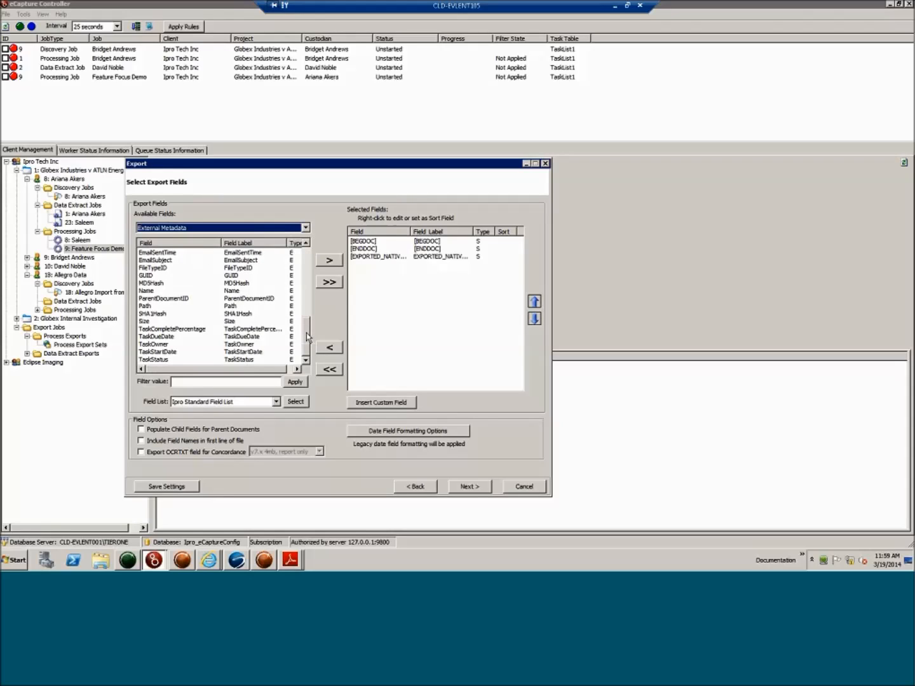
Step: Load the Ipro Standard Field List template into the selected export fields, replacing the current selections
left_click(276, 401)
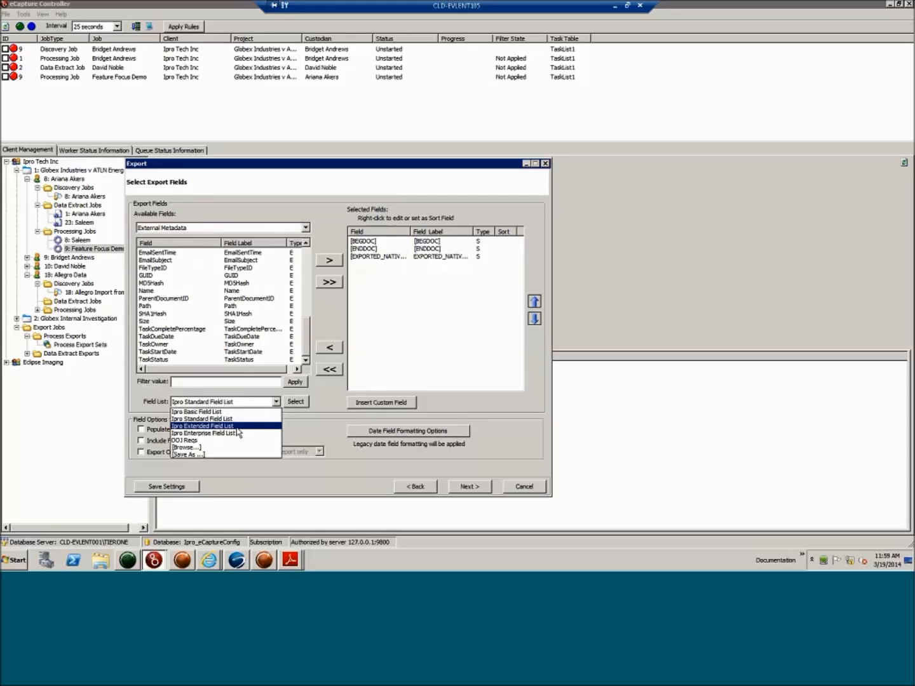
left_click(264, 419)
left_click(295, 402)
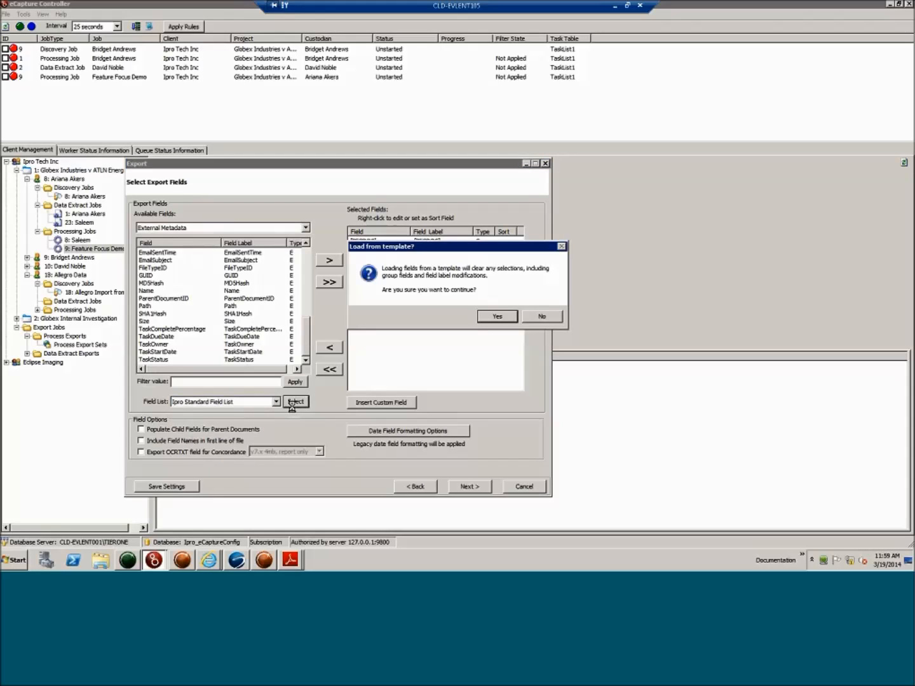
left_click(500, 317)
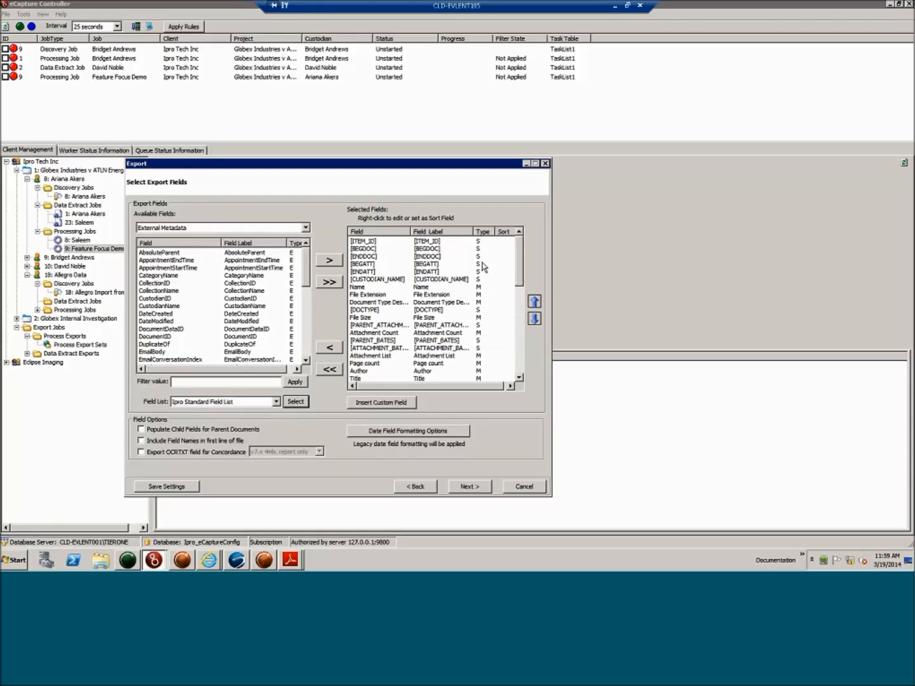
Step: Review the SORT_DATE group field's component date fields and output setting, and check the sort field option for MD5 Hash
left_click_drag(519, 273, 521, 352)
left_click(462, 287)
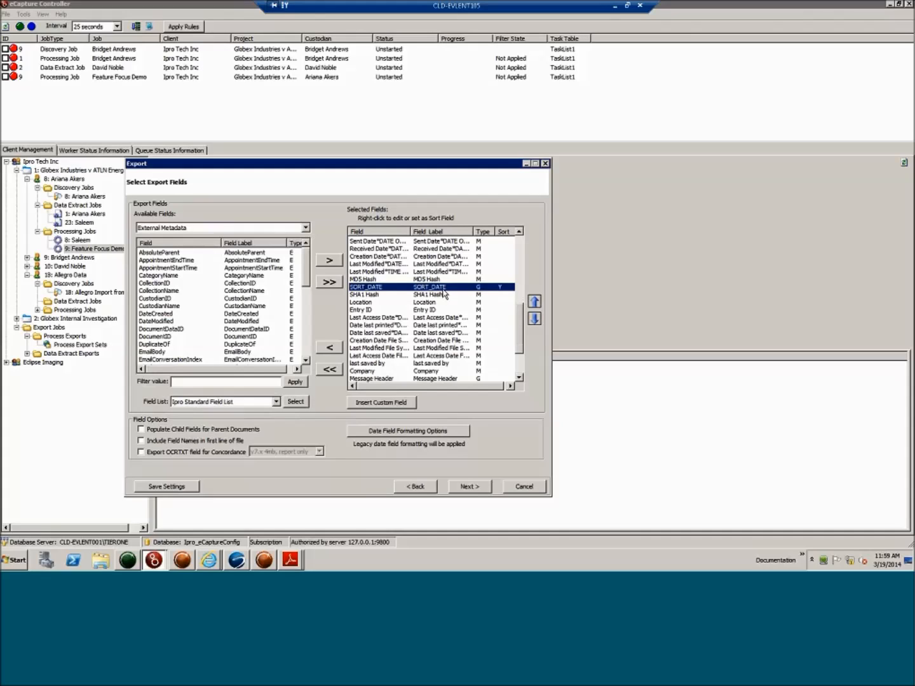
right_click(444, 289)
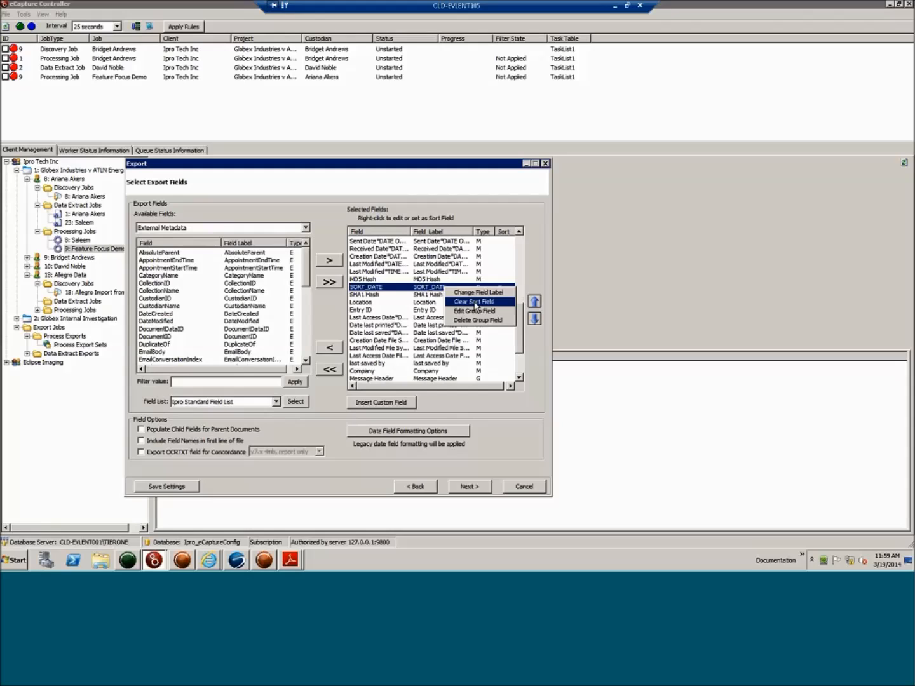
left_click(474, 311)
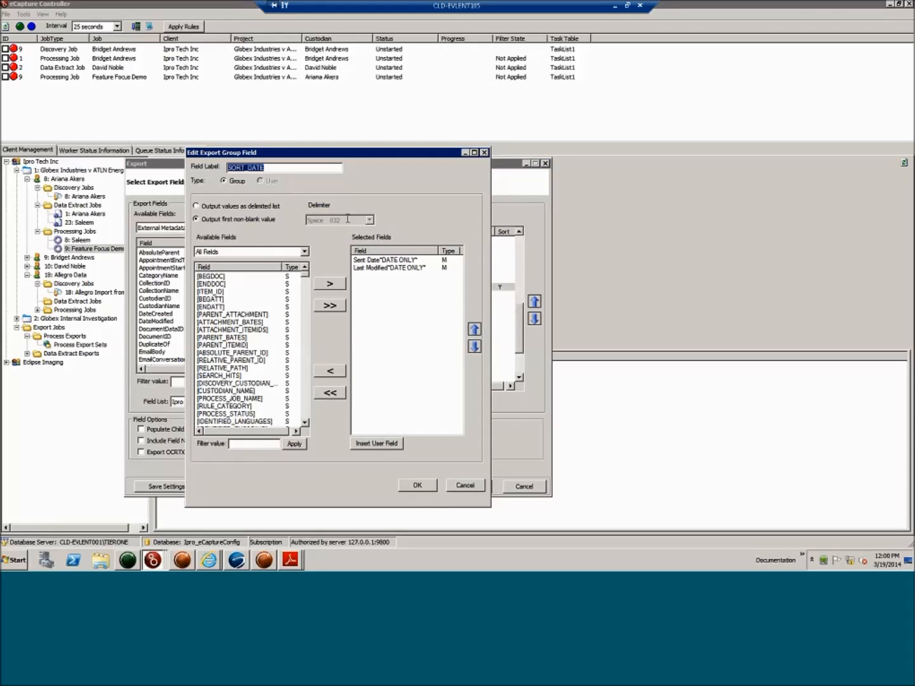
left_click(382, 261)
left_click(383, 268)
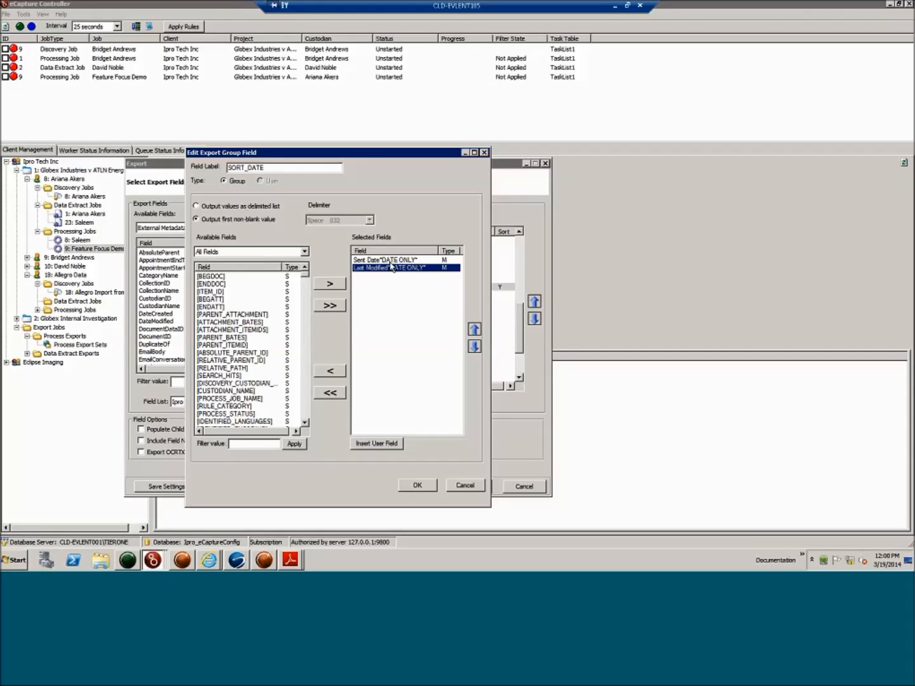
left_click(416, 484)
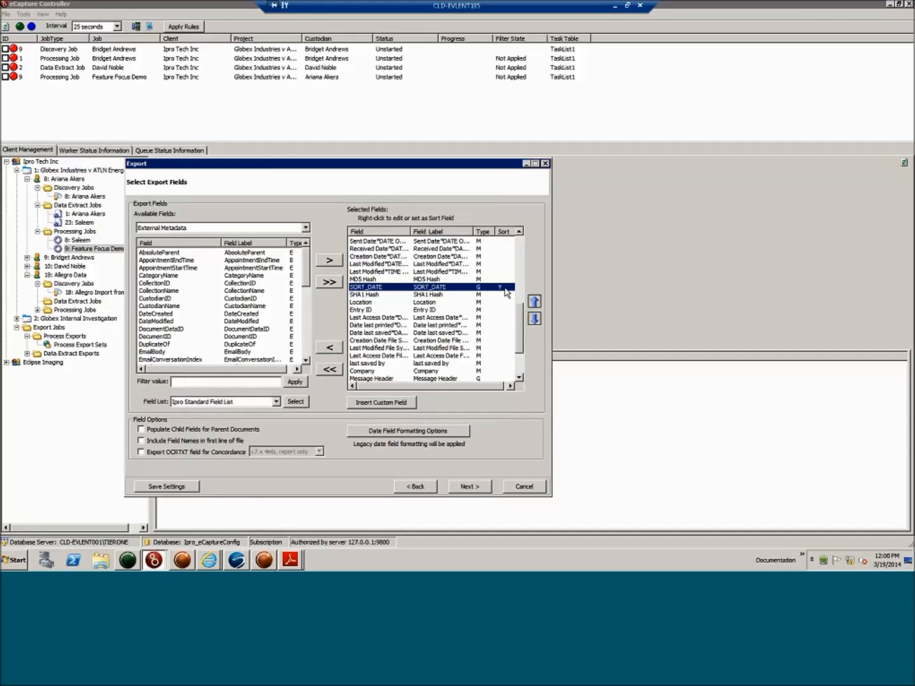
right_click(432, 280)
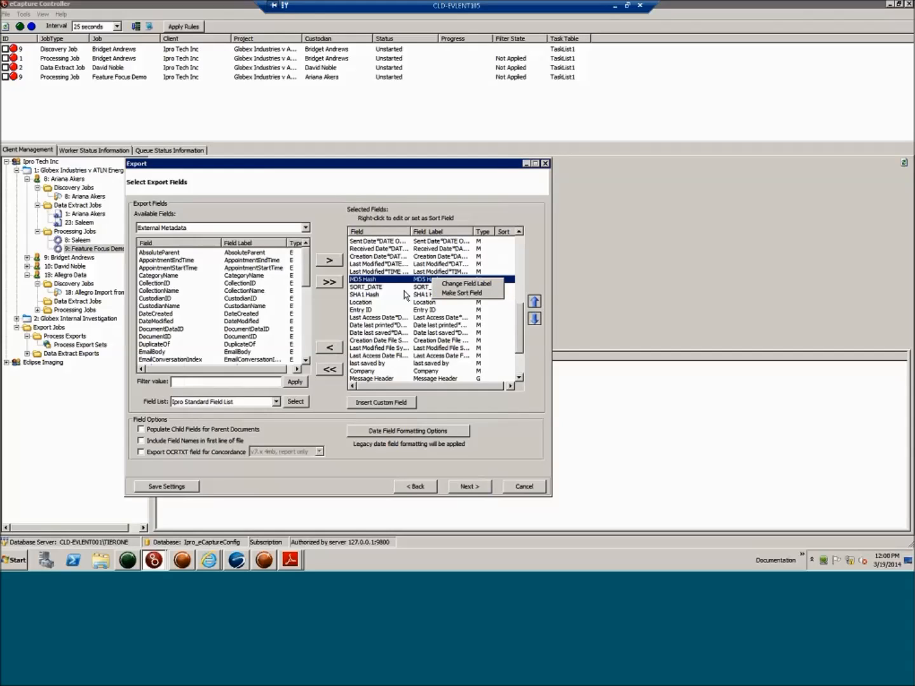
left_click(462, 294)
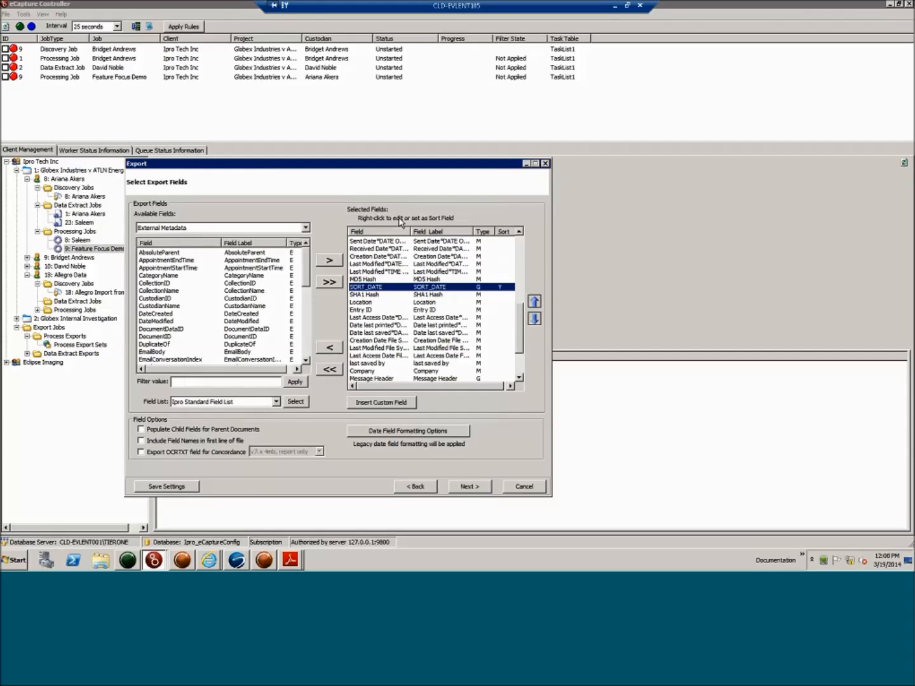
mouse_move(425, 223)
Step: Review the template types available for saving the selected fields as a field list, and close without saving
left_click(277, 403)
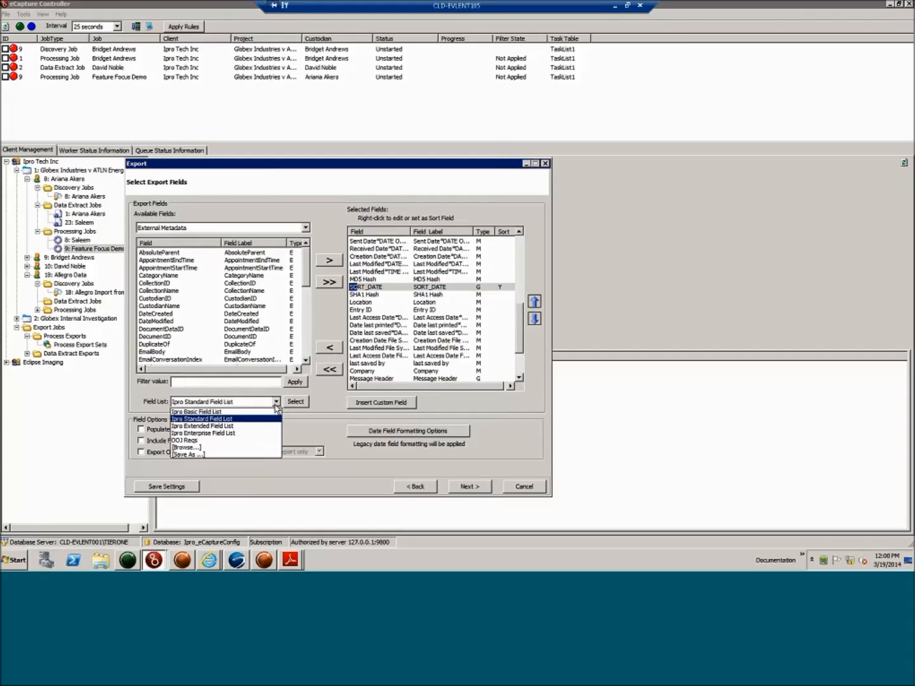
left_click(227, 453)
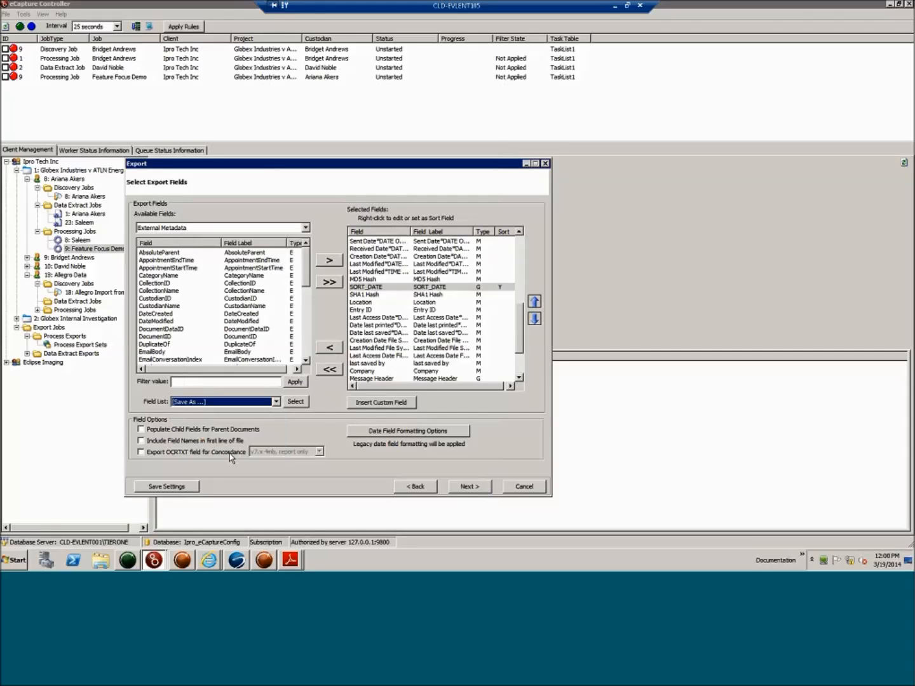
left_click(304, 407)
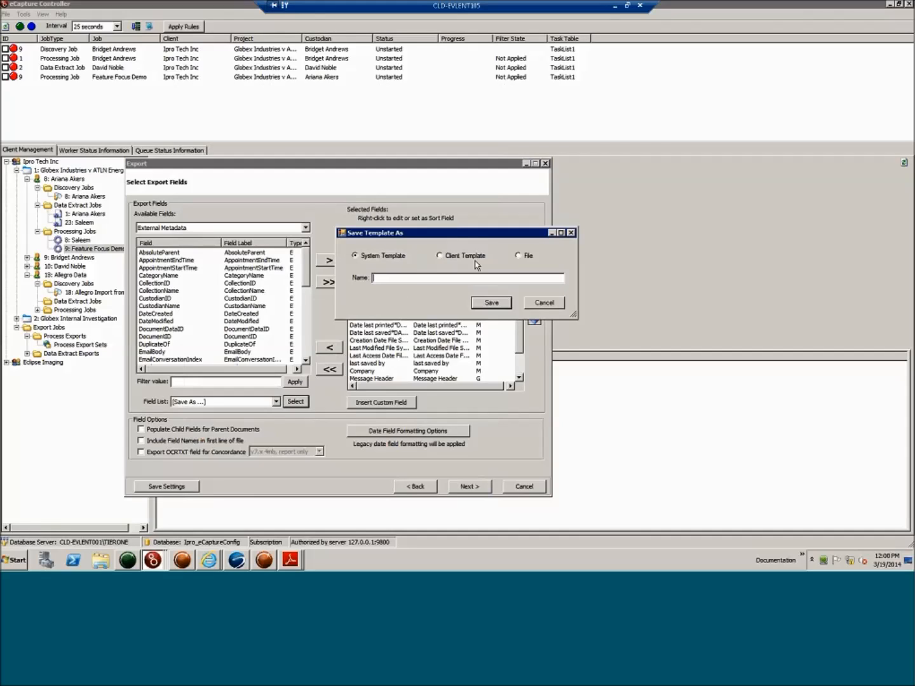
left_click(373, 260)
left_click(518, 255)
left_click(543, 303)
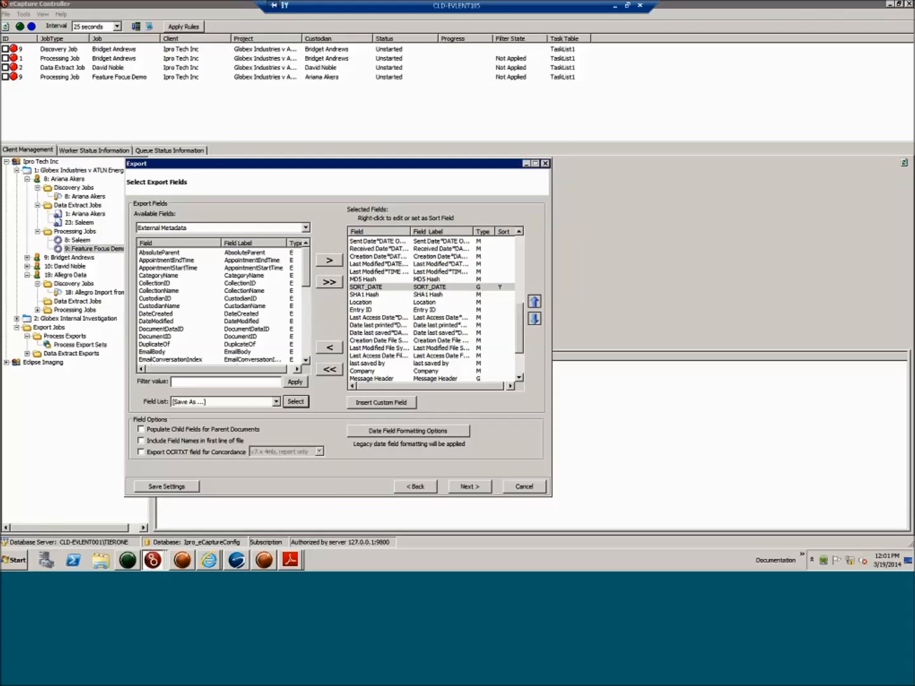
Step: Try the field options, including Export OCRTXT field for Concordance and its version and size choices, and leave them turned off
left_click(152, 432)
left_click(145, 431)
left_click(189, 443)
left_click(174, 453)
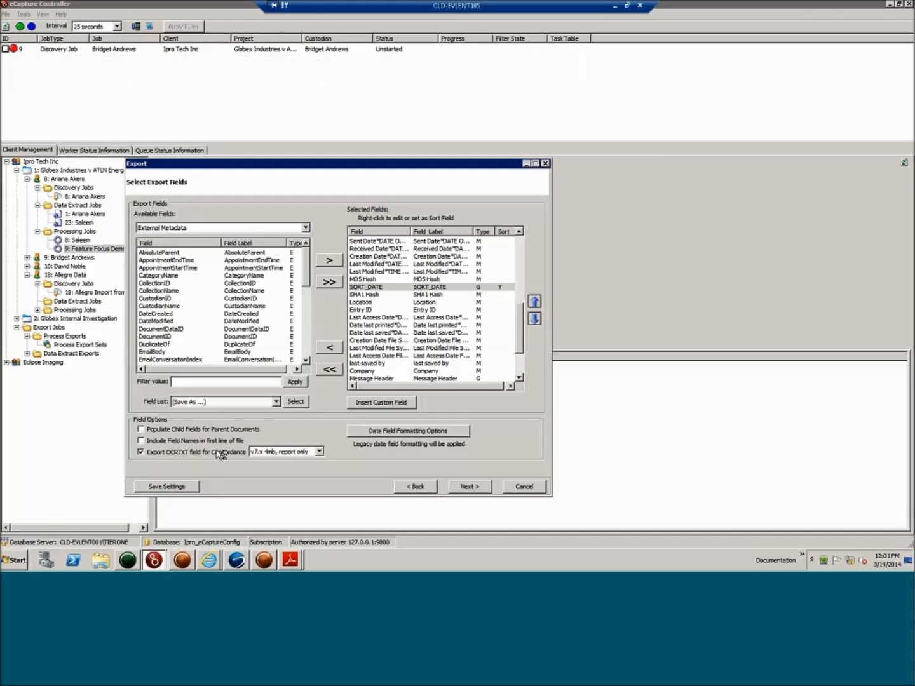
left_click(317, 452)
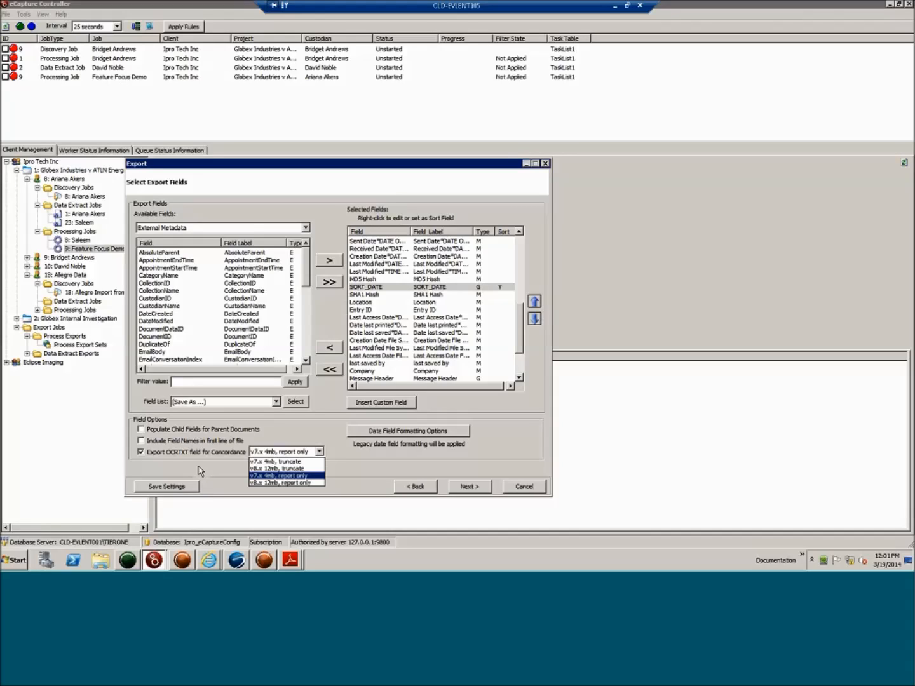
left_click(173, 453)
left_click(177, 453)
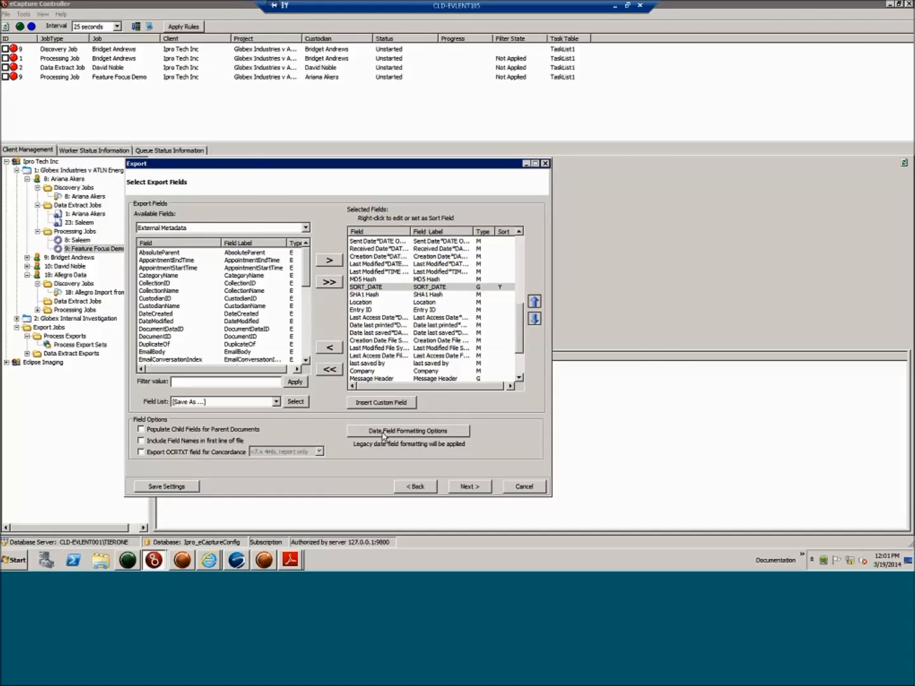
Step: Review the available formats in the date field formatting options and try the Resolve times to second precision option
left_click(383, 432)
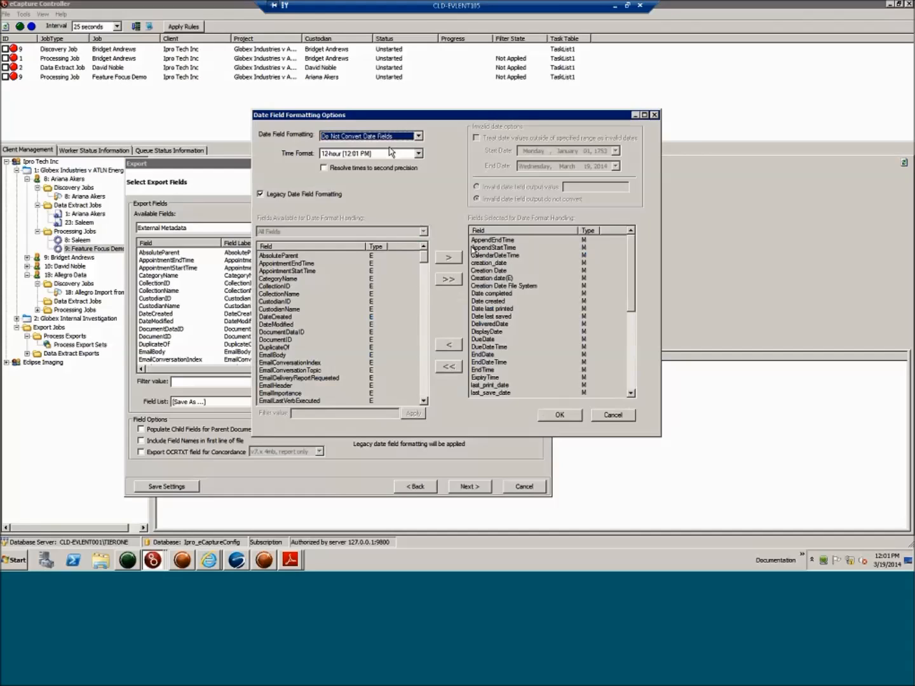
left_click(350, 138)
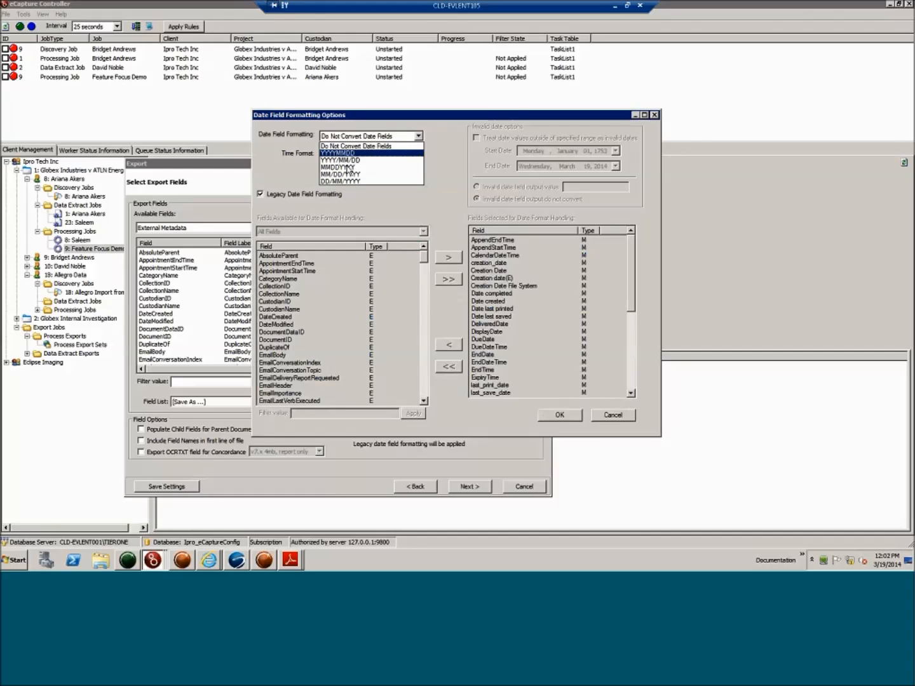
left_click(361, 144)
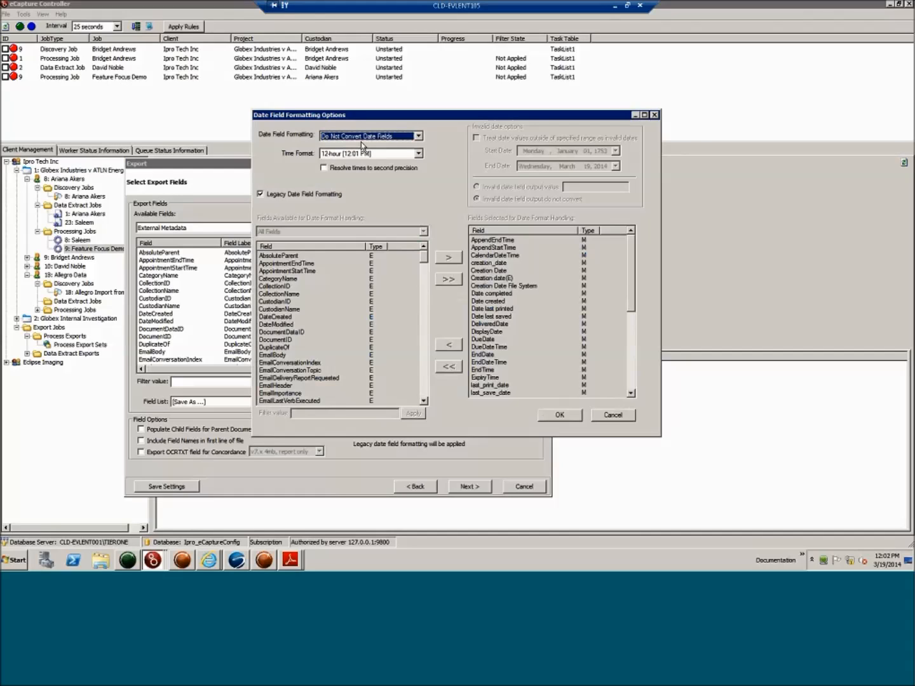
left_click(325, 168)
left_click(325, 168)
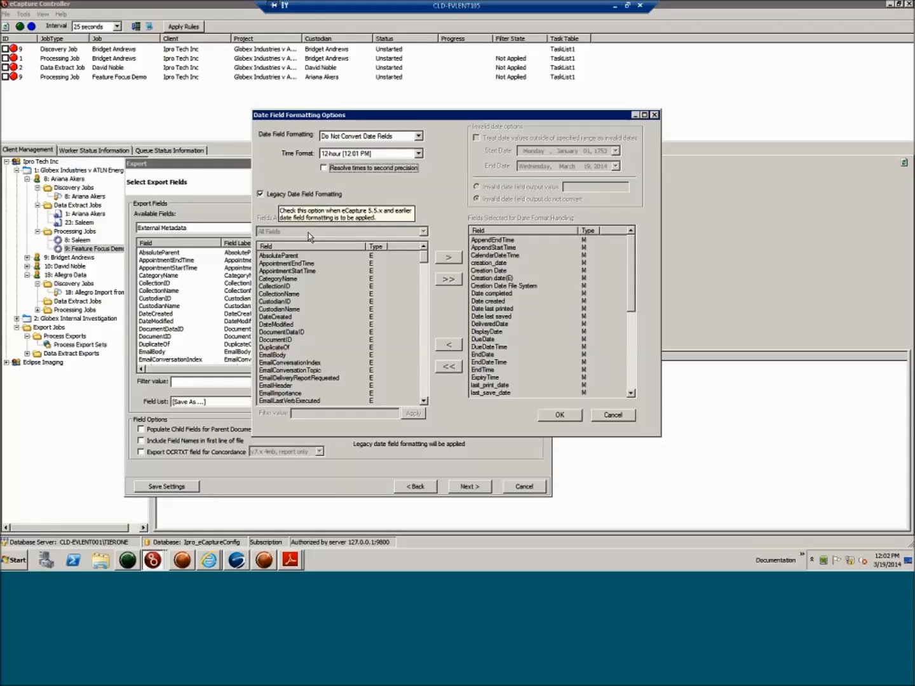
Step: Try turning off Legacy Date Field Formatting and treating date values outside a range starting September 01, 1980 as invalid
left_click(319, 197)
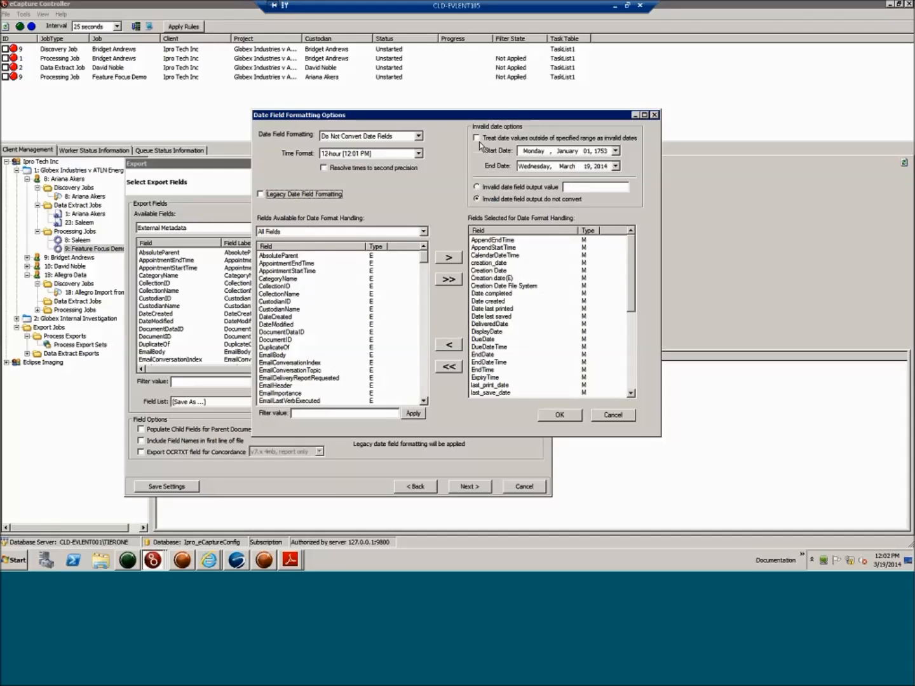
left_click(523, 140)
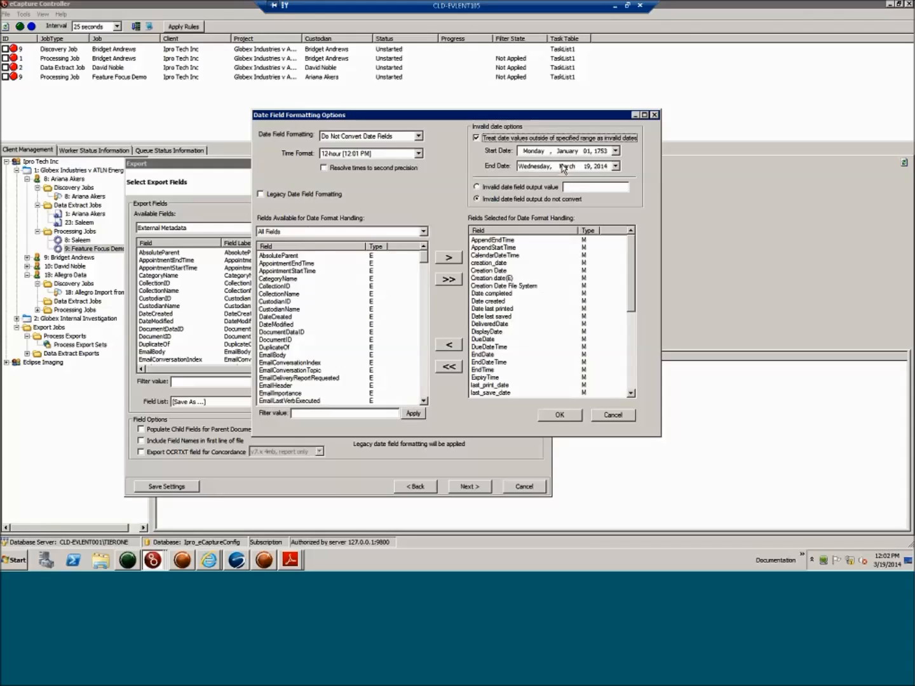
left_click(615, 151)
left_click(581, 165)
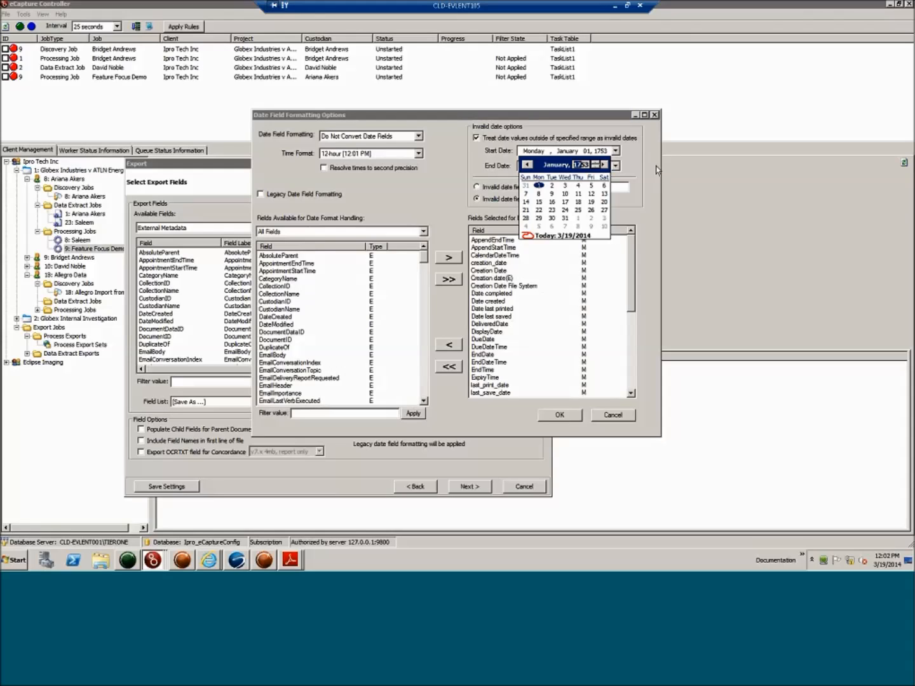
left_click(603, 164)
left_click(603, 165)
left_click(603, 165)
left_click(603, 165)
left_click(603, 165)
left_click(603, 164)
left_click(603, 165)
left_click(603, 165)
left_click(601, 156)
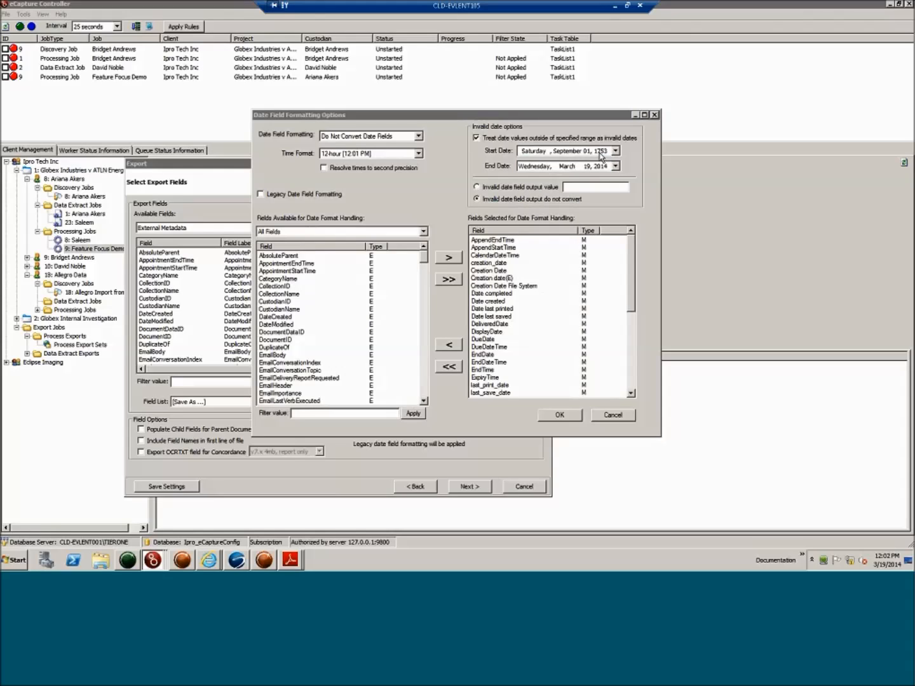
left_click(599, 153)
type("1980")
key("Tab")
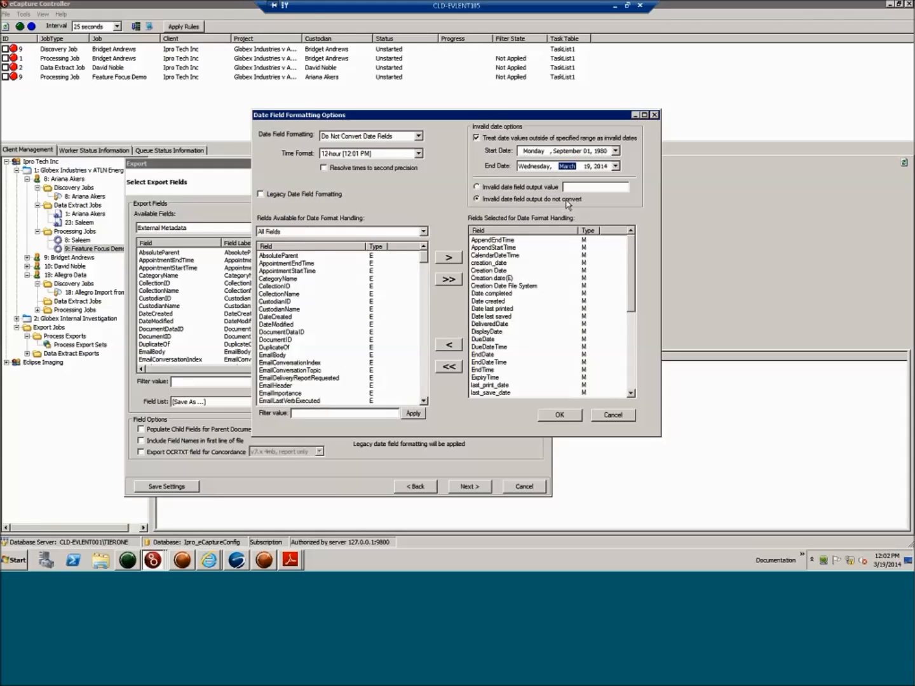
Step: Try NULL as the invalid date field output value, clear it, and cancel the date field formatting changes
left_click(501, 188)
left_click(571, 188)
type("NULL")
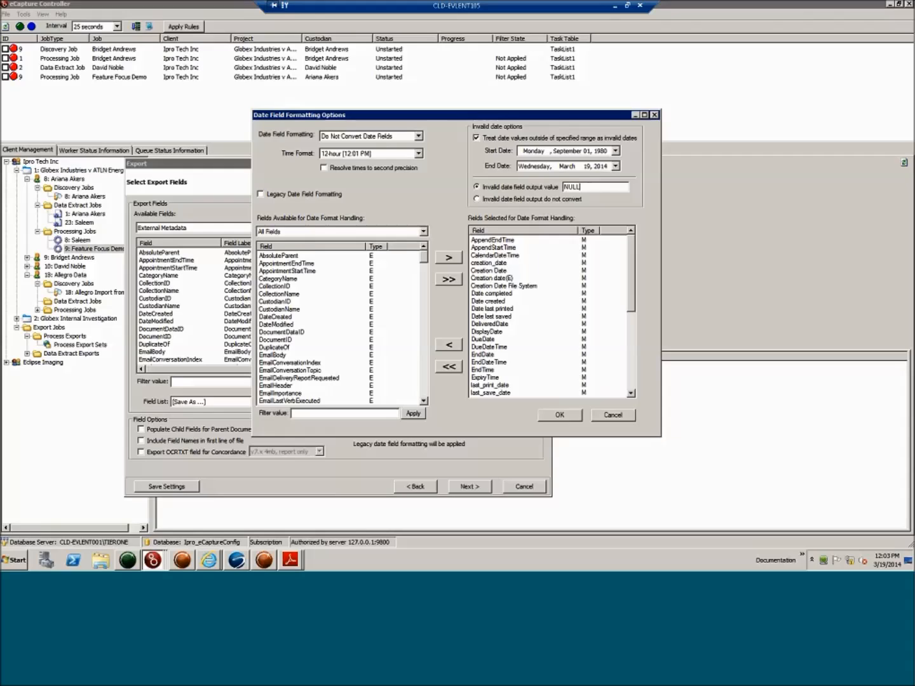
left_click_drag(589, 187, 562, 188)
key("BackSpace")
left_click(600, 416)
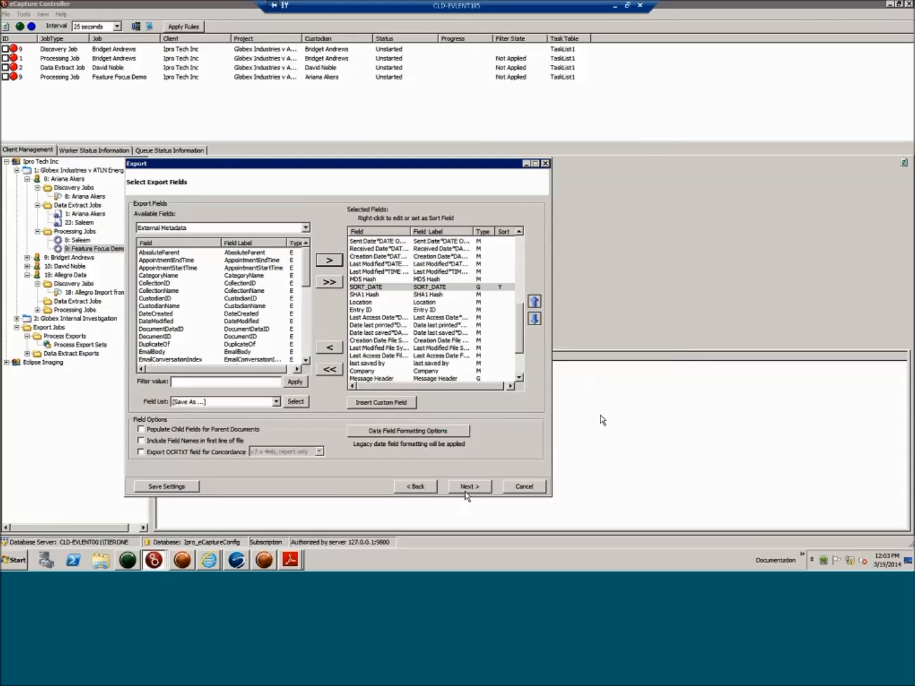
Step: Proceed to the endorsement settings and add the [IMAGEKEY] field to the bottom-right endorsement zone
left_click(468, 487)
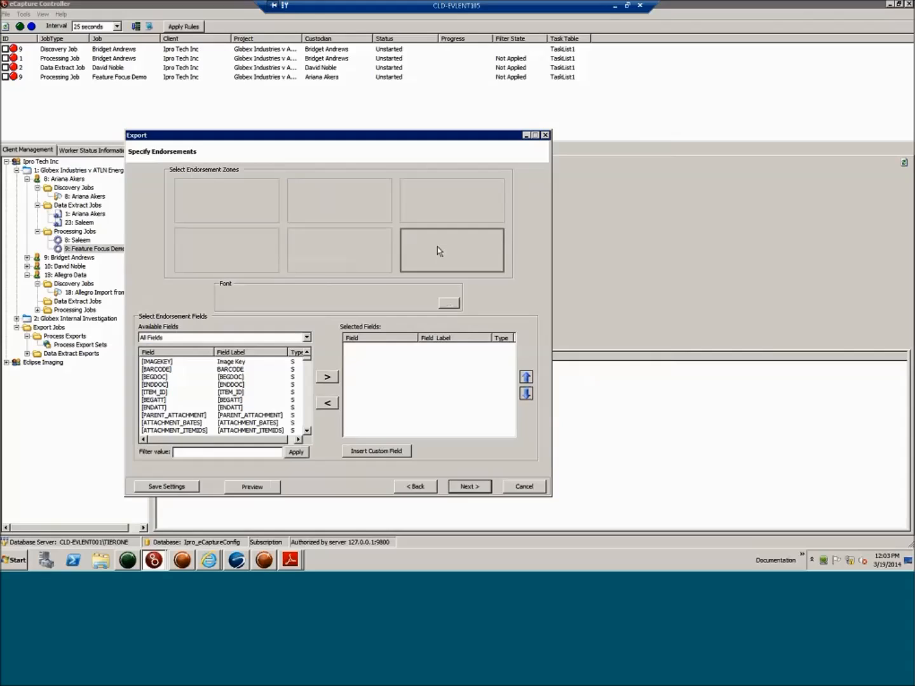
left_click(303, 254)
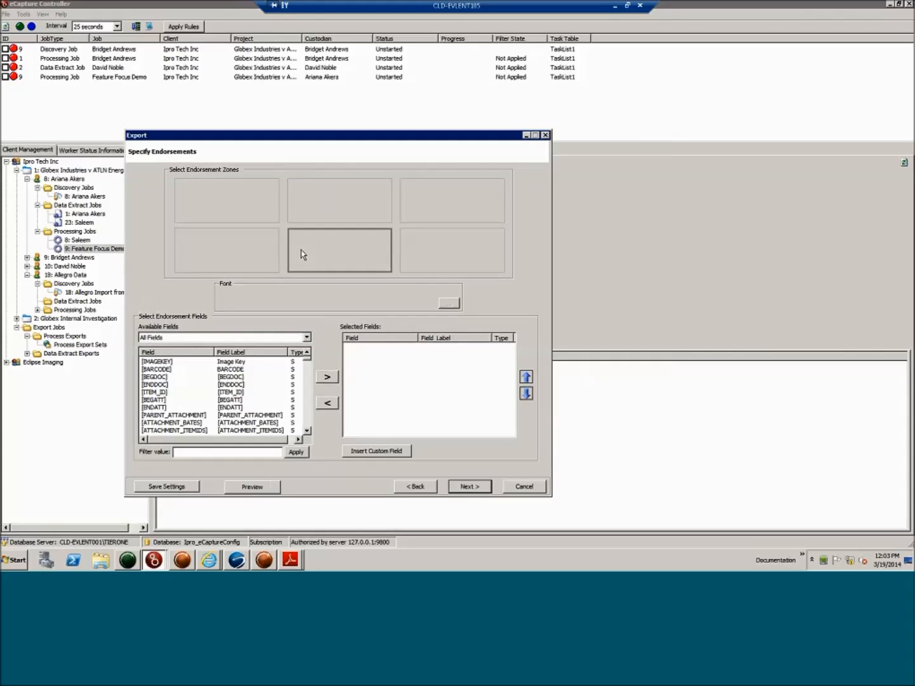
left_click(423, 250)
double_click(171, 362)
Step: Insert a custom group field labelled CONFIDENTIAL, containing the user field value CONFIDENTIAL, into the bottom-left endorsement zone
left_click(219, 239)
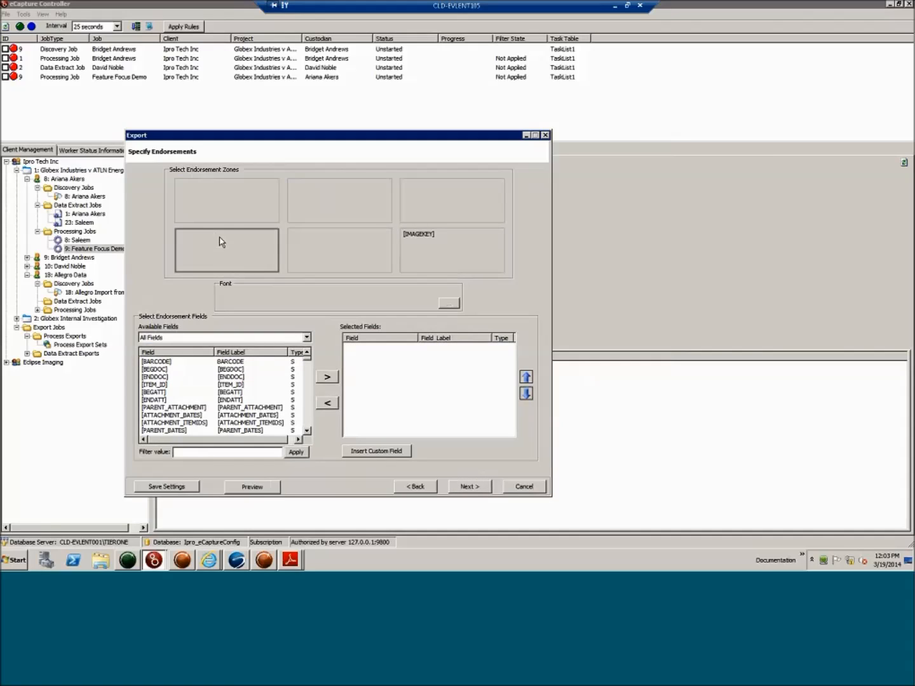
left_click(306, 338)
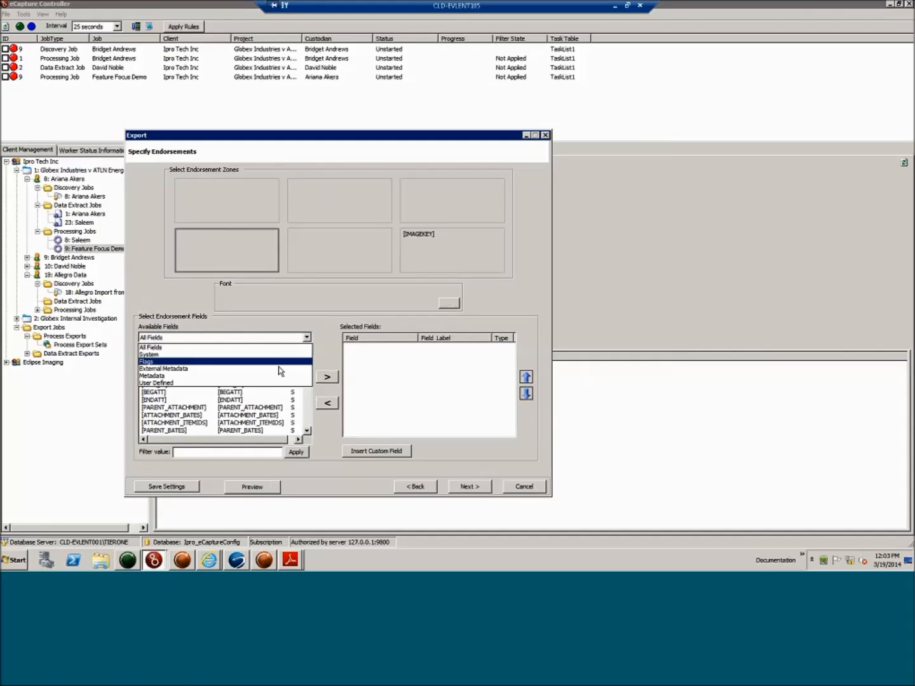
left_click(255, 383)
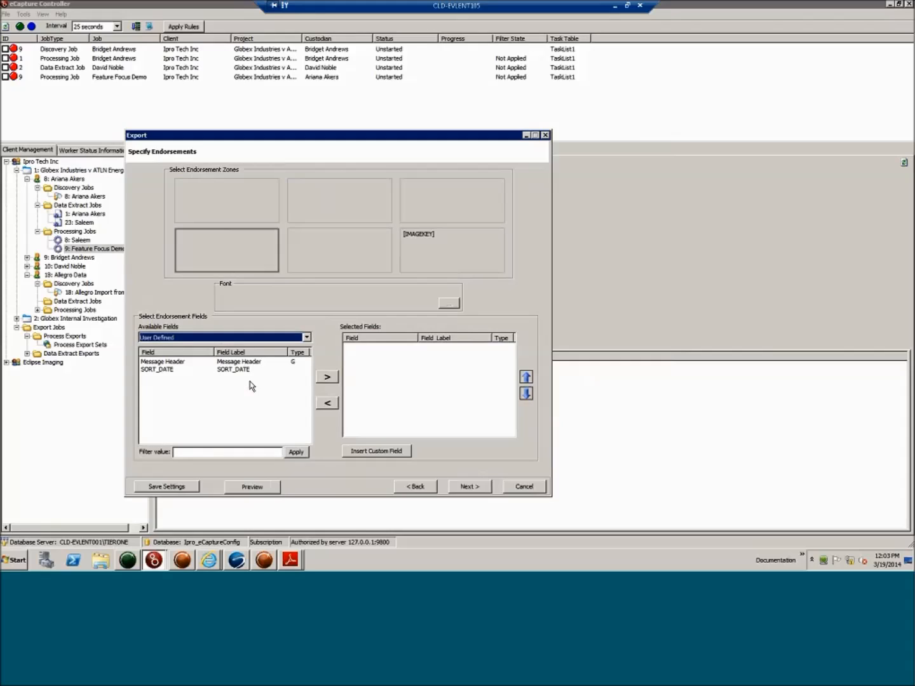
left_click(380, 450)
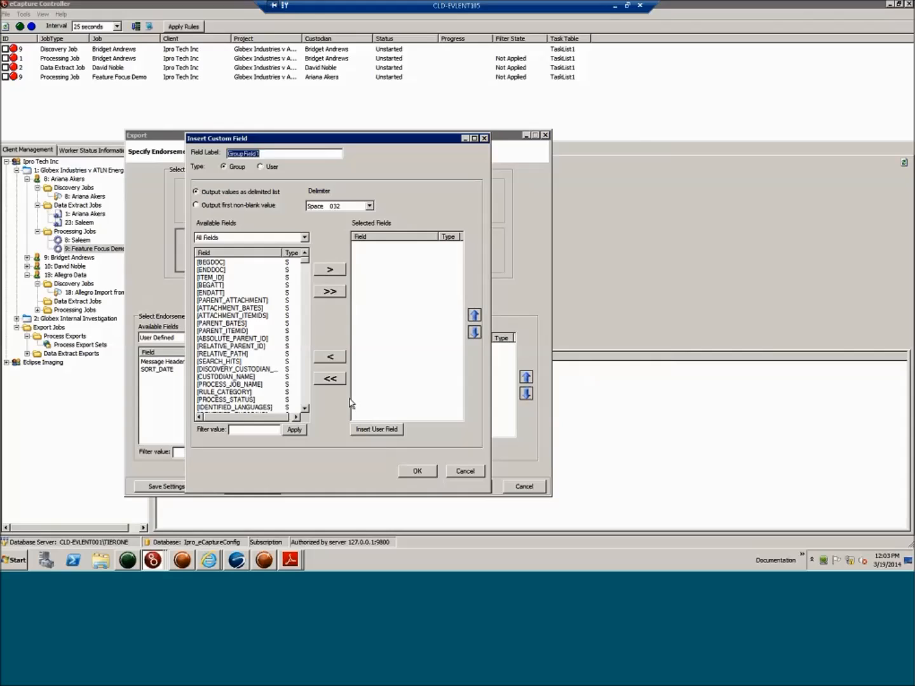
type("CONFIDENTIAL")
left_click(369, 431)
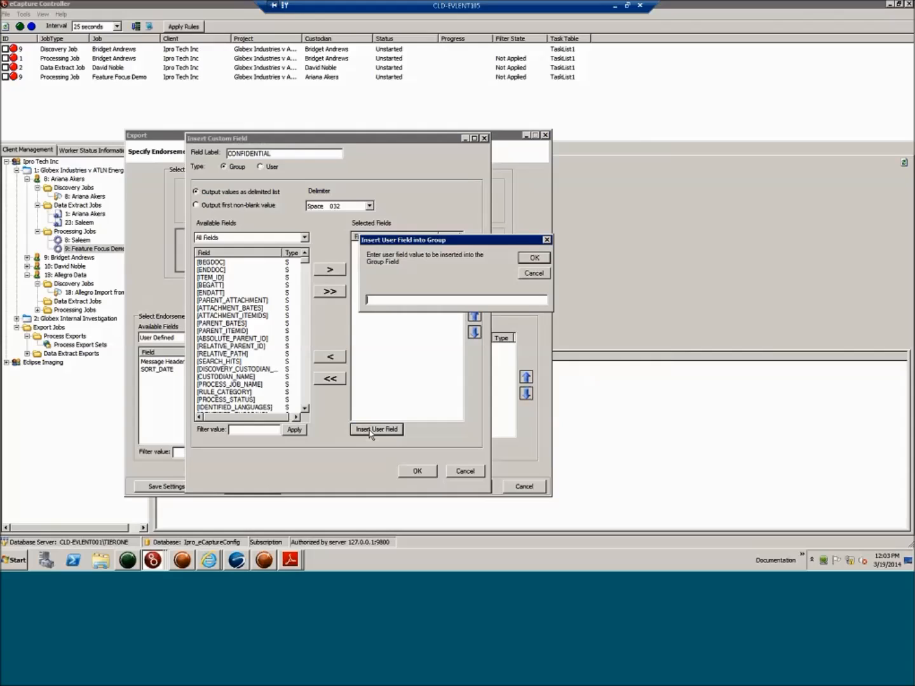
type("CONFIDENTIAL")
key("Return")
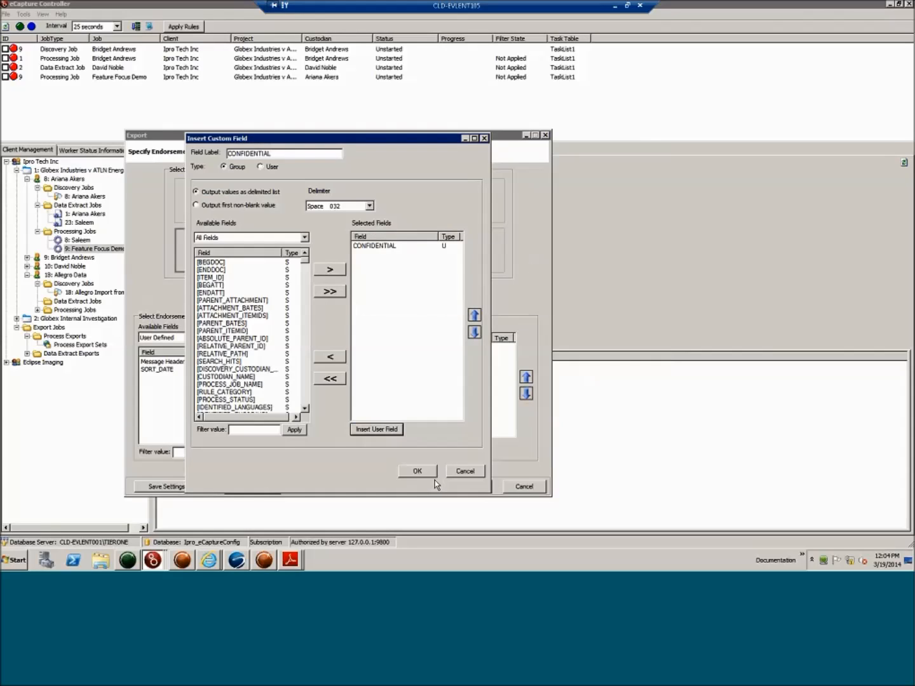
left_click(422, 471)
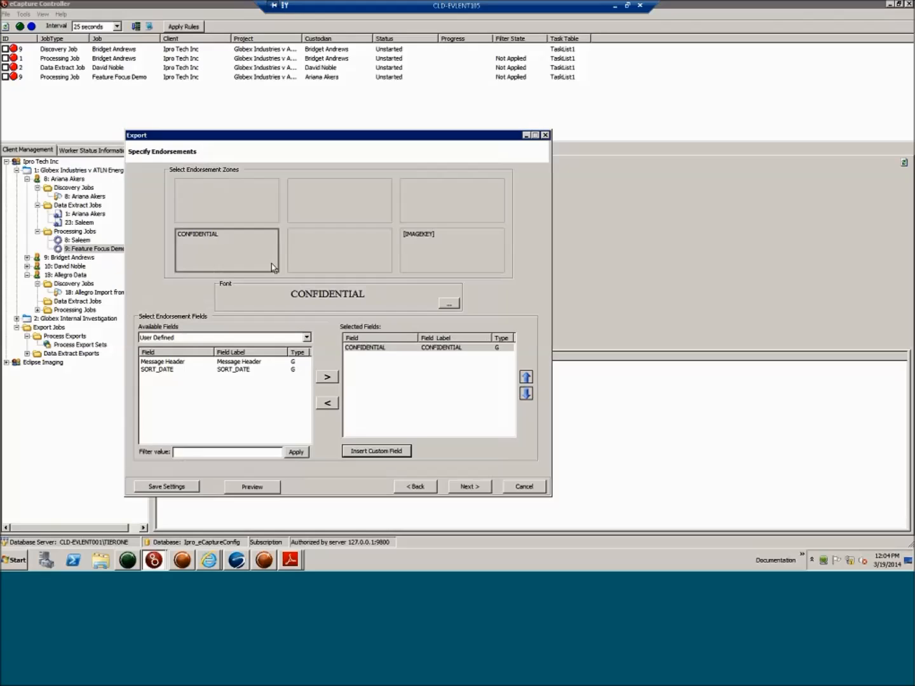
Step: Set the font size of the CONFIDENTIAL endorsement to 12
left_click(449, 303)
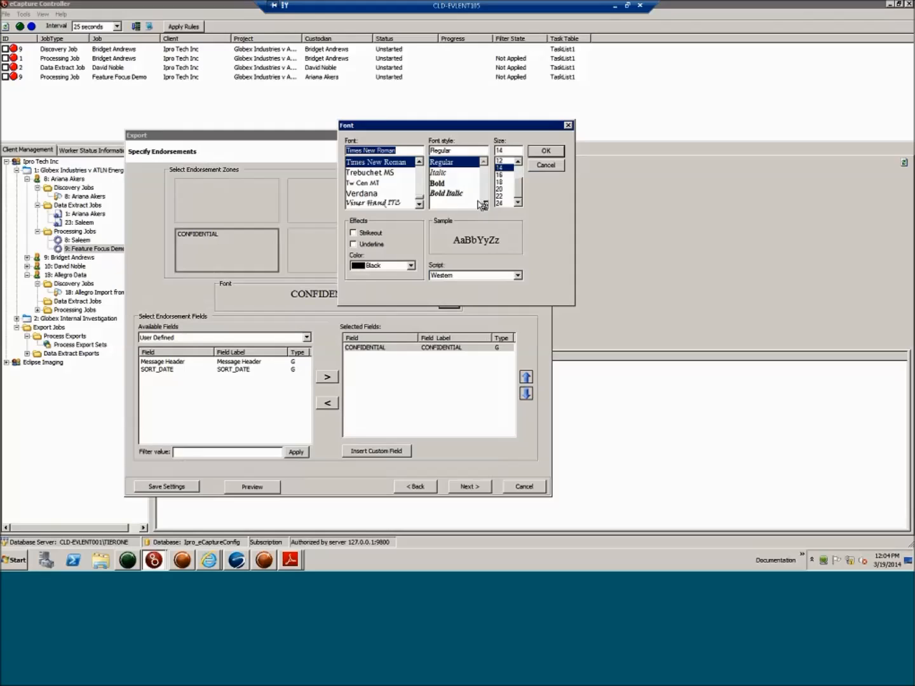
left_click(505, 161)
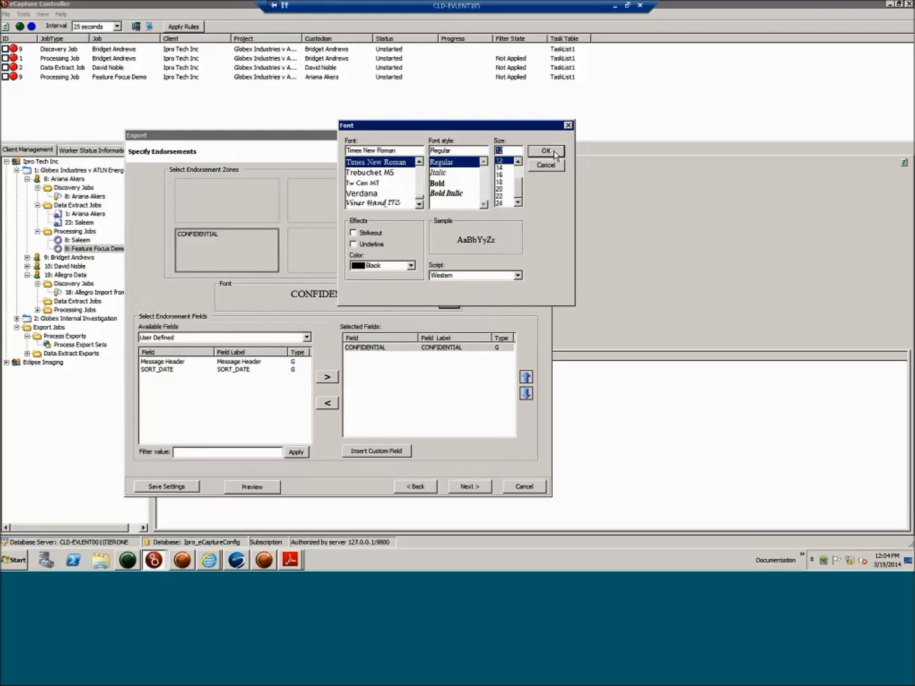
left_click(518, 163)
left_click(518, 163)
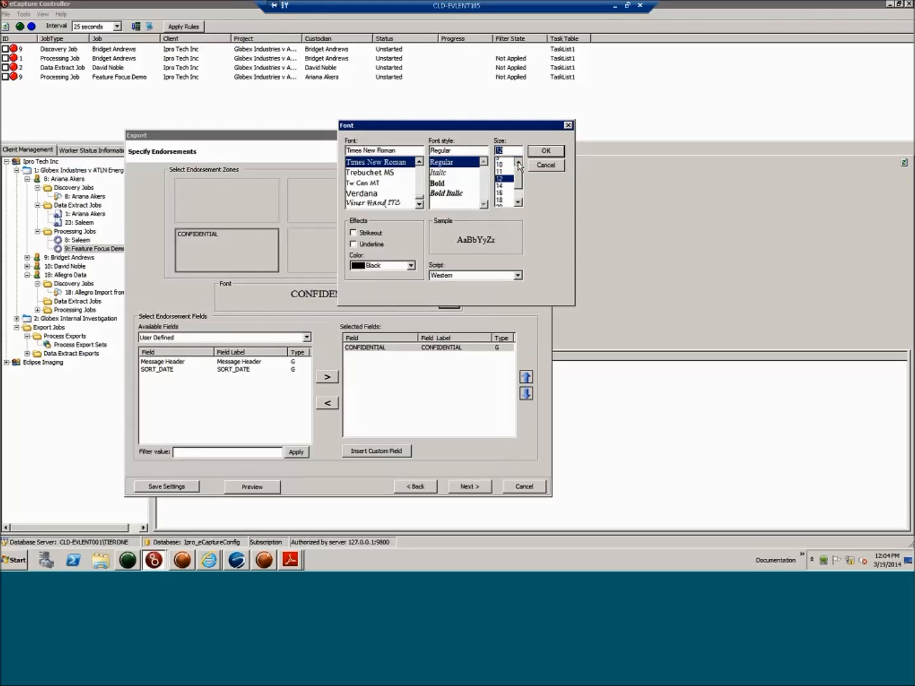
left_click(545, 151)
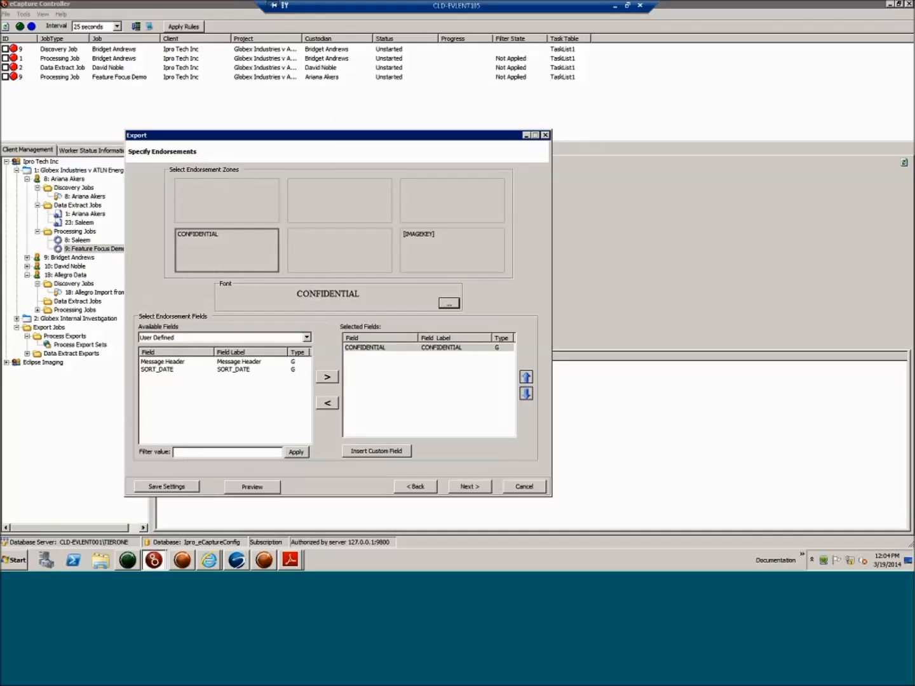
Step: Show all available fields again and add [BARCODE] below CONFIDENTIAL in the bottom-left endorsement zone
left_click(225, 337)
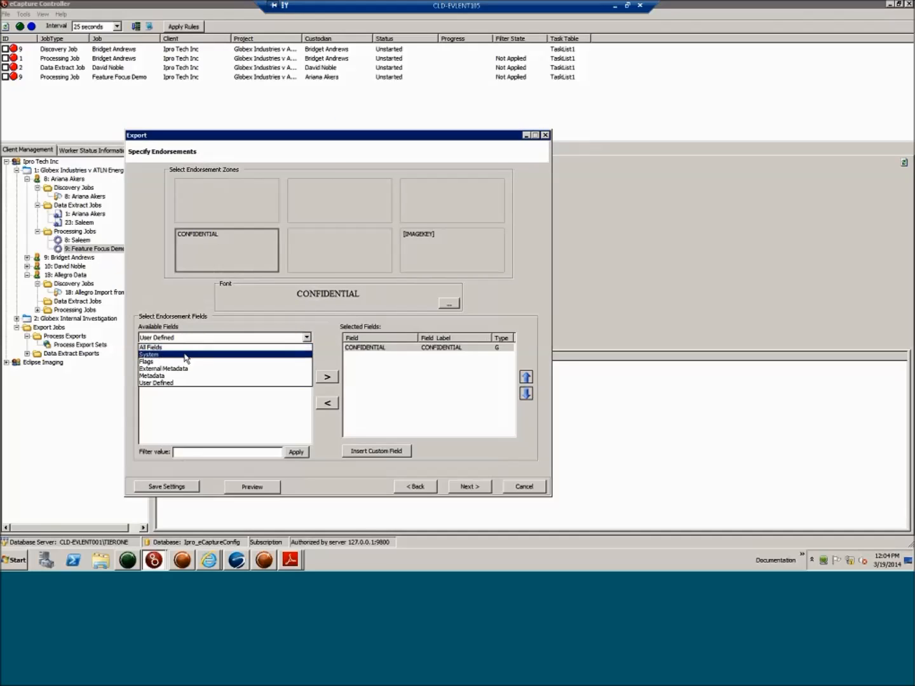
left_click(186, 354)
left_click(183, 338)
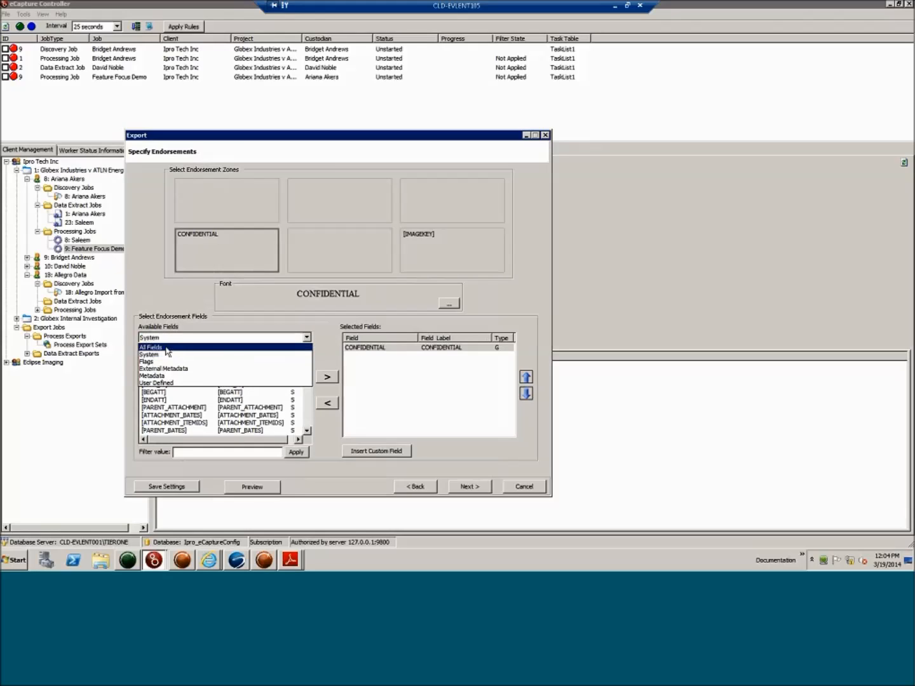
left_click(185, 347)
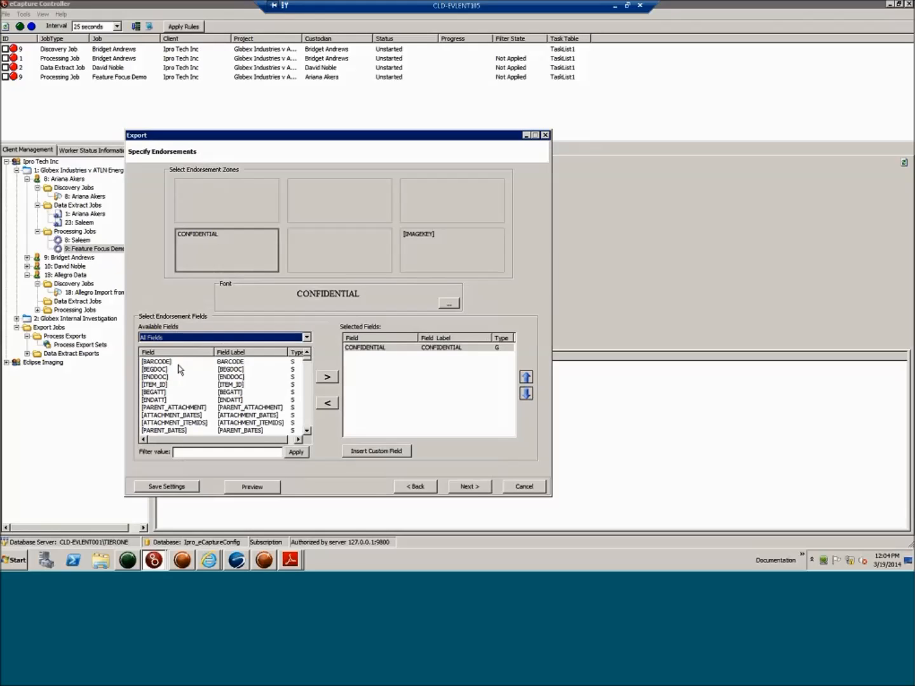
double_click(164, 364)
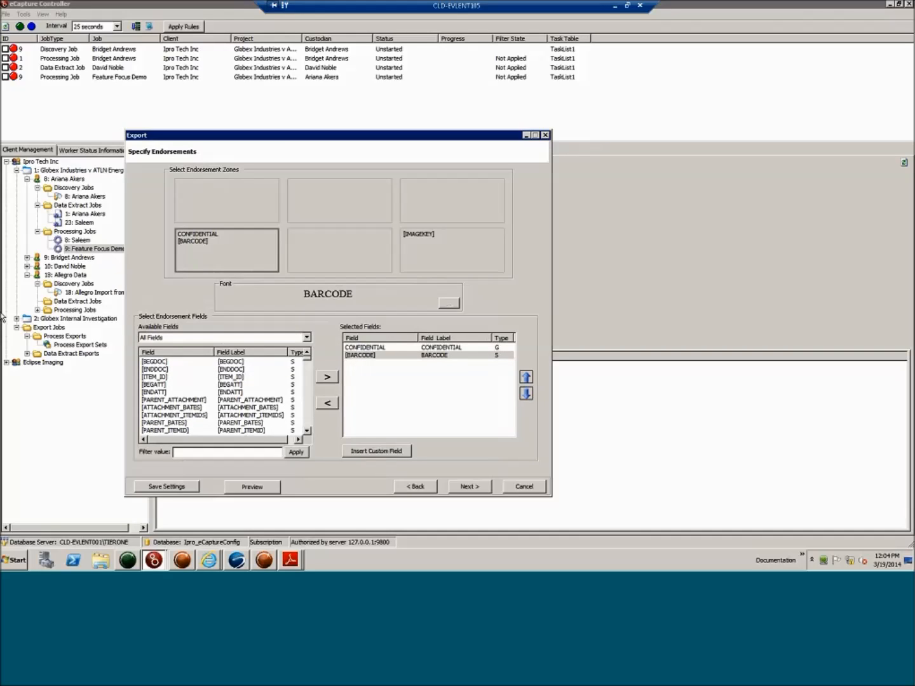
Step: Proceed to the export directory options, set Max Data Size to 0 and include the volume name in loadfile filenames
left_click(459, 488)
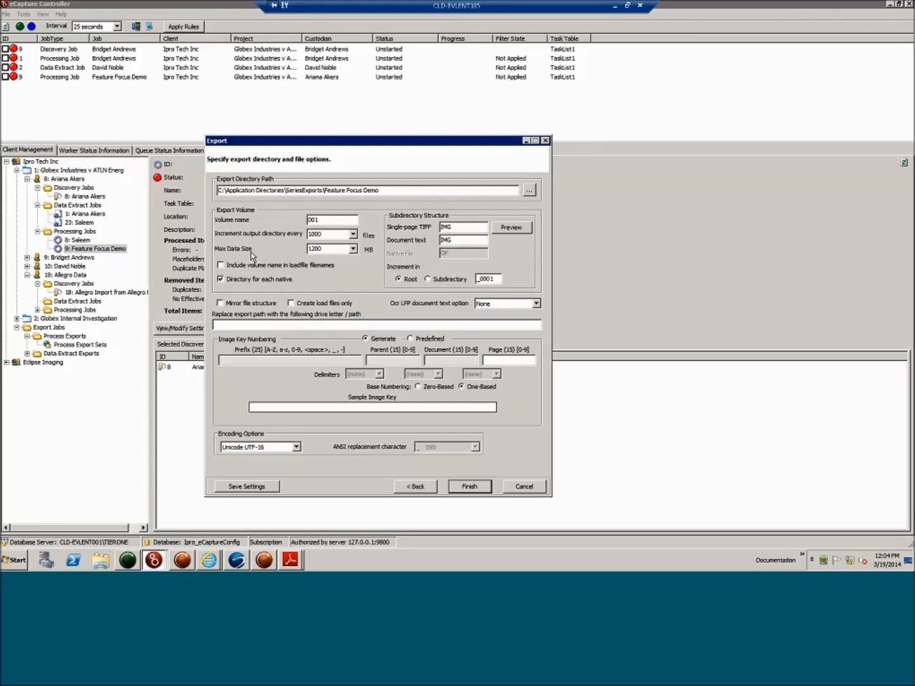
left_click(353, 250)
left_click(353, 251)
type("0")
left_click(341, 267)
double_click(333, 249)
left_click(333, 249)
double_click(327, 232)
Step: Set the Single-page TIFF subdirectory to IMAGES and preview the resulting subdirectory structure
left_click(473, 227)
key("shift+Home")
type("IMAGES")
left_click(519, 230)
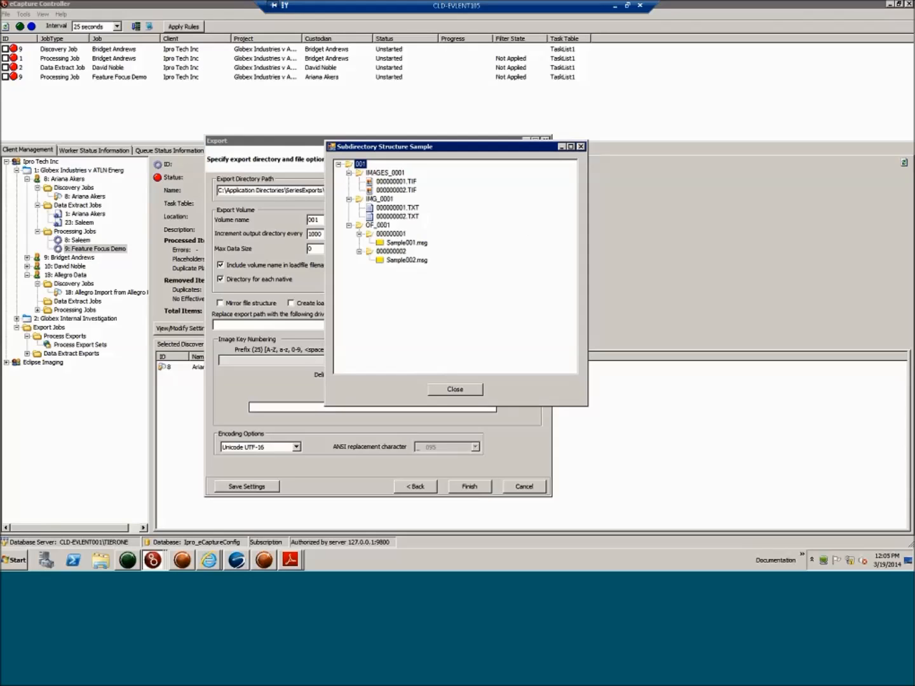
left_click(580, 146)
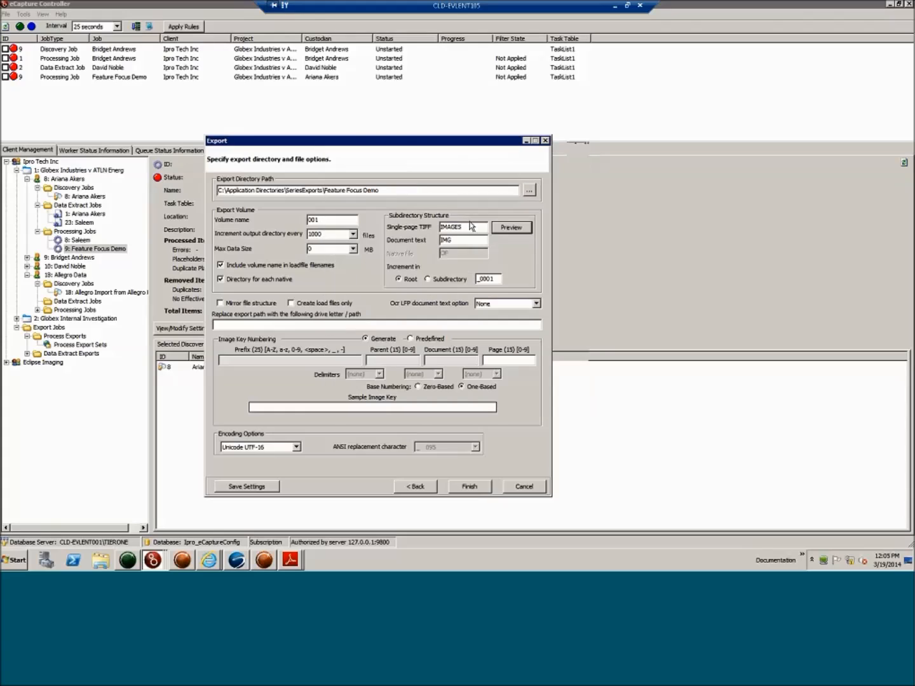
Step: Set the Document text subdirectory to TEXT and preview the updated subdirectory structure
left_click_drag(458, 240, 406, 239)
type("TEXT")
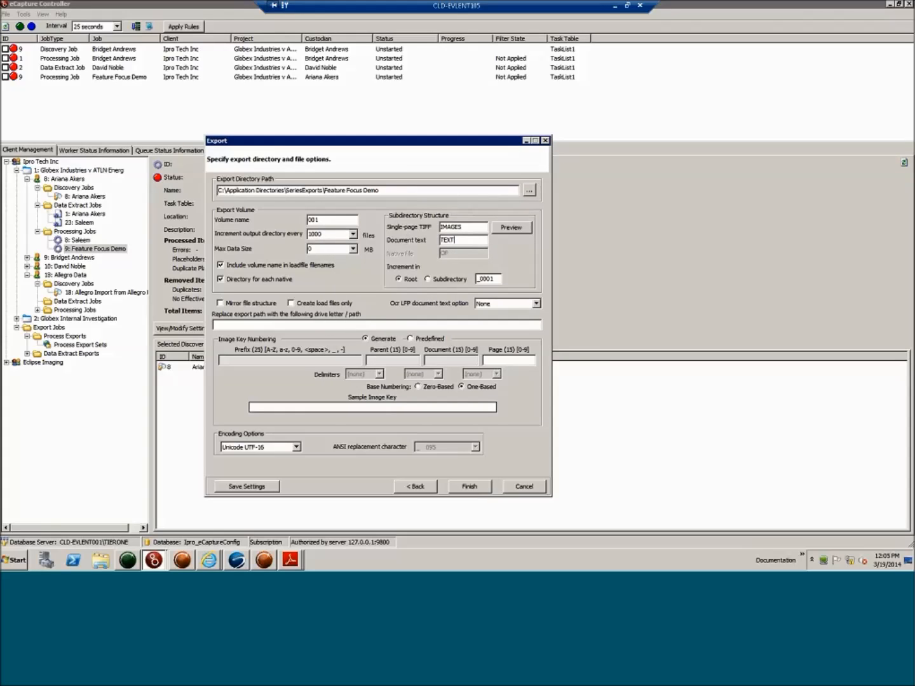
left_click(509, 229)
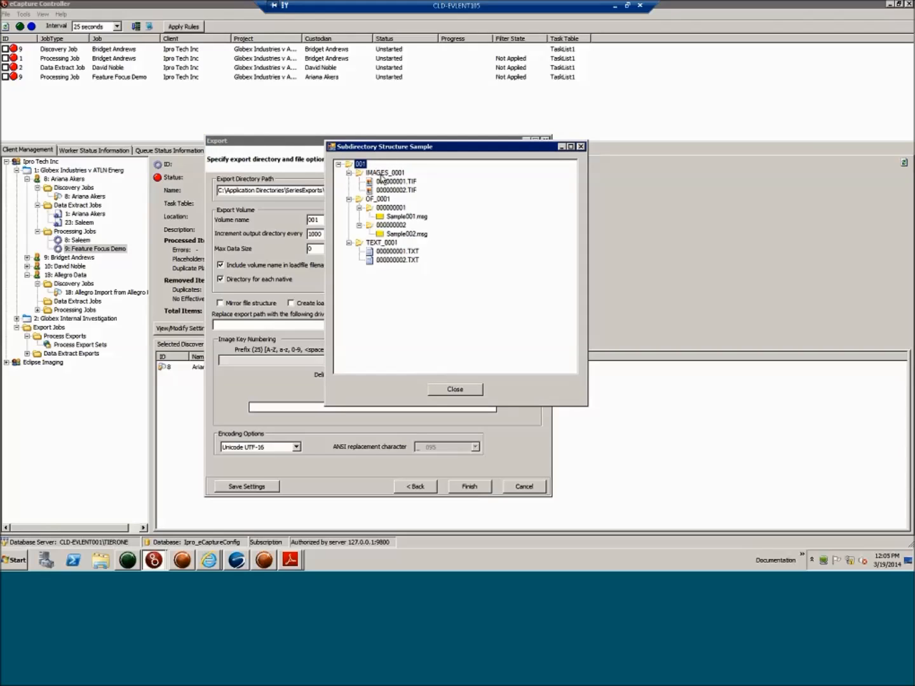
left_click(580, 147)
Step: Increment the output directories in the subdirectory instead of the root and preview the subdirectory structure
left_click(447, 280)
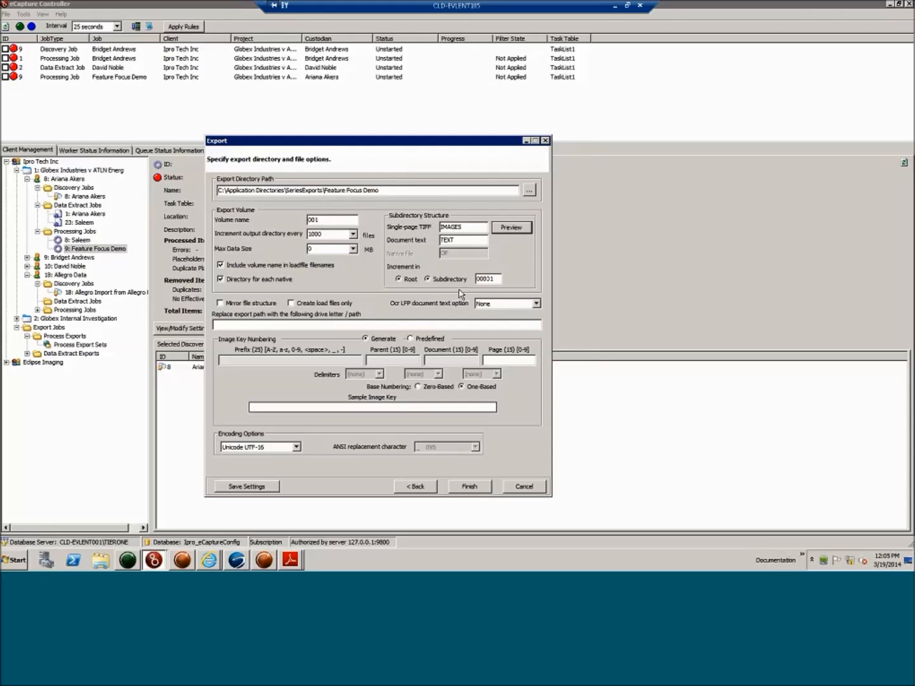
left_click(517, 229)
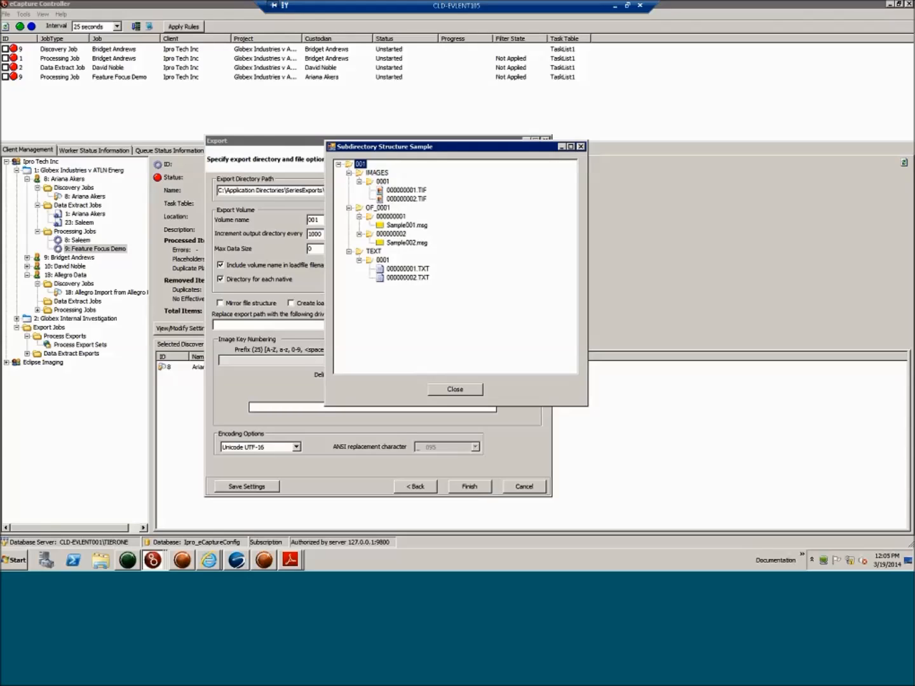
key("Escape")
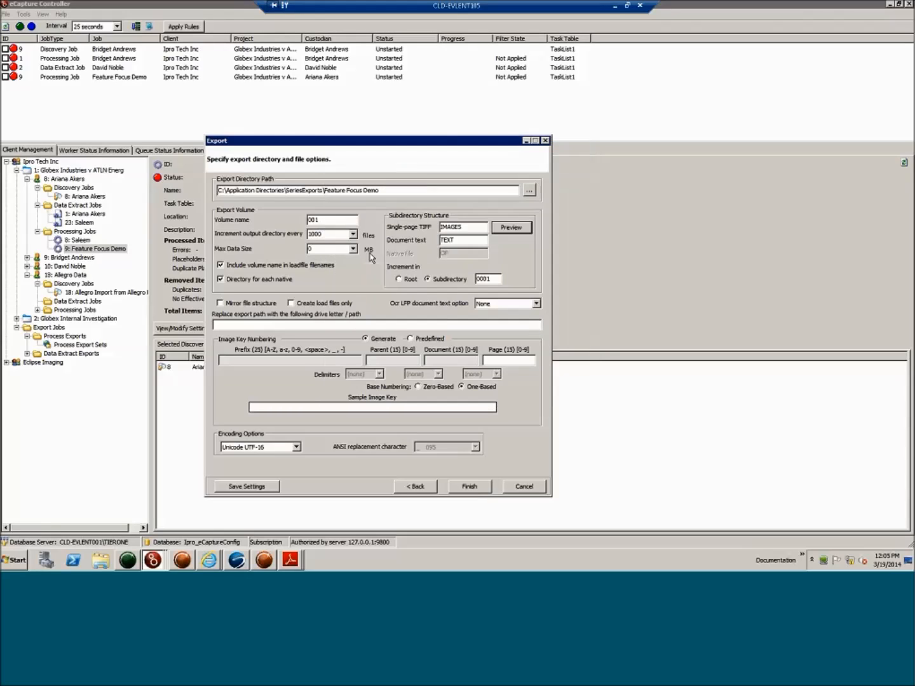
Step: Disable the separate directory for each native, set the Native file subdirectory to NATIVES and preview the structure
left_click(234, 280)
left_click_drag(463, 255, 400, 252)
type("NATIVE")
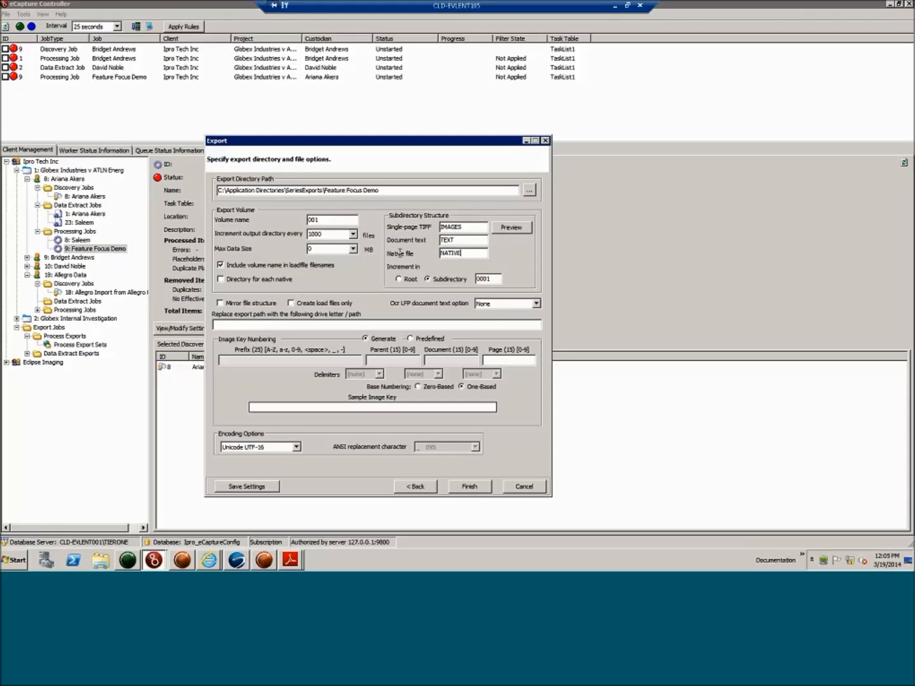
type("S")
left_click(511, 229)
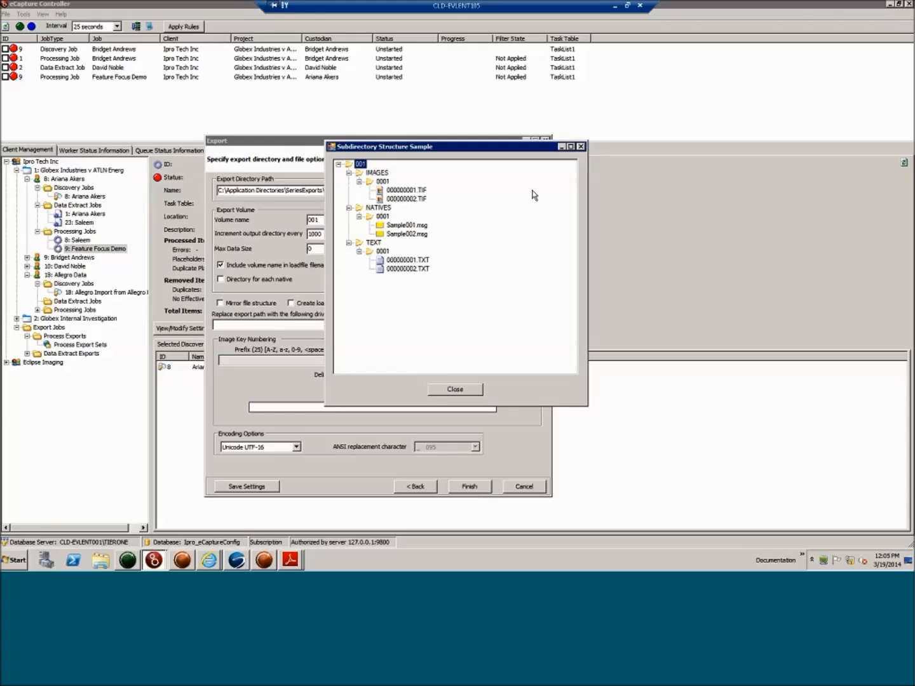
left_click(581, 146)
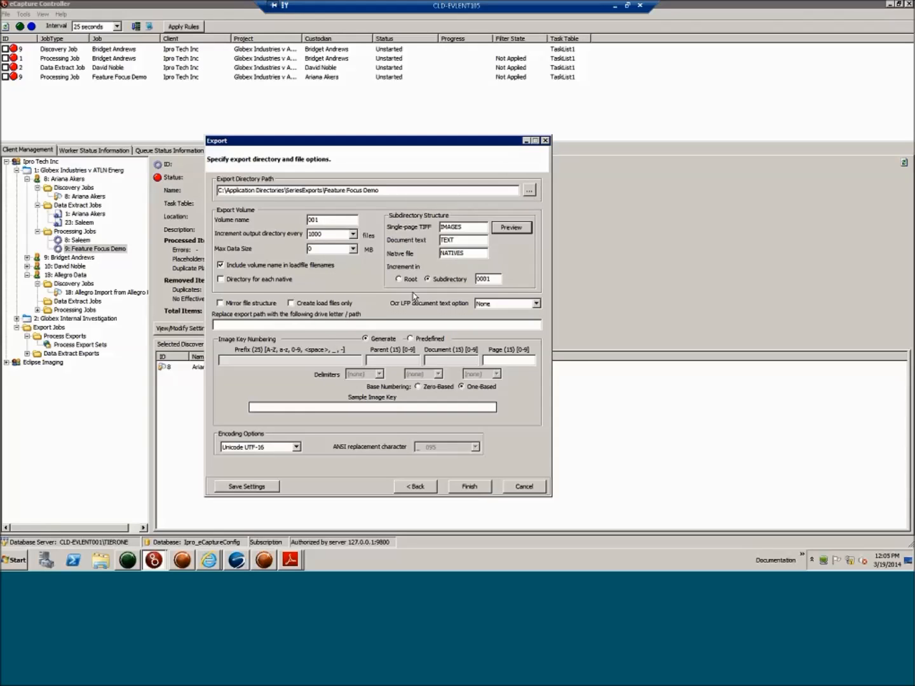
Step: Toggle the load-files-only option on and off, and set the OCR LFP document text option to OI - inline
left_click(290, 303)
left_click(291, 303)
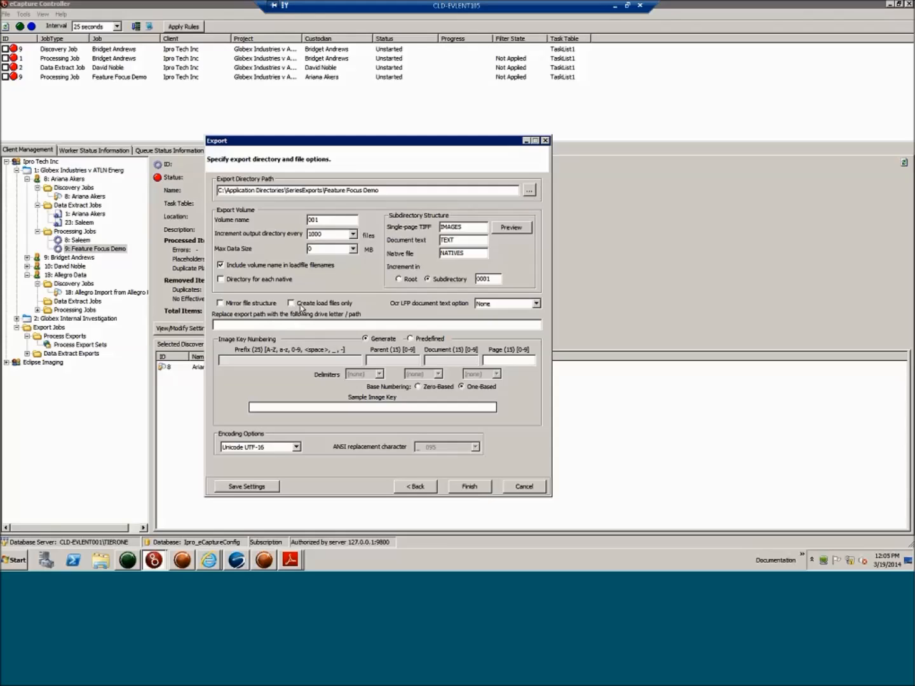
left_click(494, 304)
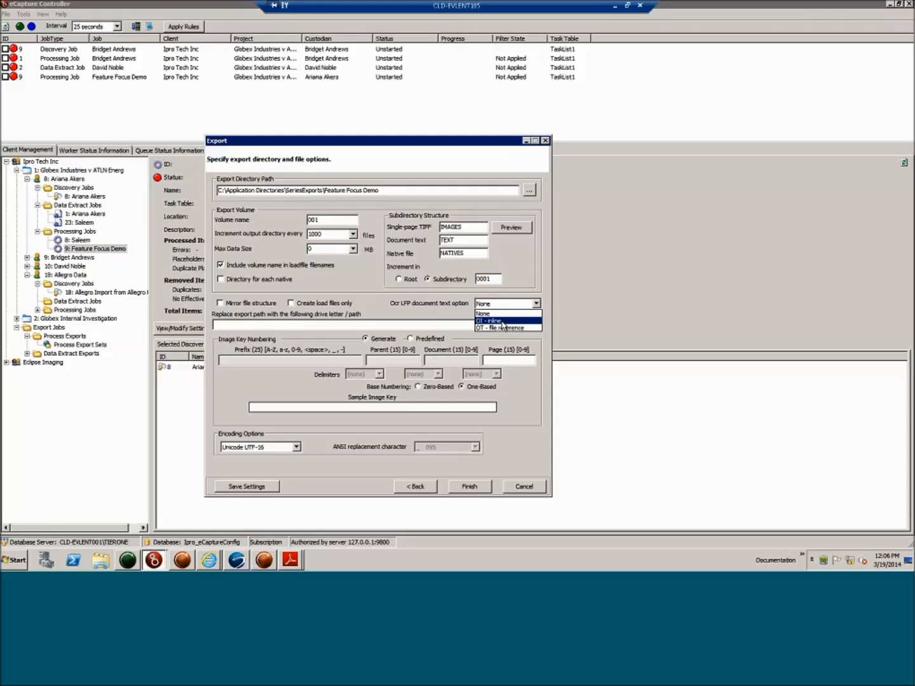
left_click(502, 321)
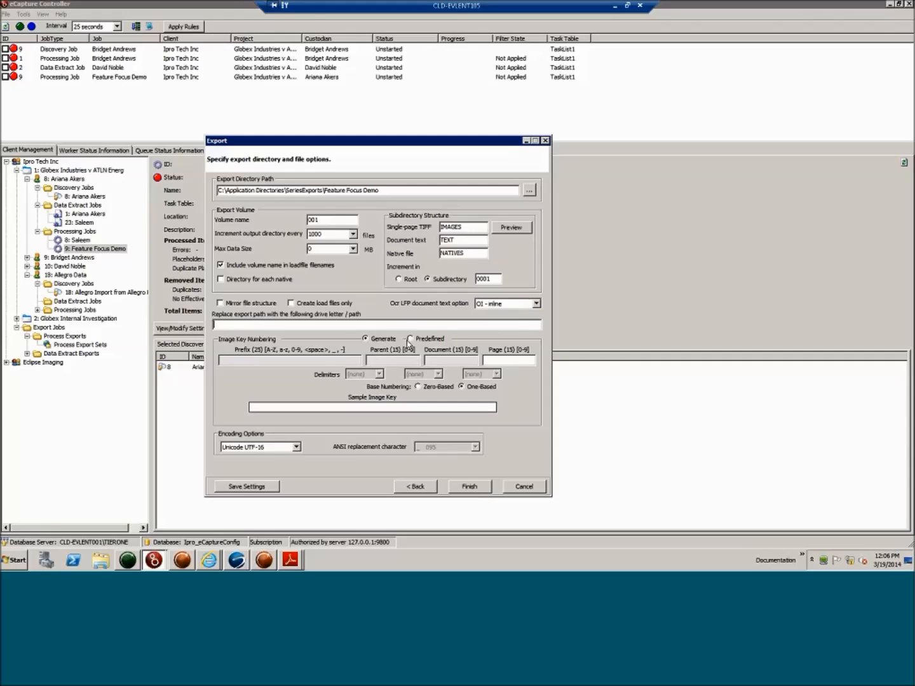
Step: Define generated image keys with prefix ABC, parent number 0001, an underscore delimiter and document number 0001
left_click(339, 362)
type("ABC")
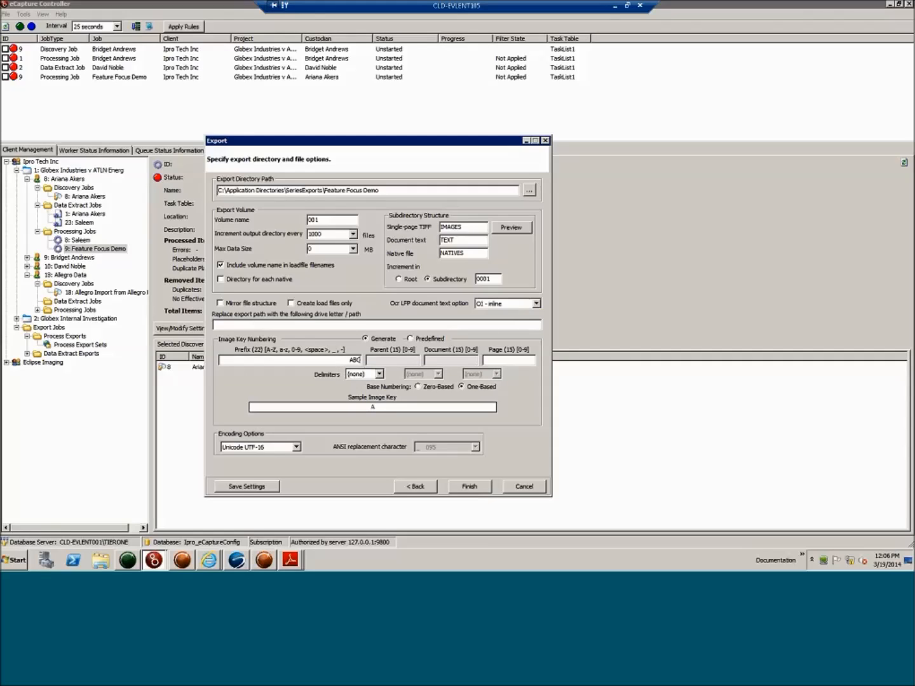
left_click(417, 360)
type("0001")
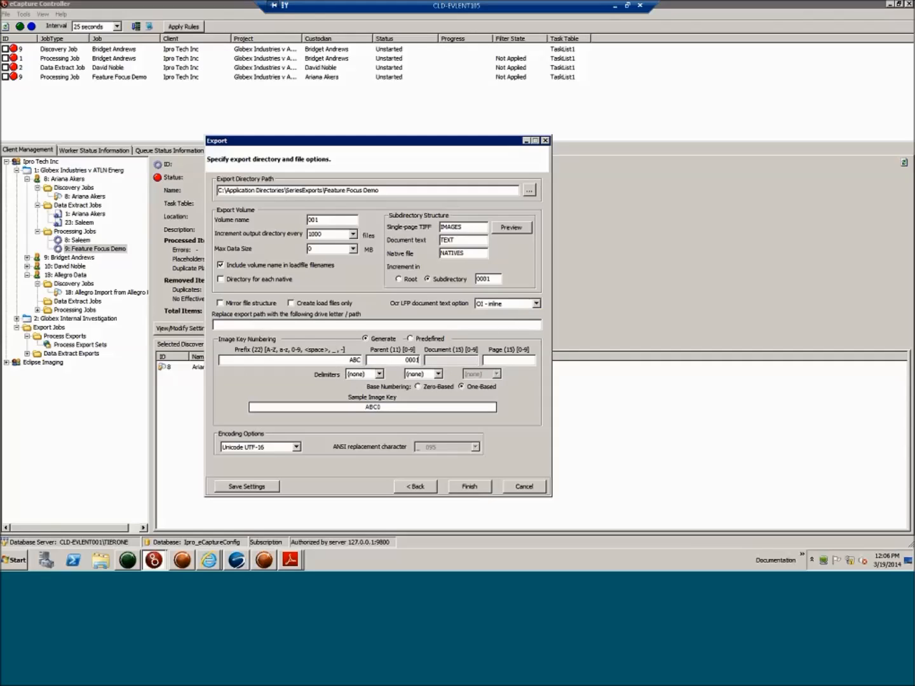
left_click(439, 374)
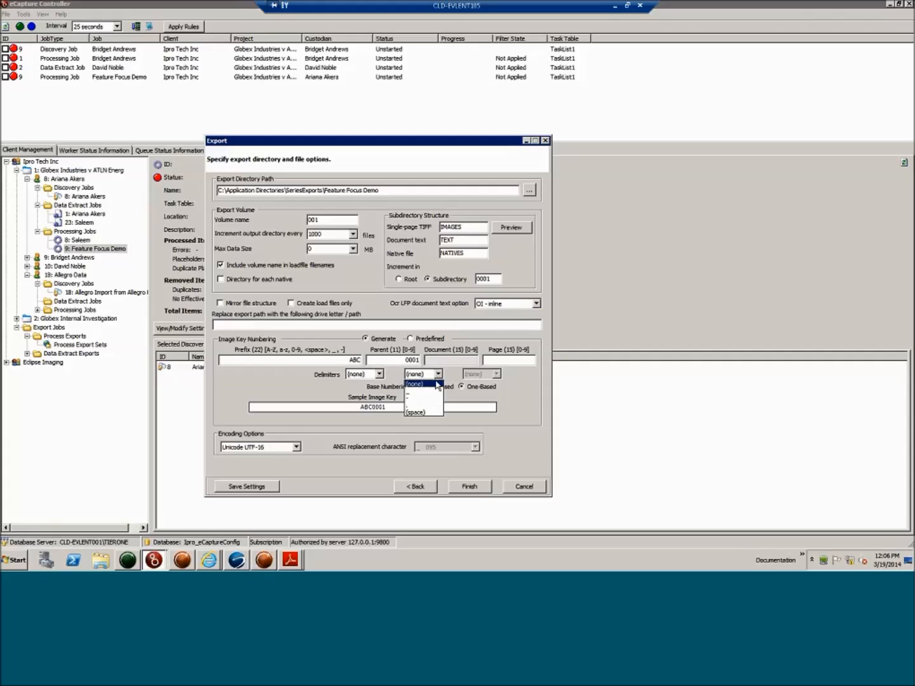
left_click(430, 390)
left_click(450, 359)
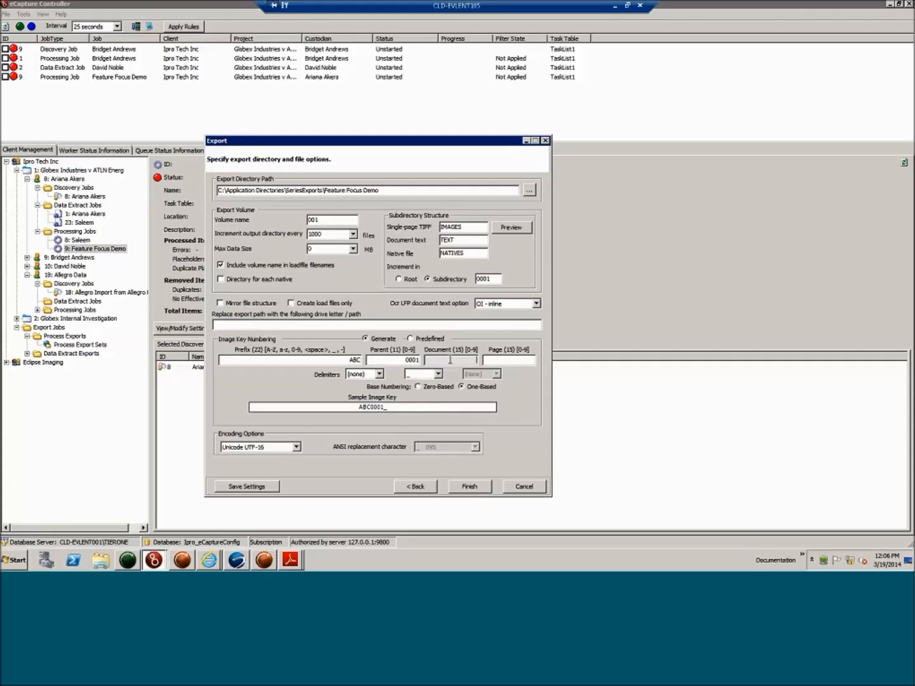
type("0001")
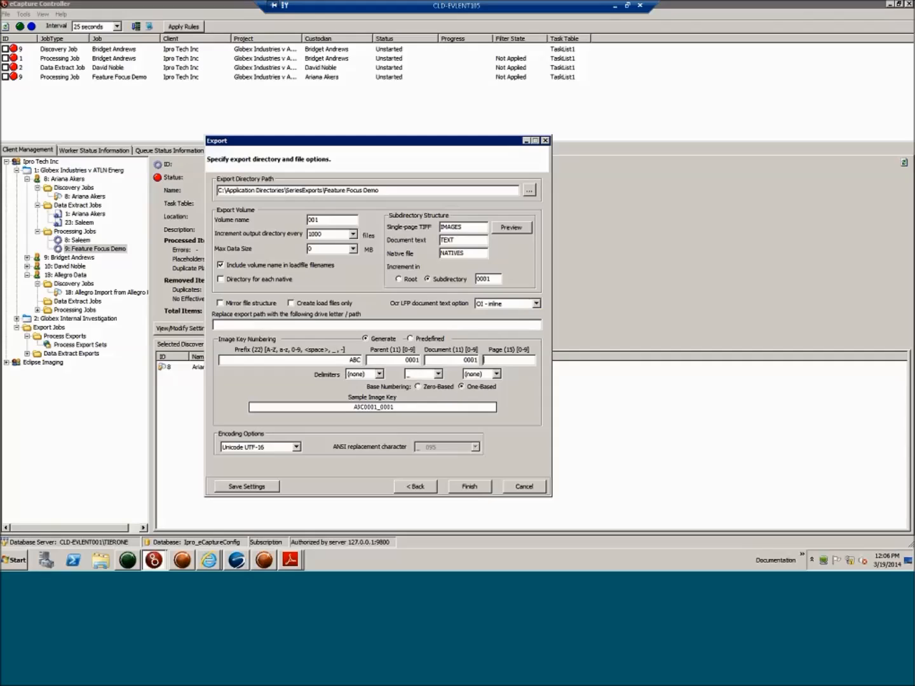
Step: Try predefined image key numbering with Data Extract Export and Use filename, and return to generated numbering
left_click(411, 340)
left_click(418, 360)
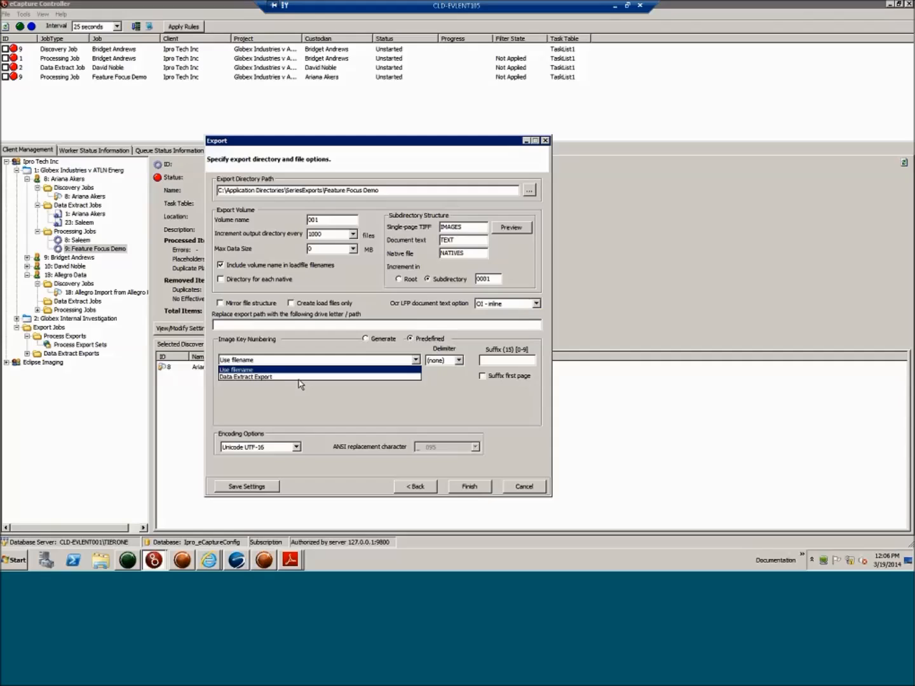
left_click(265, 378)
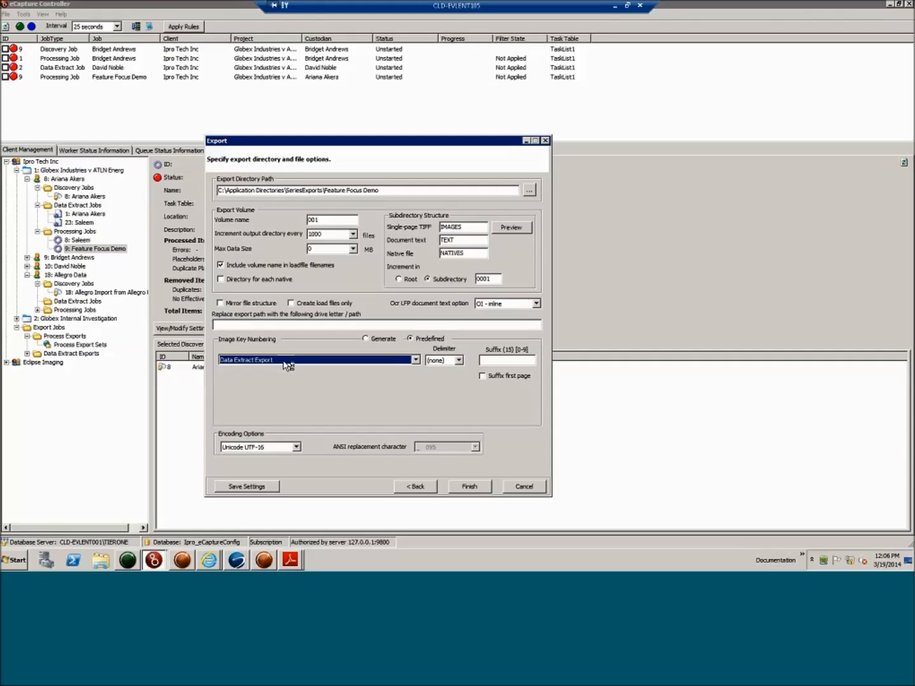
left_click(285, 365)
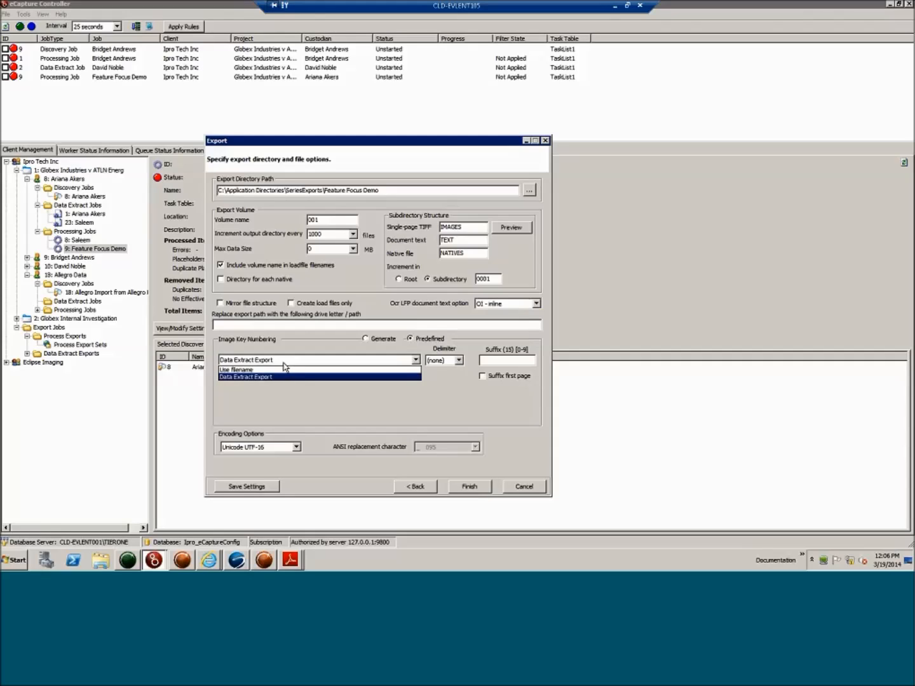
left_click(272, 370)
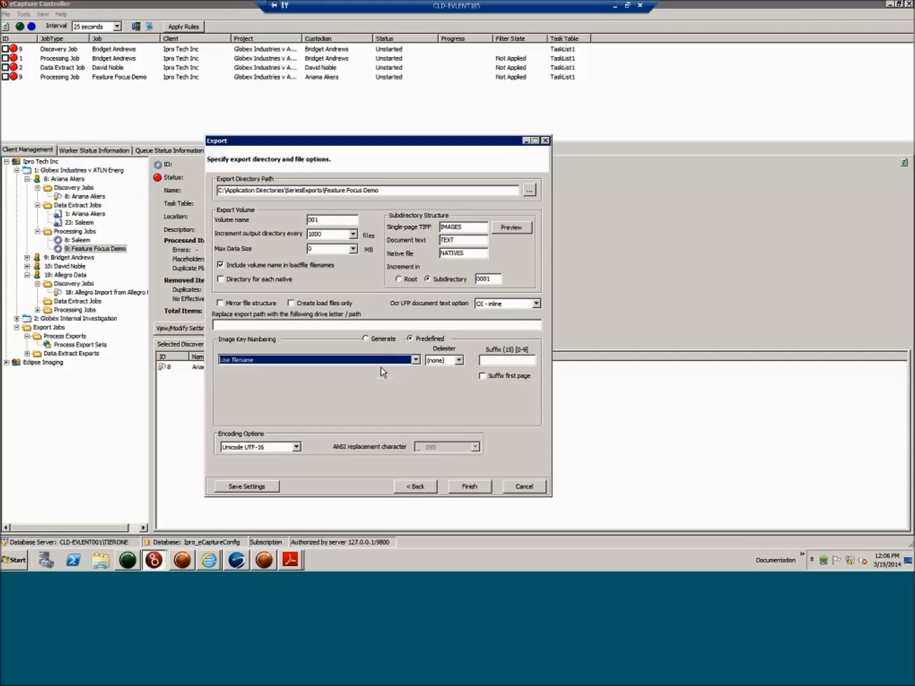
left_click(365, 338)
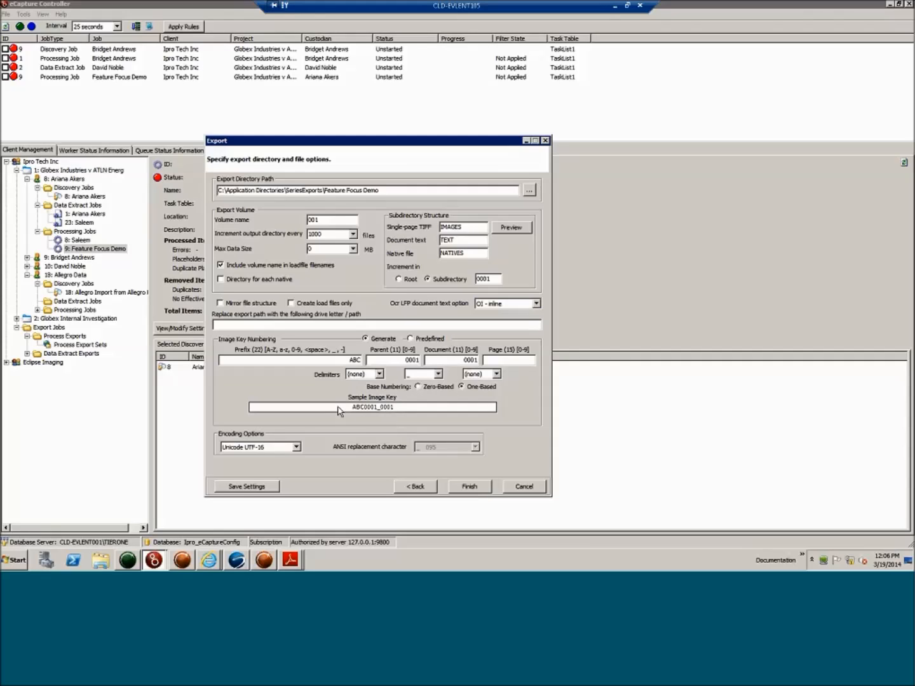
Step: Set the encoding to Force ANSI and display the available ANSI replacement characters
left_click(296, 447)
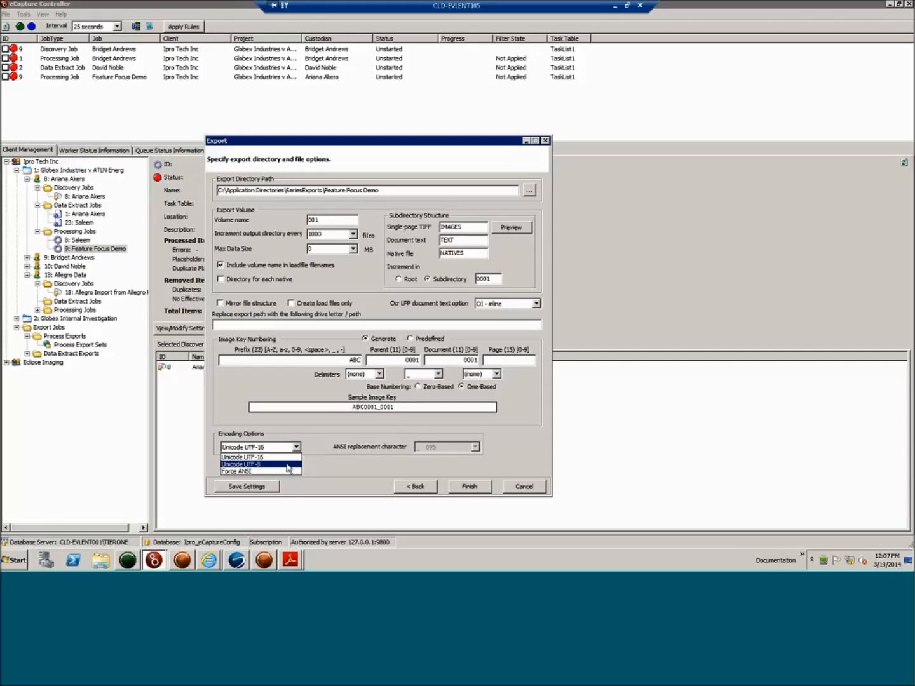
left_click(280, 472)
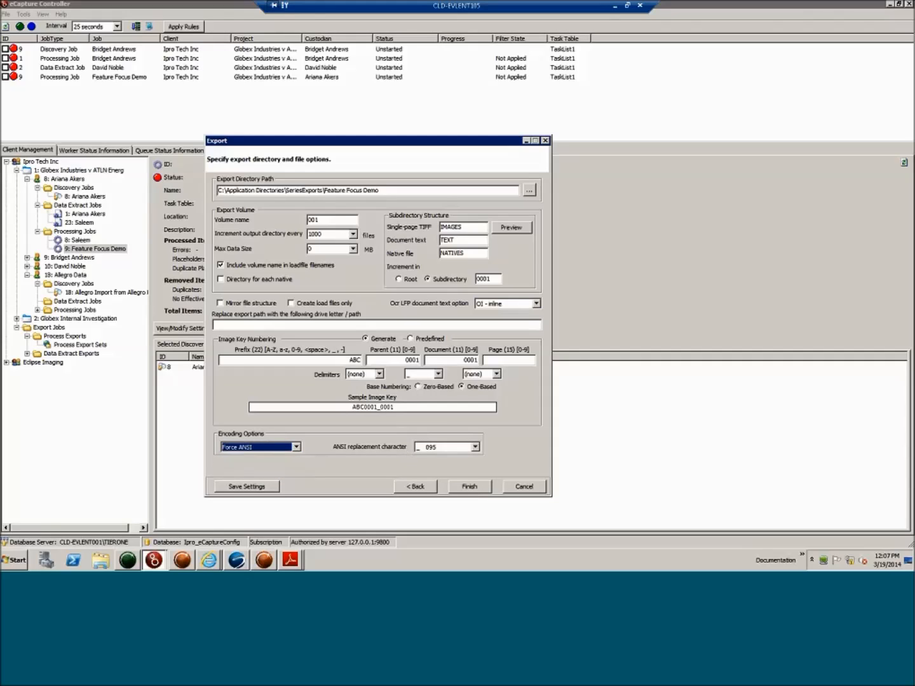
left_click(445, 447)
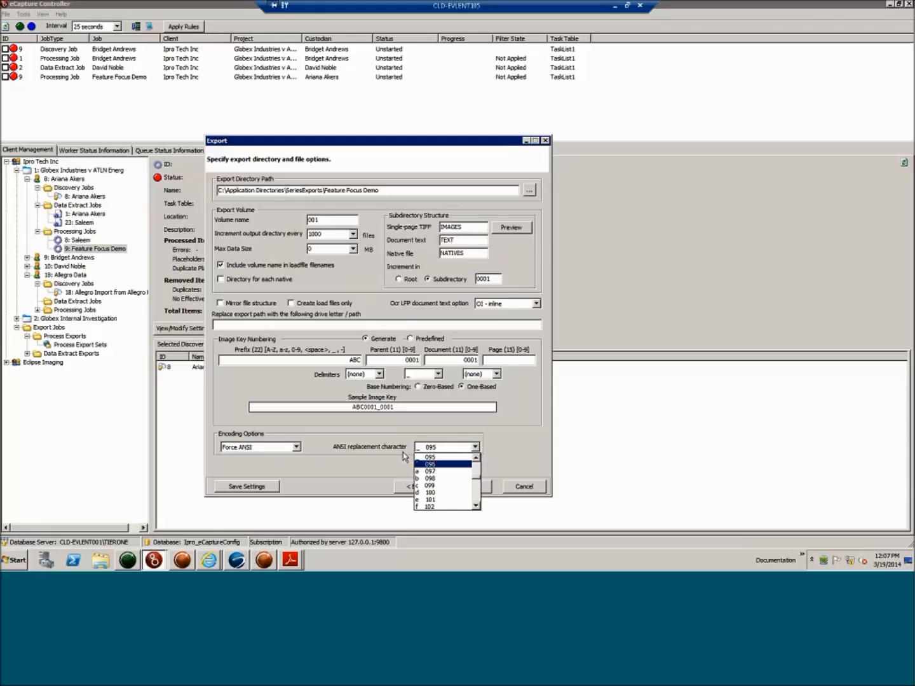
Step: Restore the Unicode UTF-16 encoding and cancel the export setup
left_click(296, 449)
left_click(296, 449)
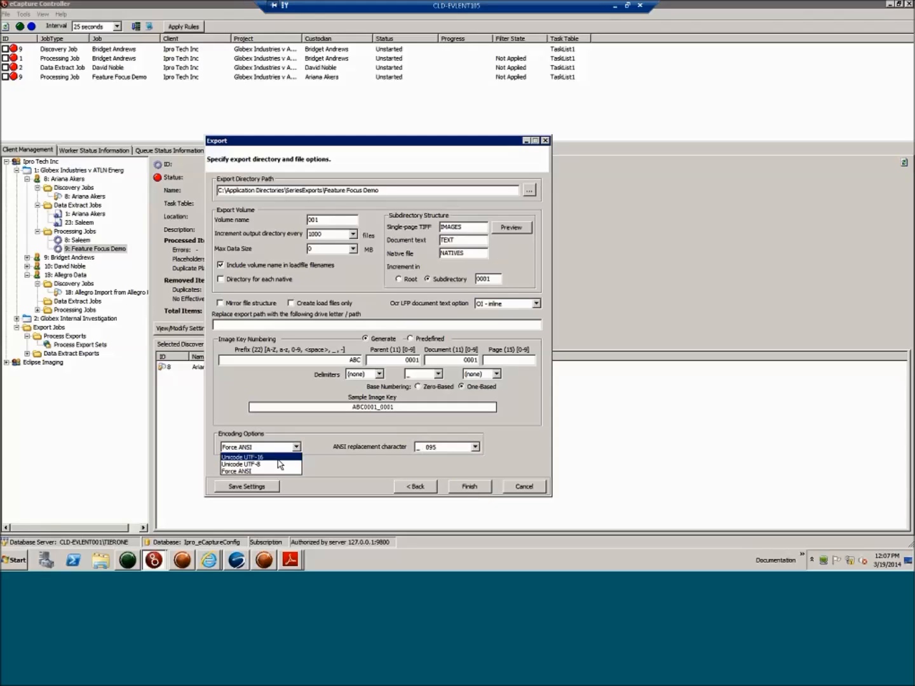
left_click(292, 462)
key("Down")
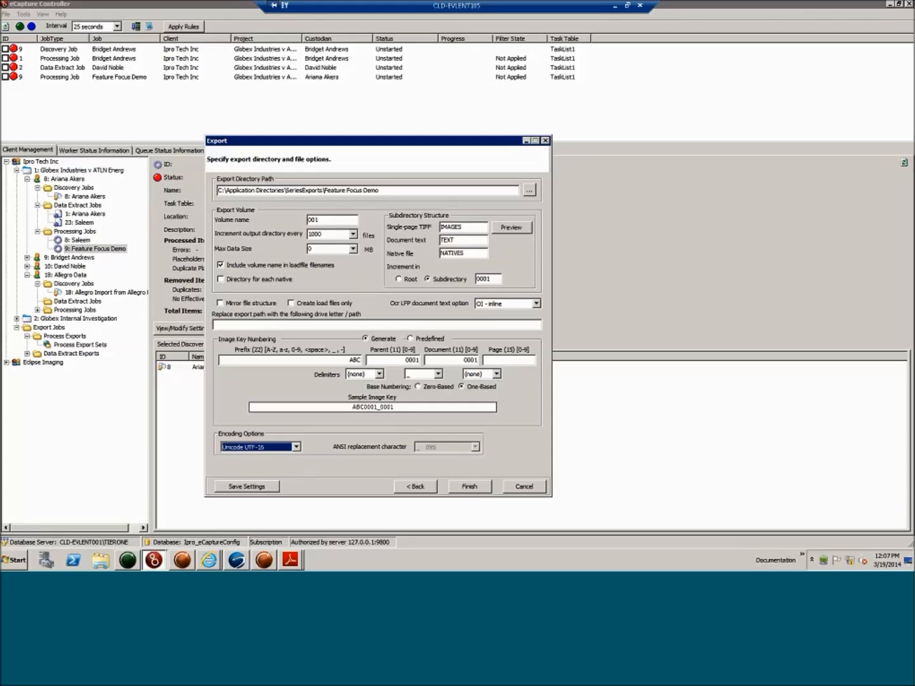
left_click(528, 487)
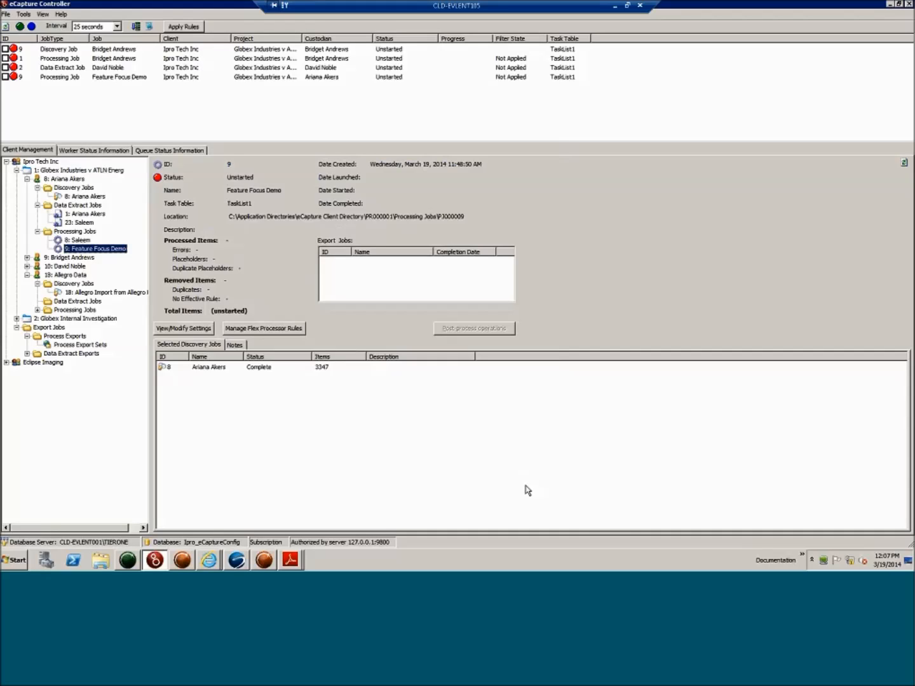
Step: Examine the general modification options of completed discovery job 8 and leave them without saving
left_click(80, 196)
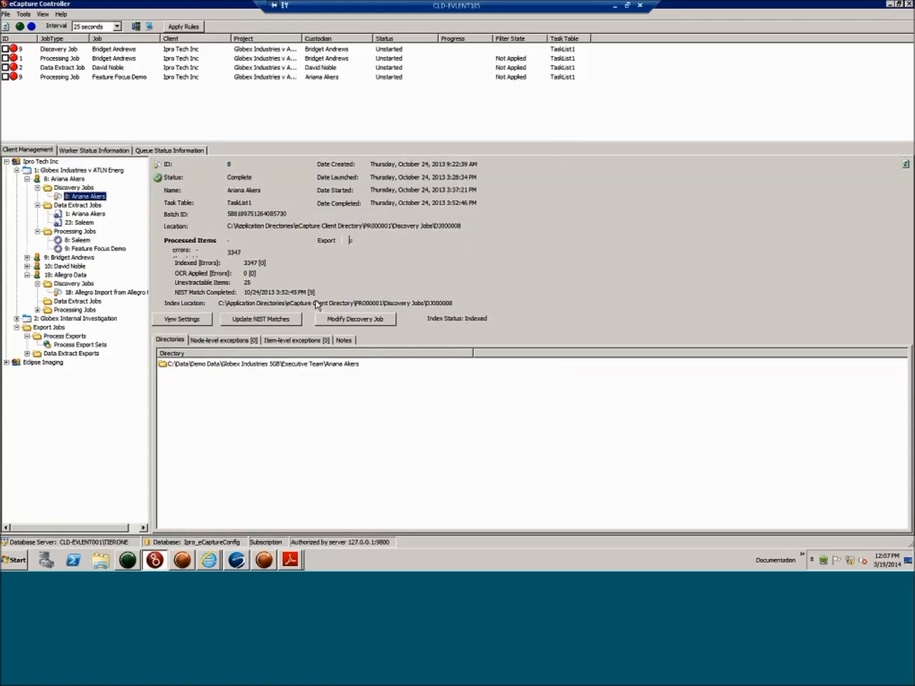
left_click(366, 324)
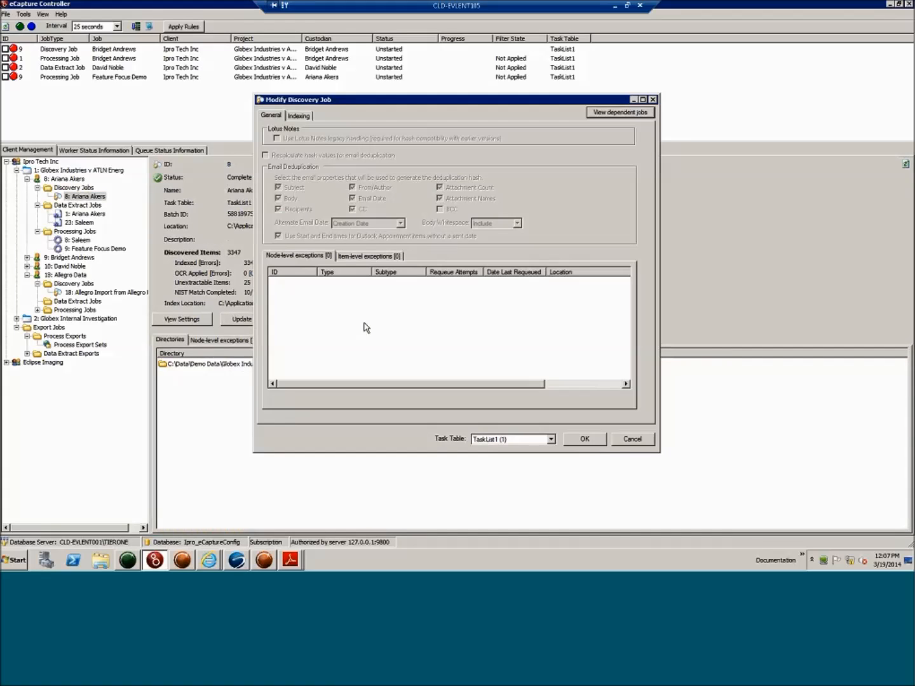
left_click(646, 444)
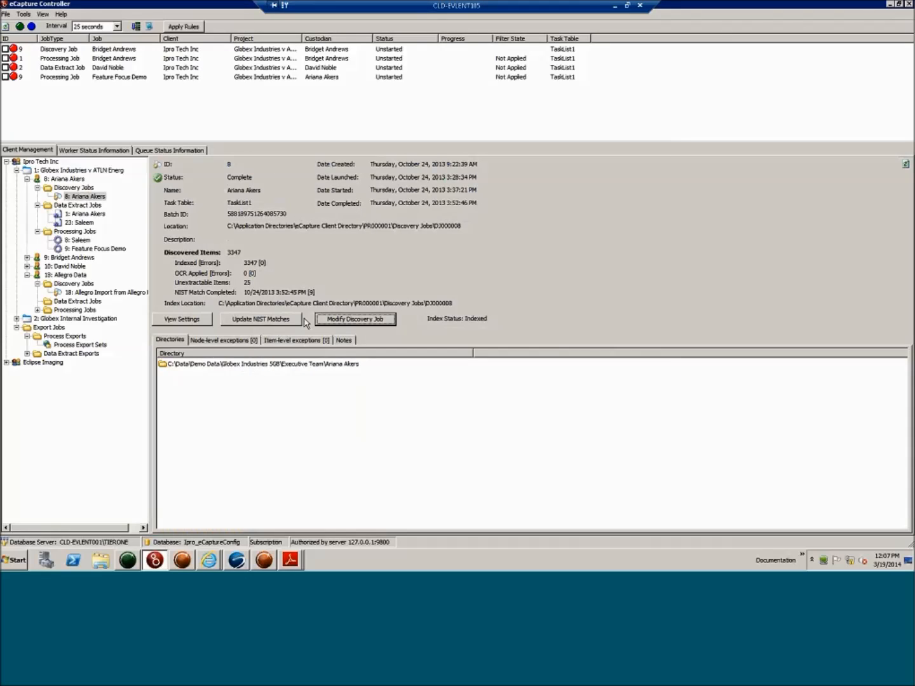
Step: Examine discovery job 8's indexing modification options, including deleting existing indexes and reindexing, and close them without saving
left_click(355, 321)
left_click(299, 115)
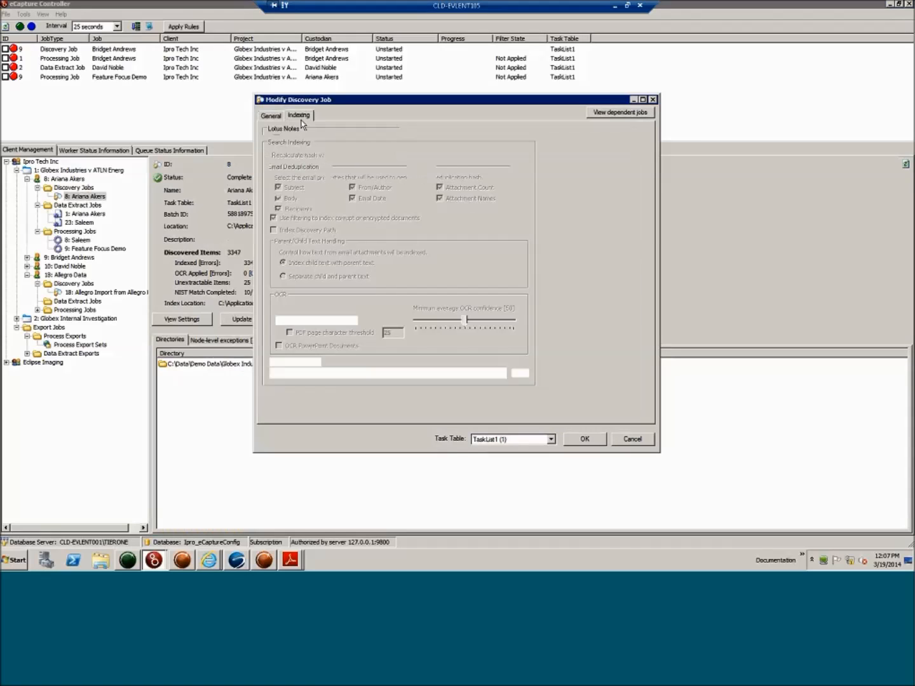
left_click(277, 132)
left_click(277, 131)
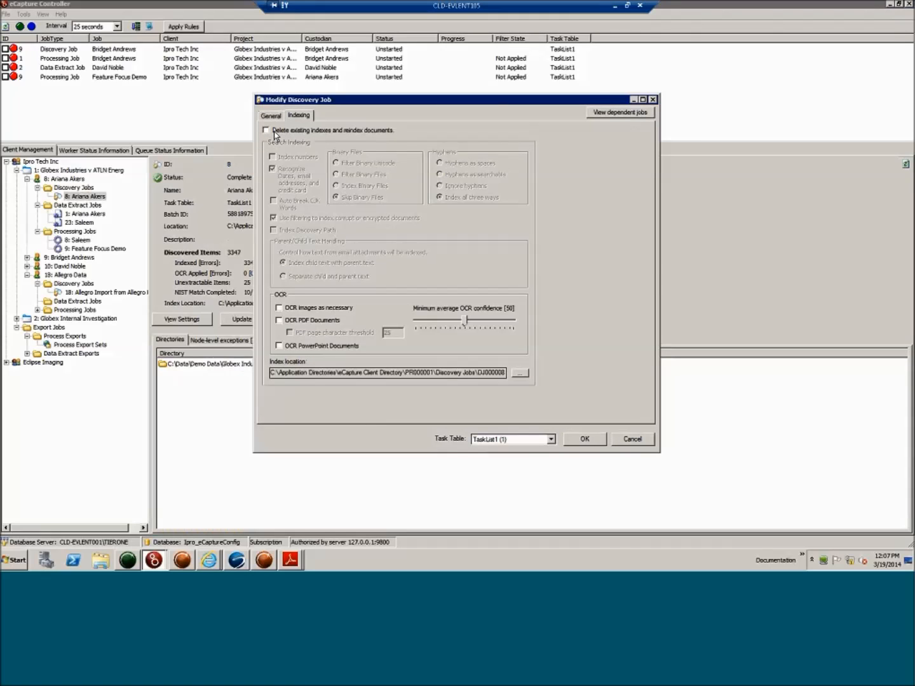
left_click(653, 99)
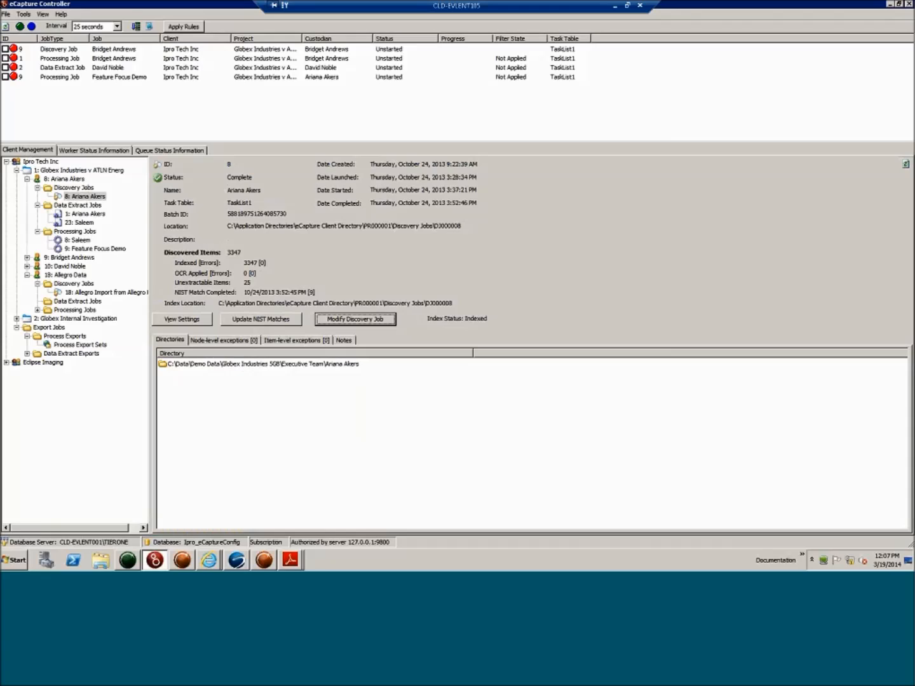
left_click(27, 14)
left_click(110, 17)
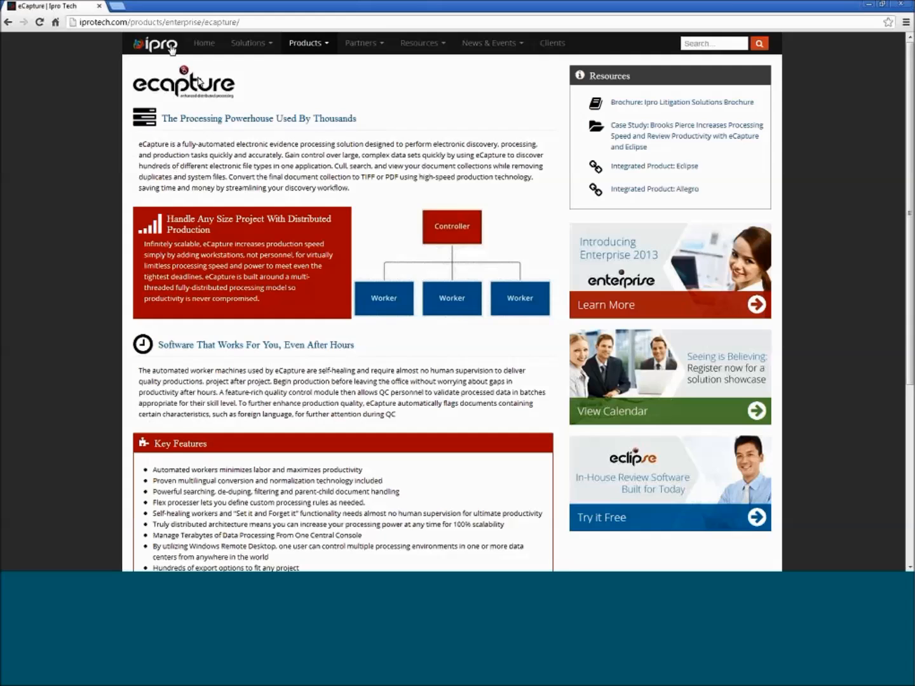
Step: Go from the eCapture product page to the Ipro home page and read the Ipro Innovations 2014 event page
left_click(171, 48)
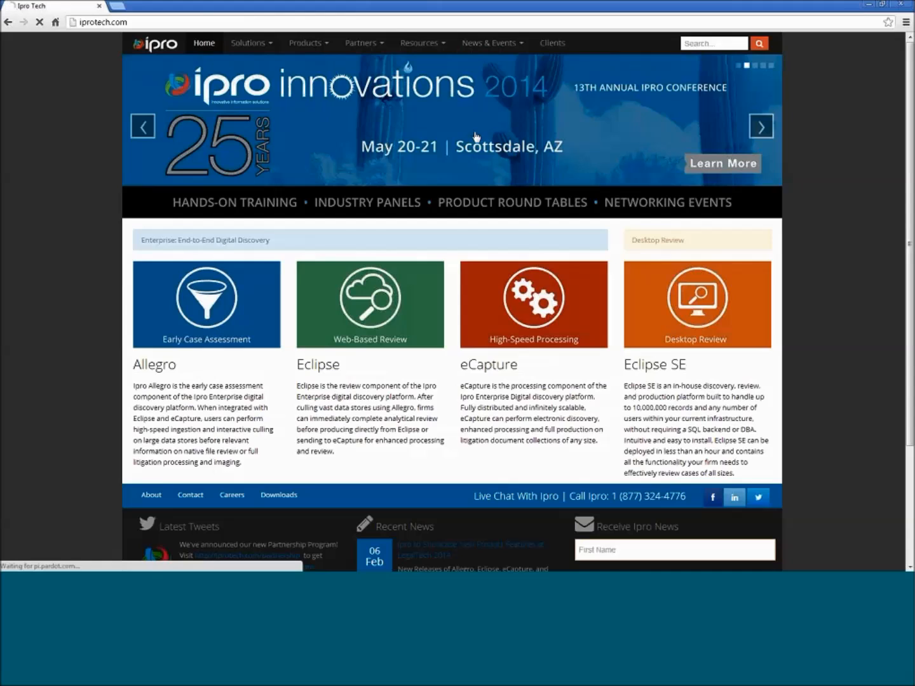
left_click(476, 136)
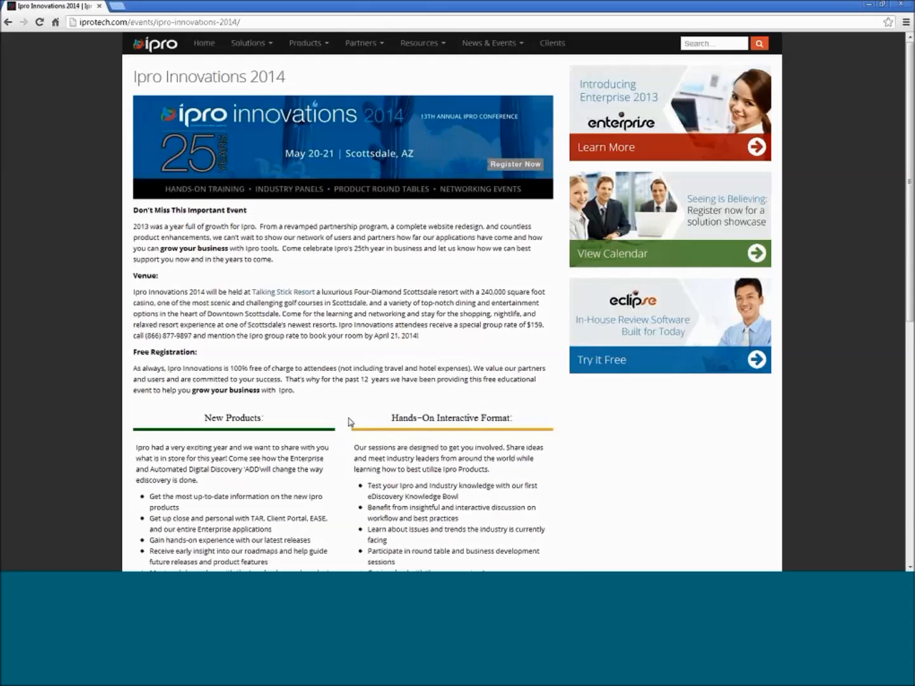
scroll(348, 421, "down", 1)
scroll(348, 421, "down", 1)
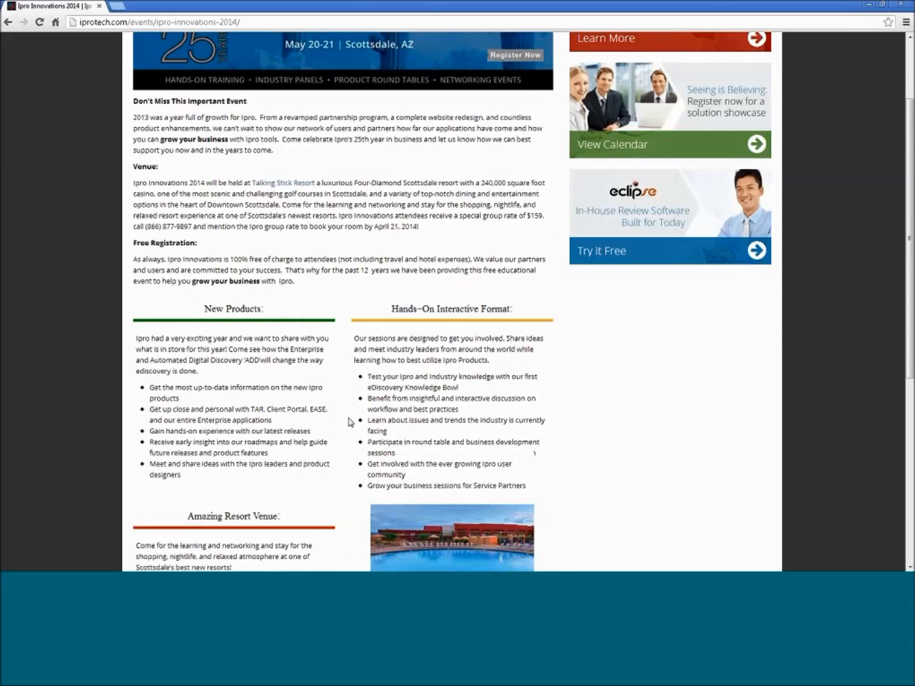
scroll(349, 422, "up", 2)
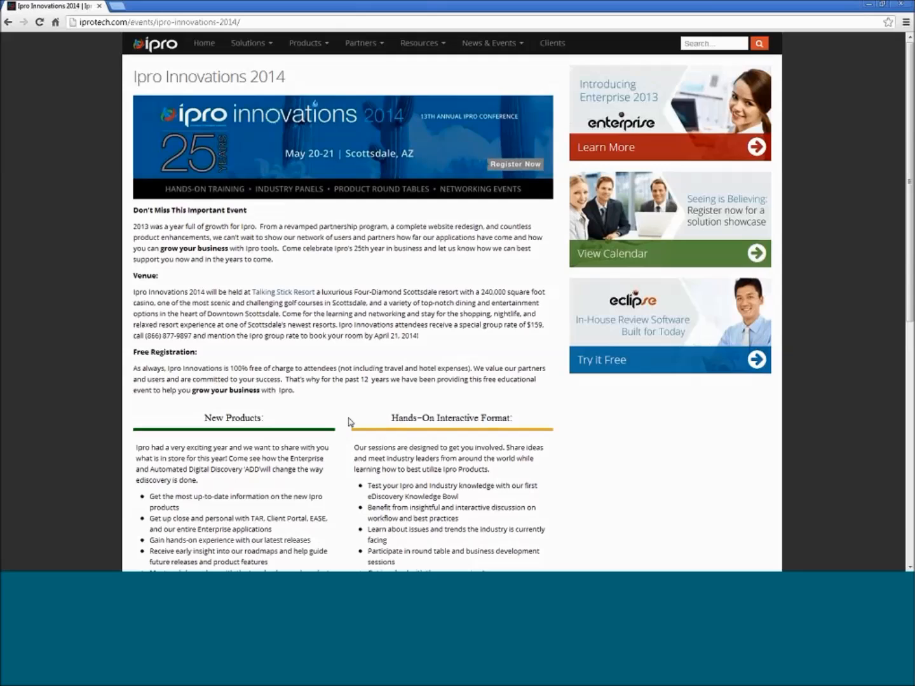